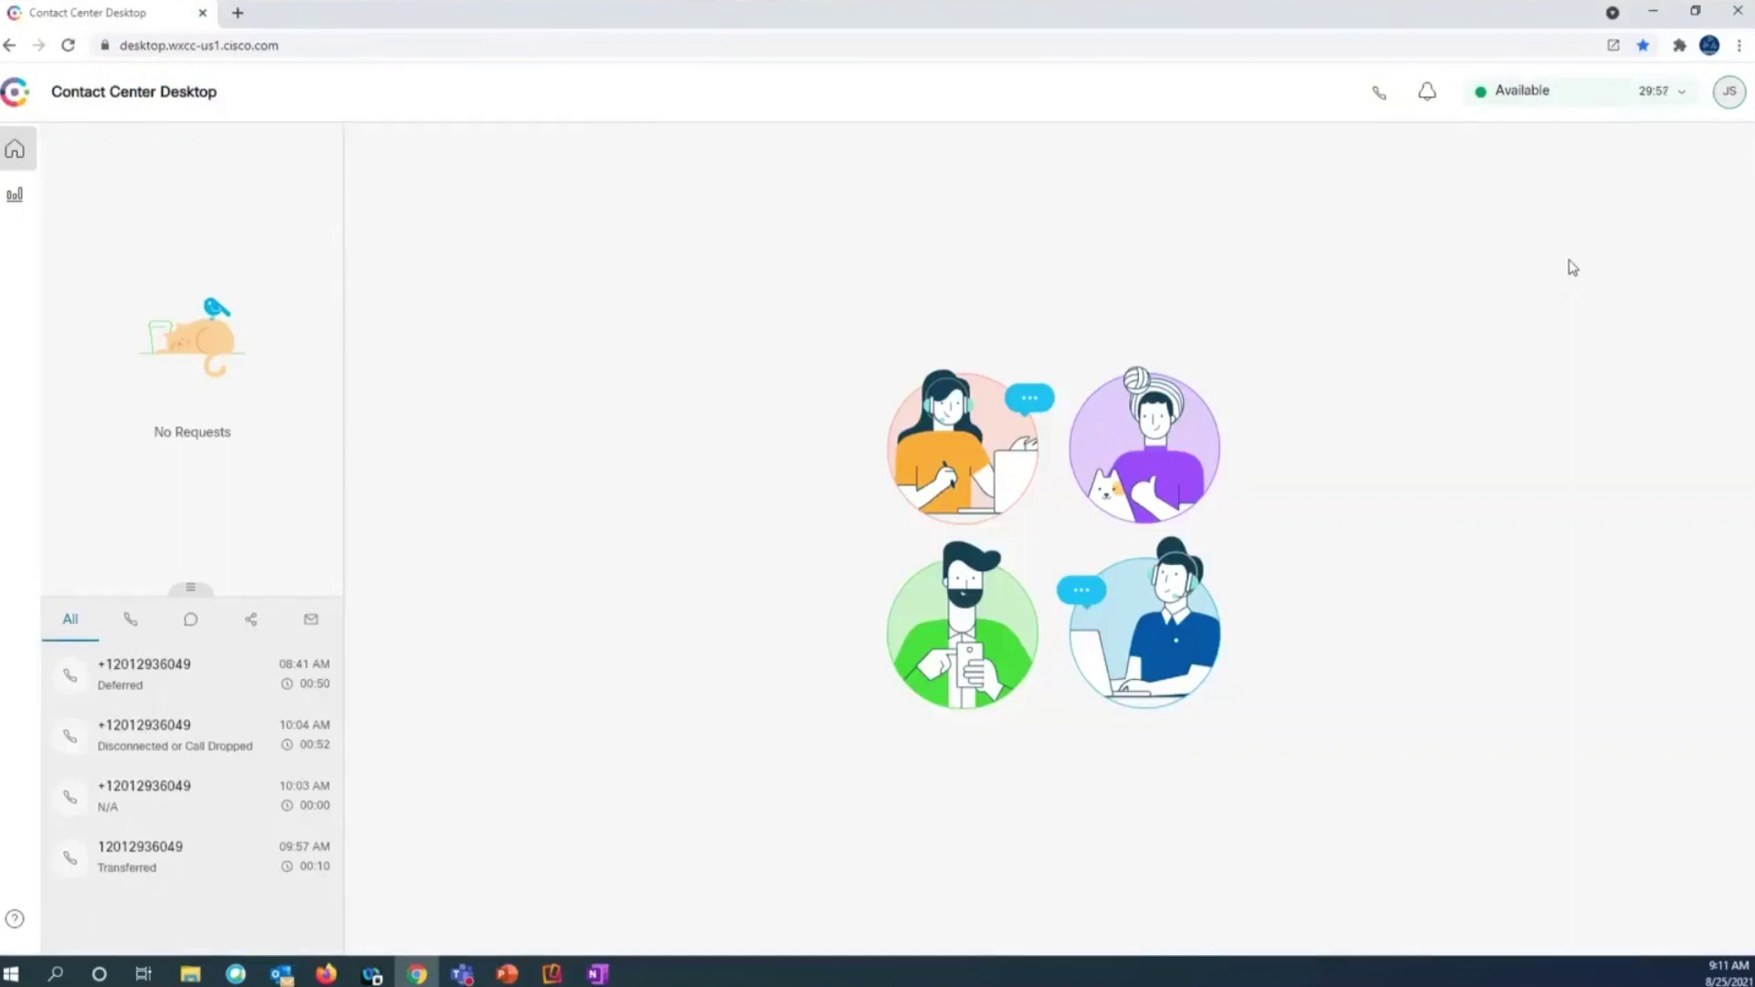
Check the phone number and team in the agent's profile against the work number in the Microsoft Teams calls window.
left_click(1729, 91)
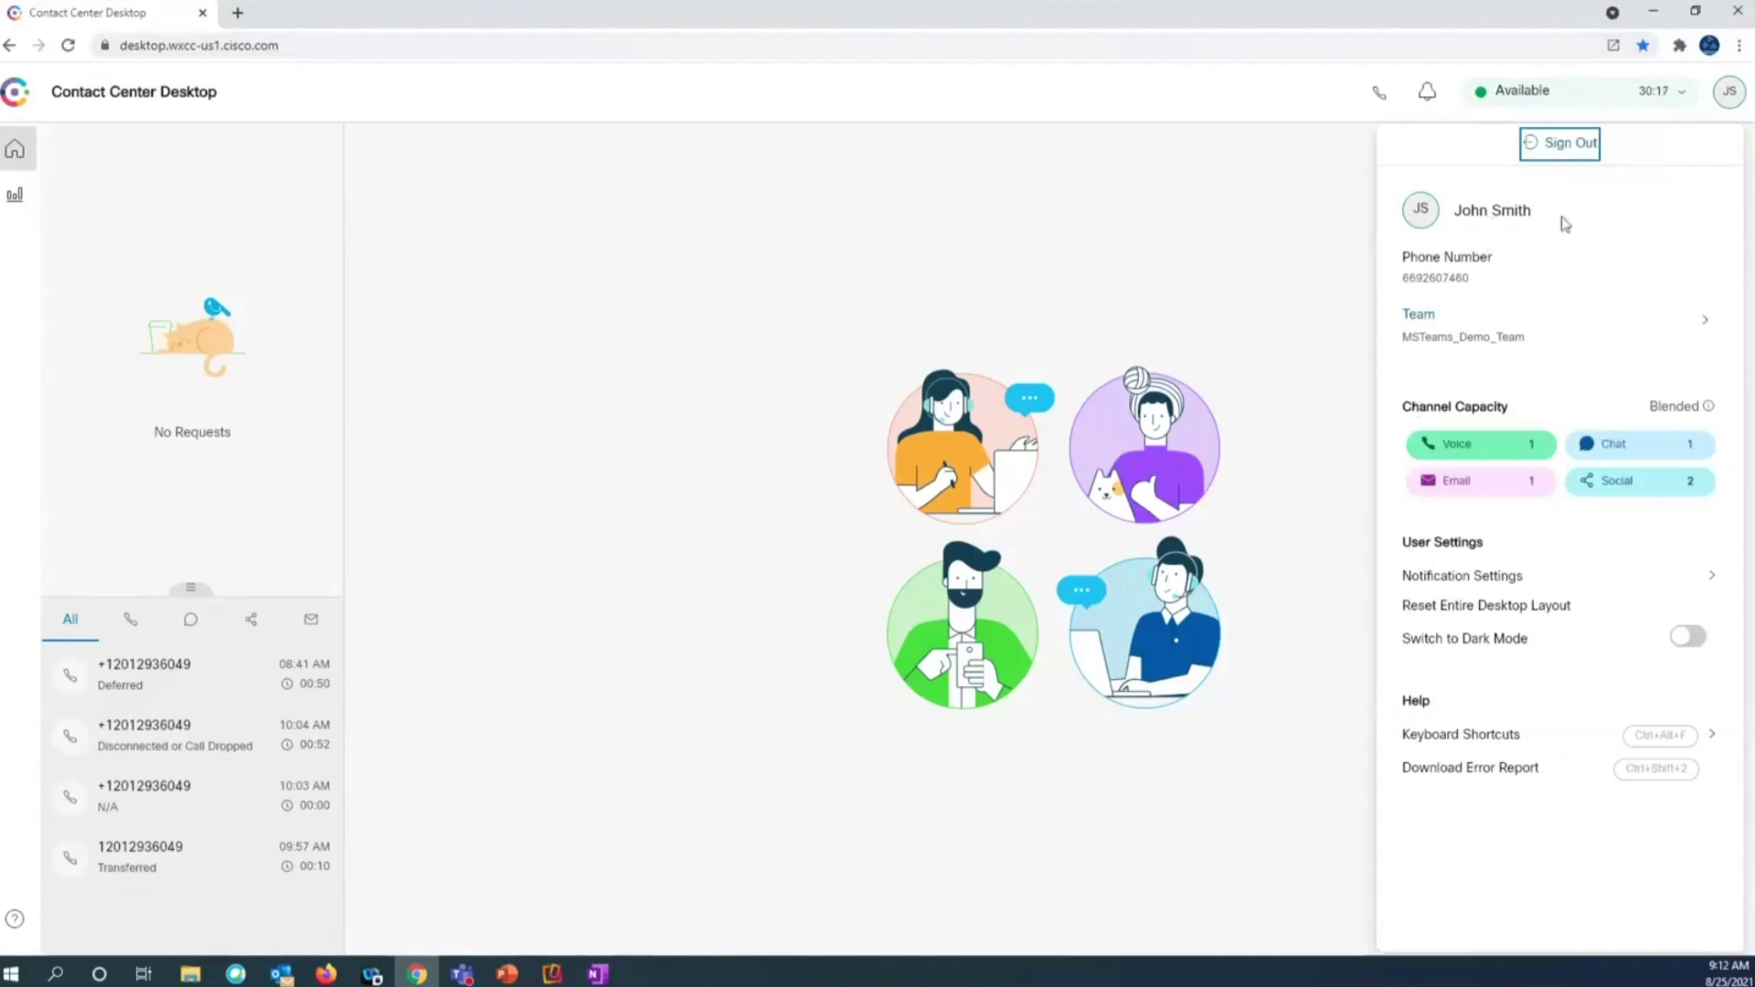
left_click(1733, 95)
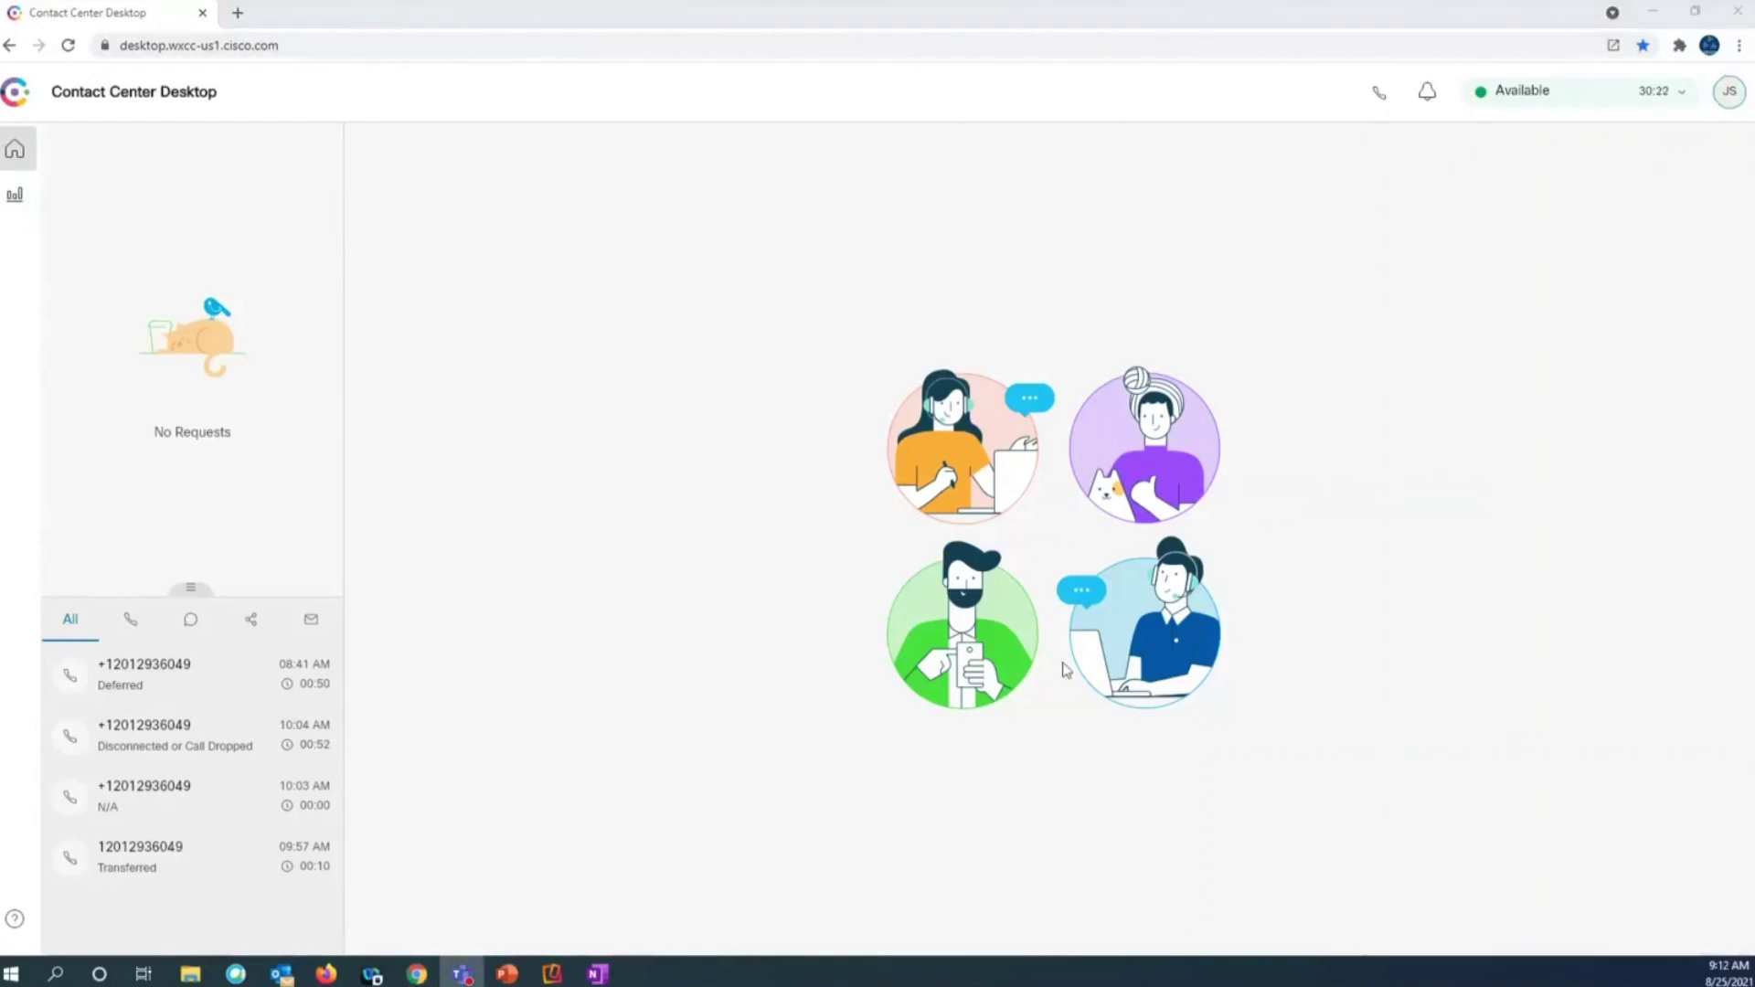
left_click_drag(1062, 669, 1607, 268)
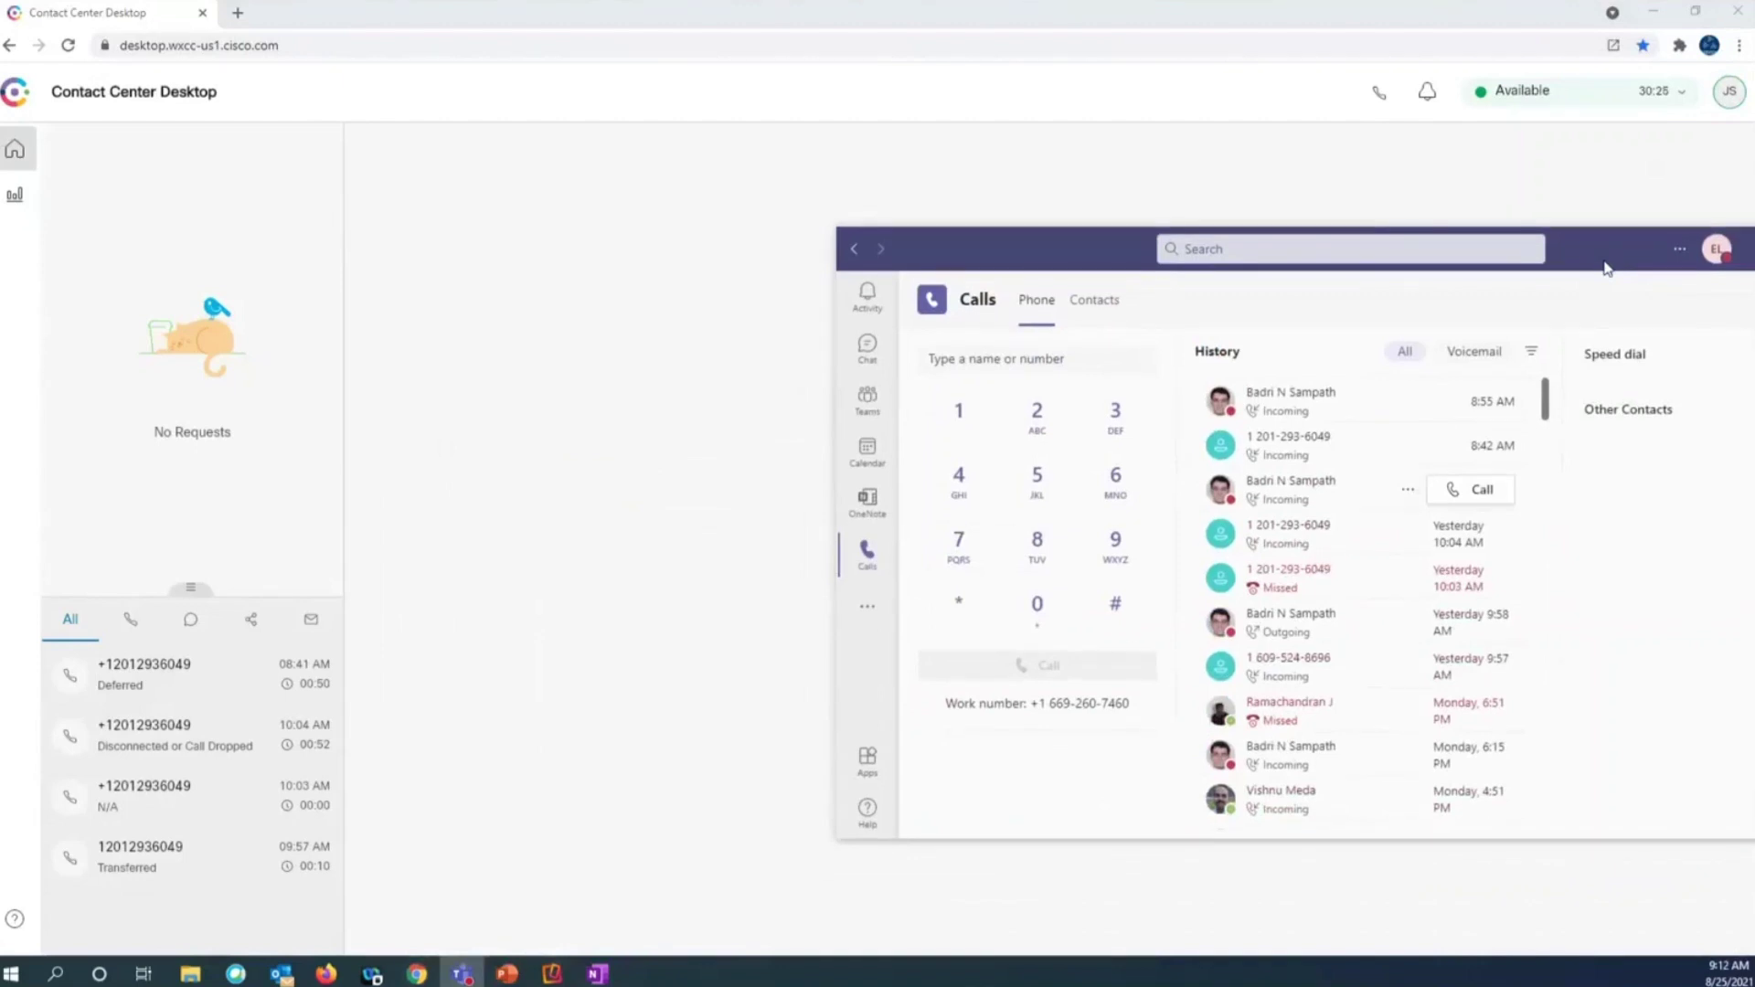
left_click(1728, 91)
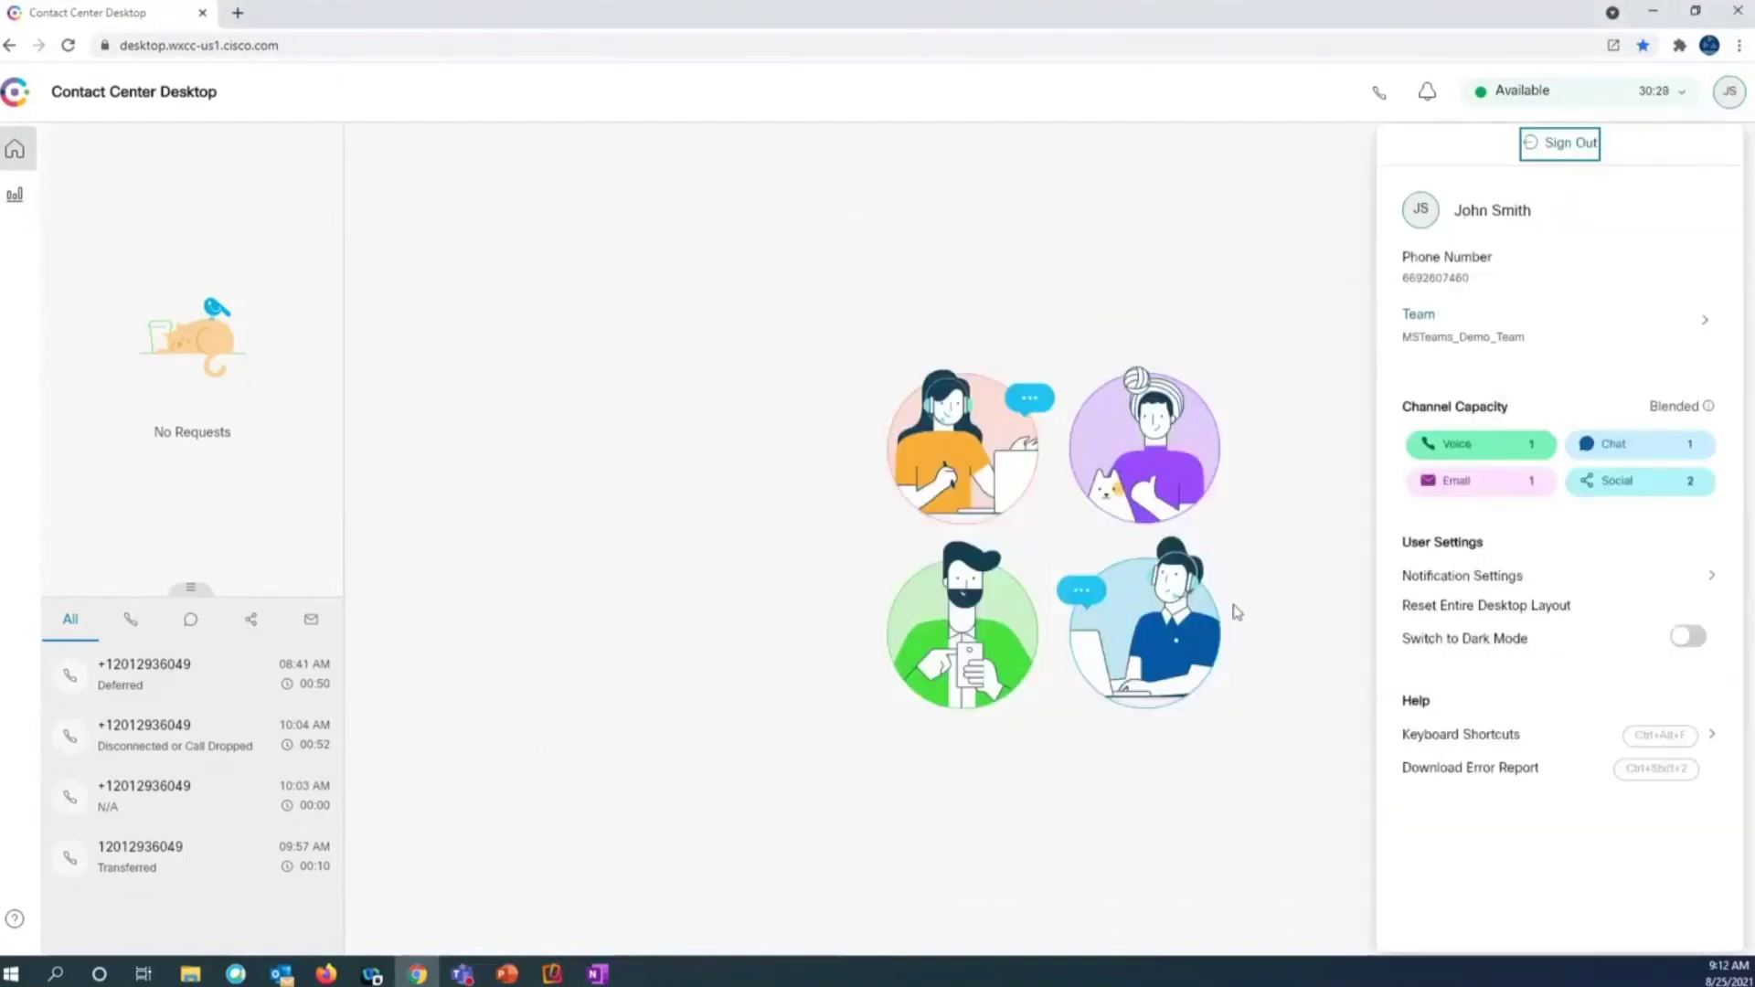
left_click(1130, 631)
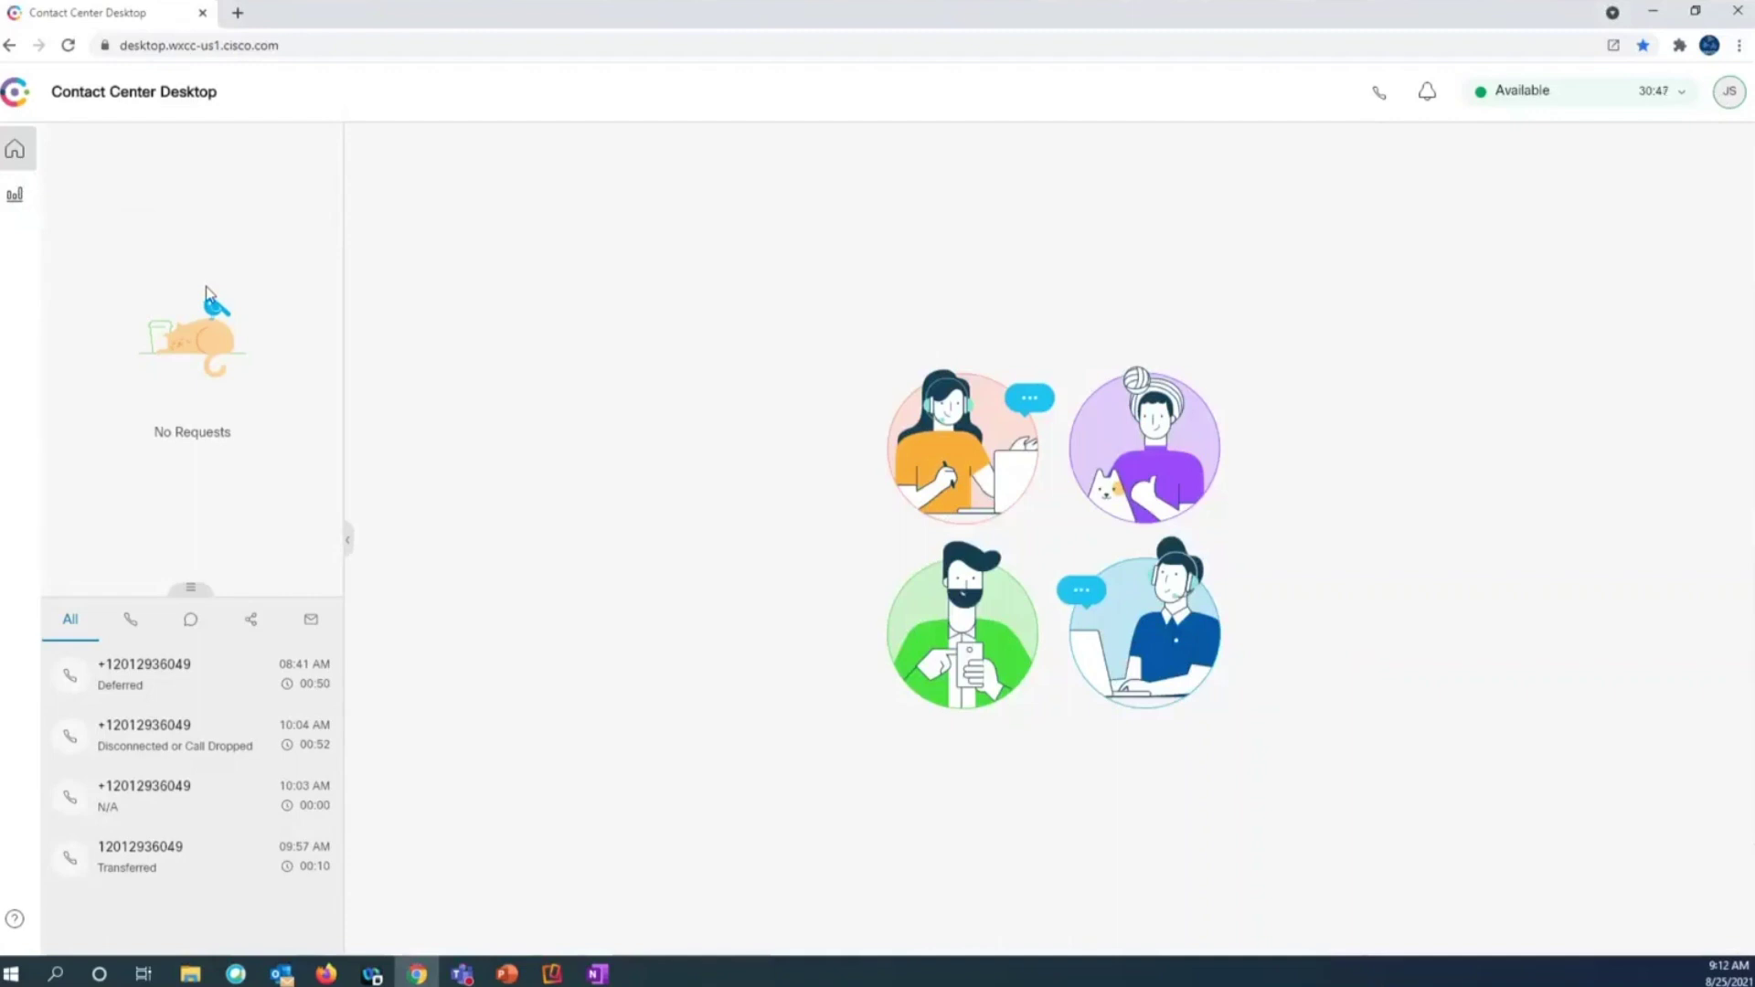
View the agent performance statistics page and check the Sales team in its Microsoft Teams widget.
left_click(13, 195)
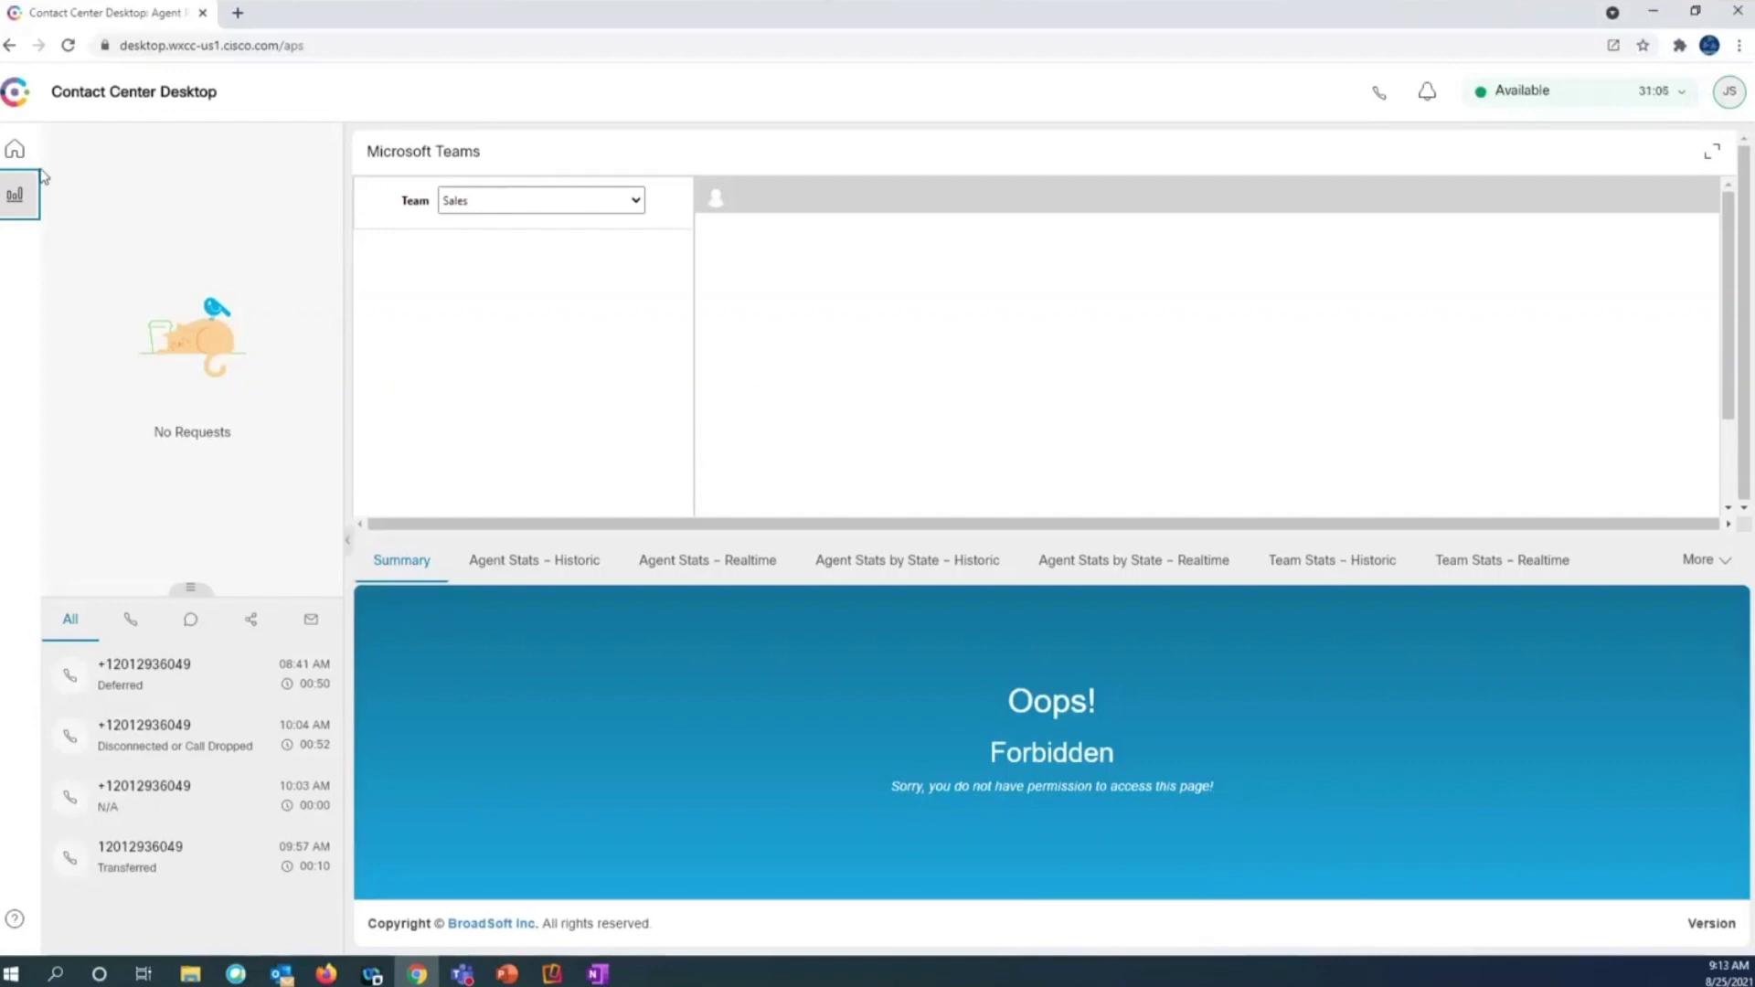
left_click(508, 208)
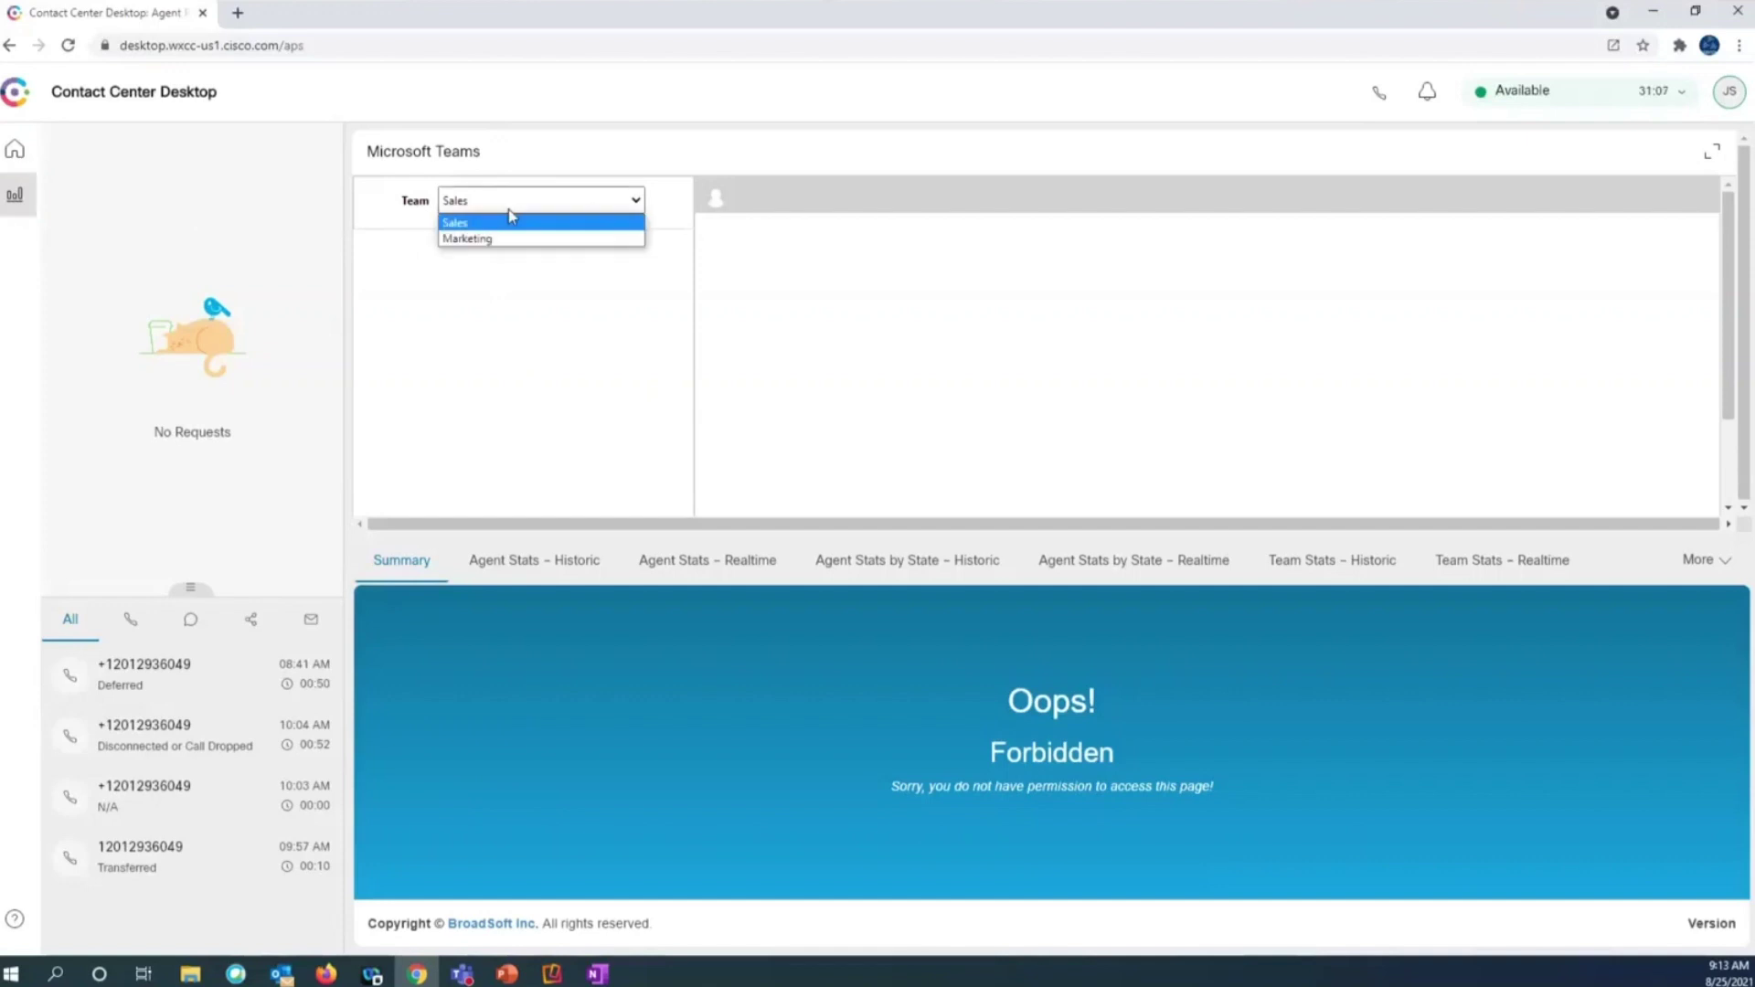
left_click(509, 220)
Return to the home page and sign the agent out of Contact Center Desktop, confirming the sign-out.
left_click(15, 147)
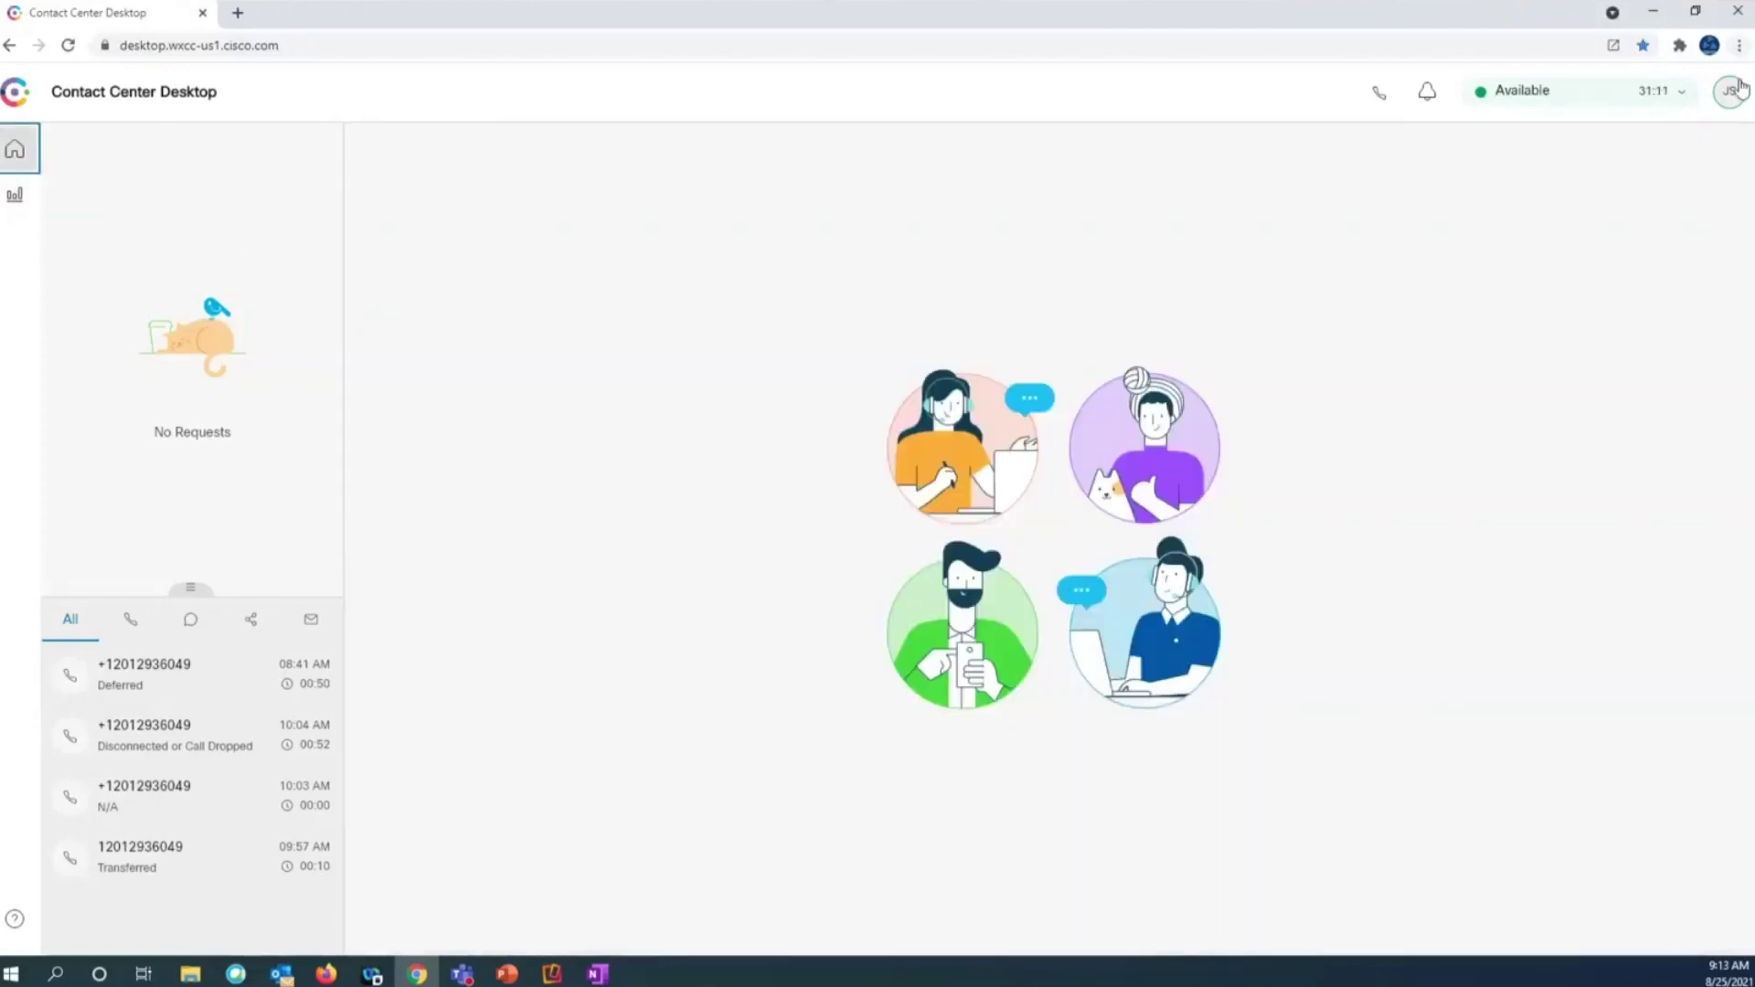
left_click(1732, 90)
left_click(1563, 142)
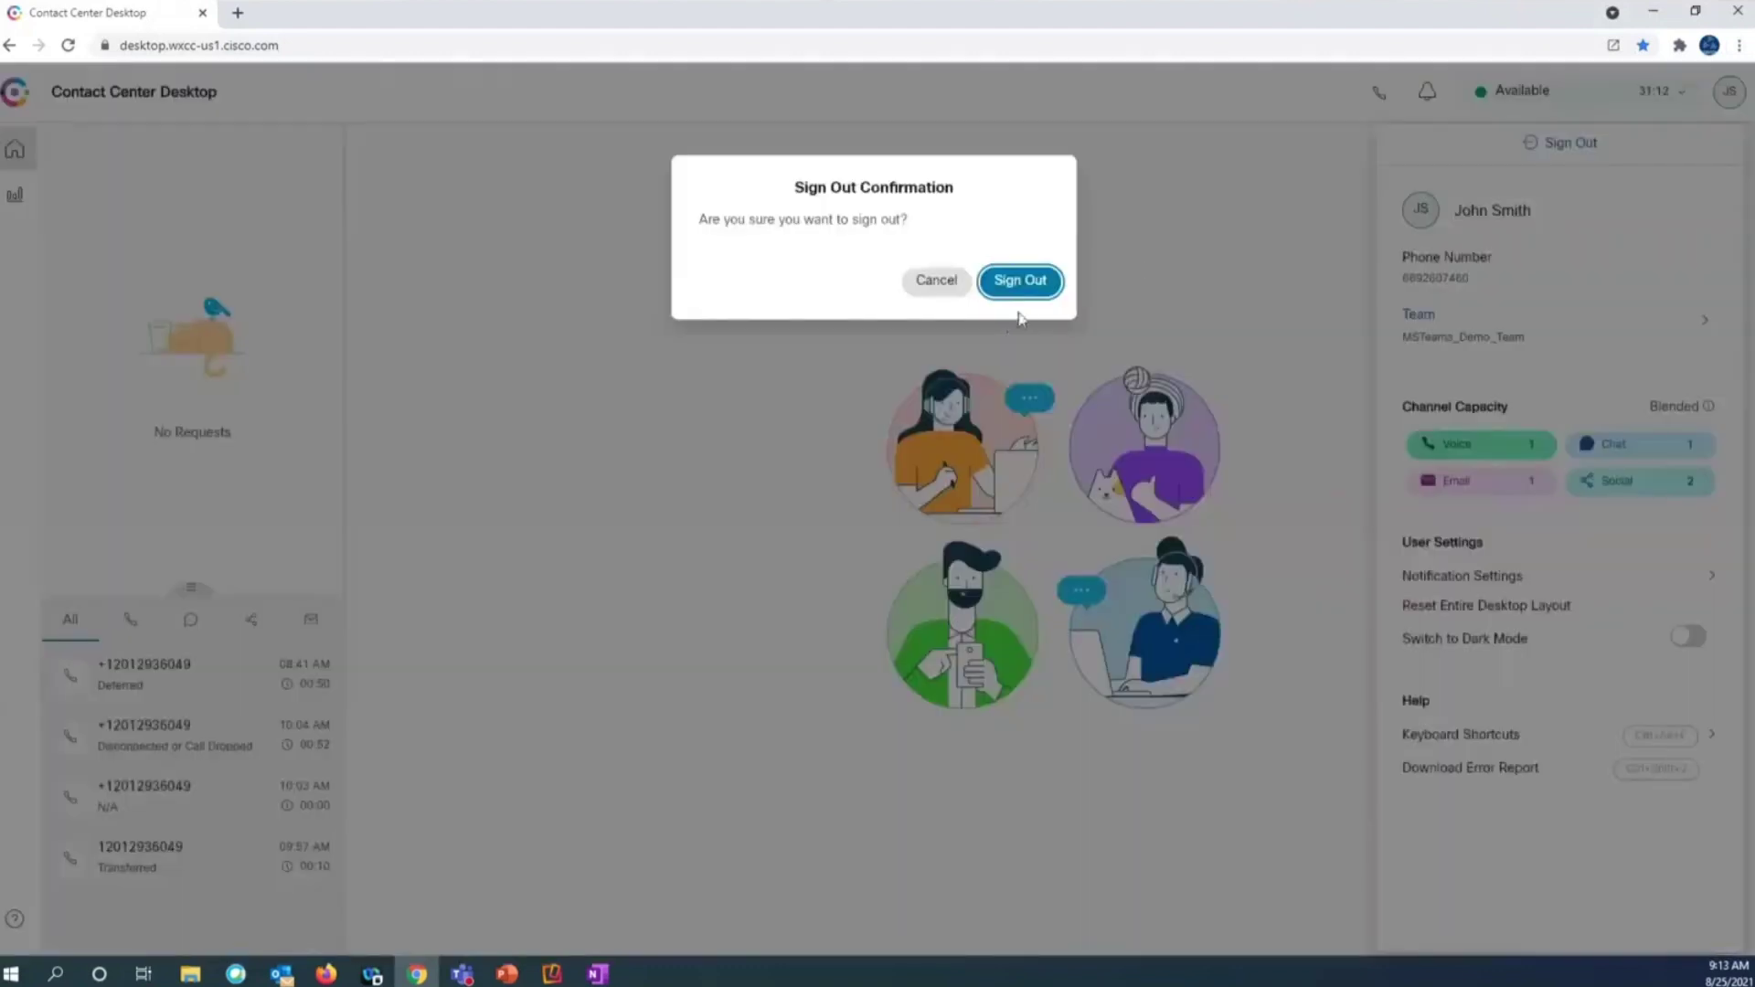
left_click(1020, 281)
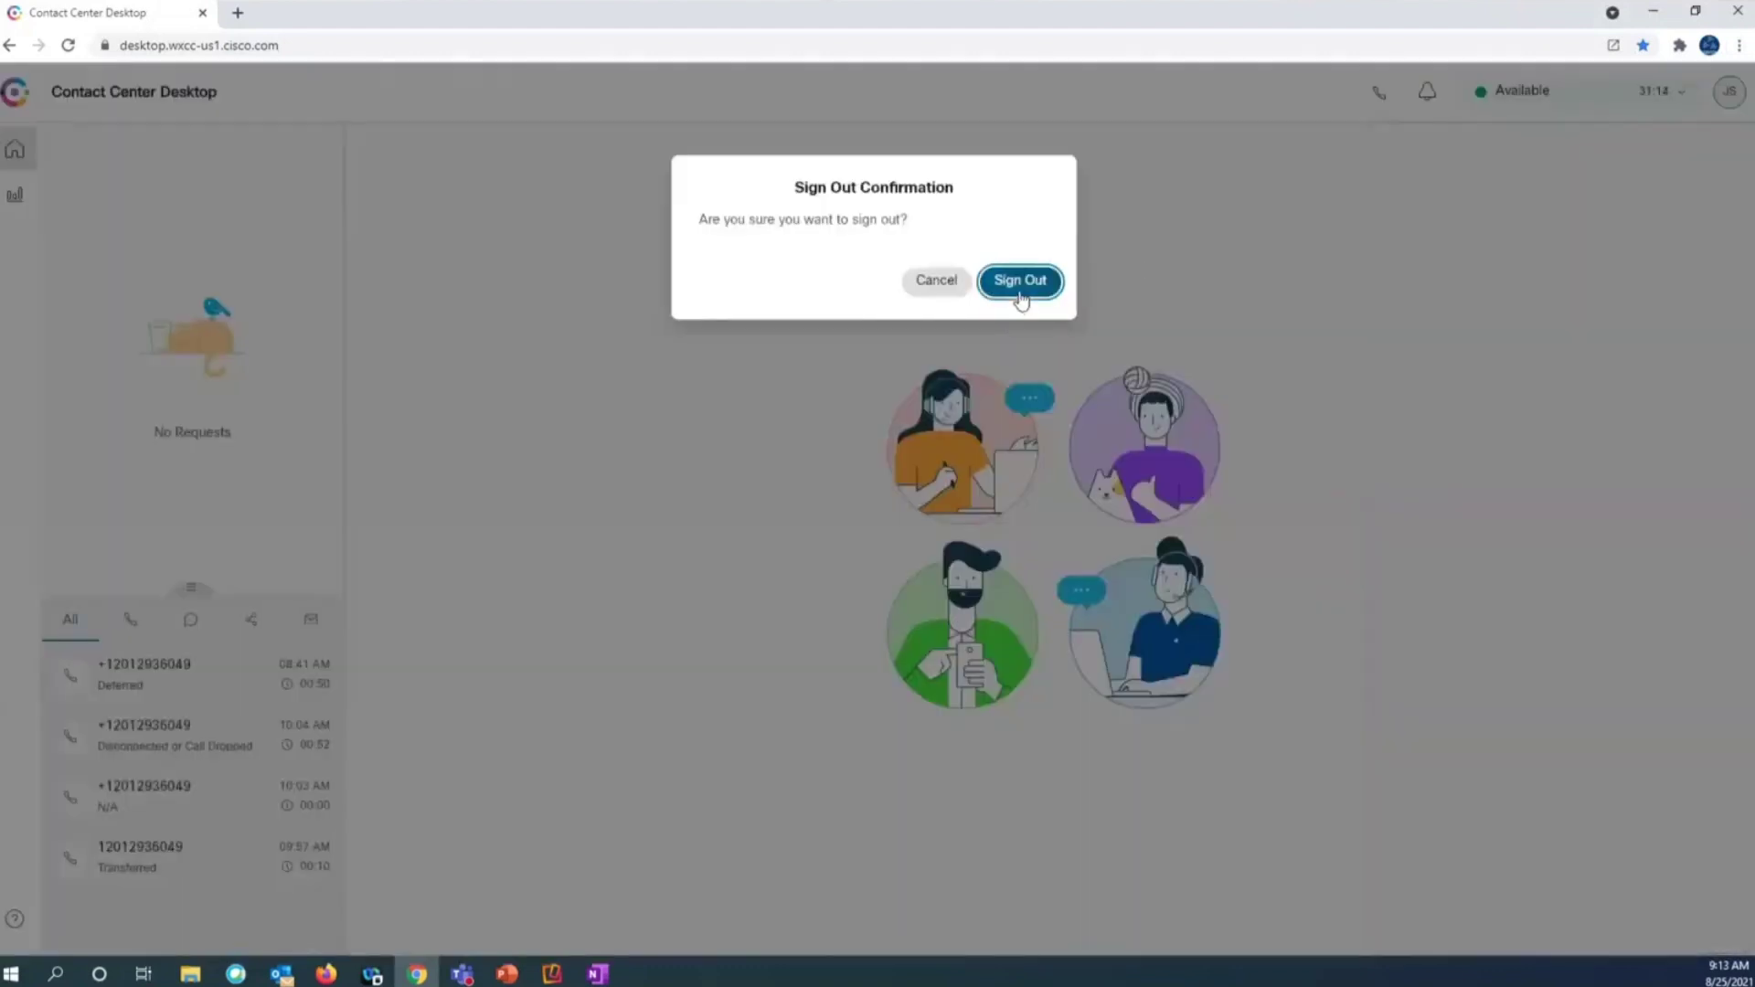
Sign back in to Webex using the agent's saved email address.
left_click(329, 45)
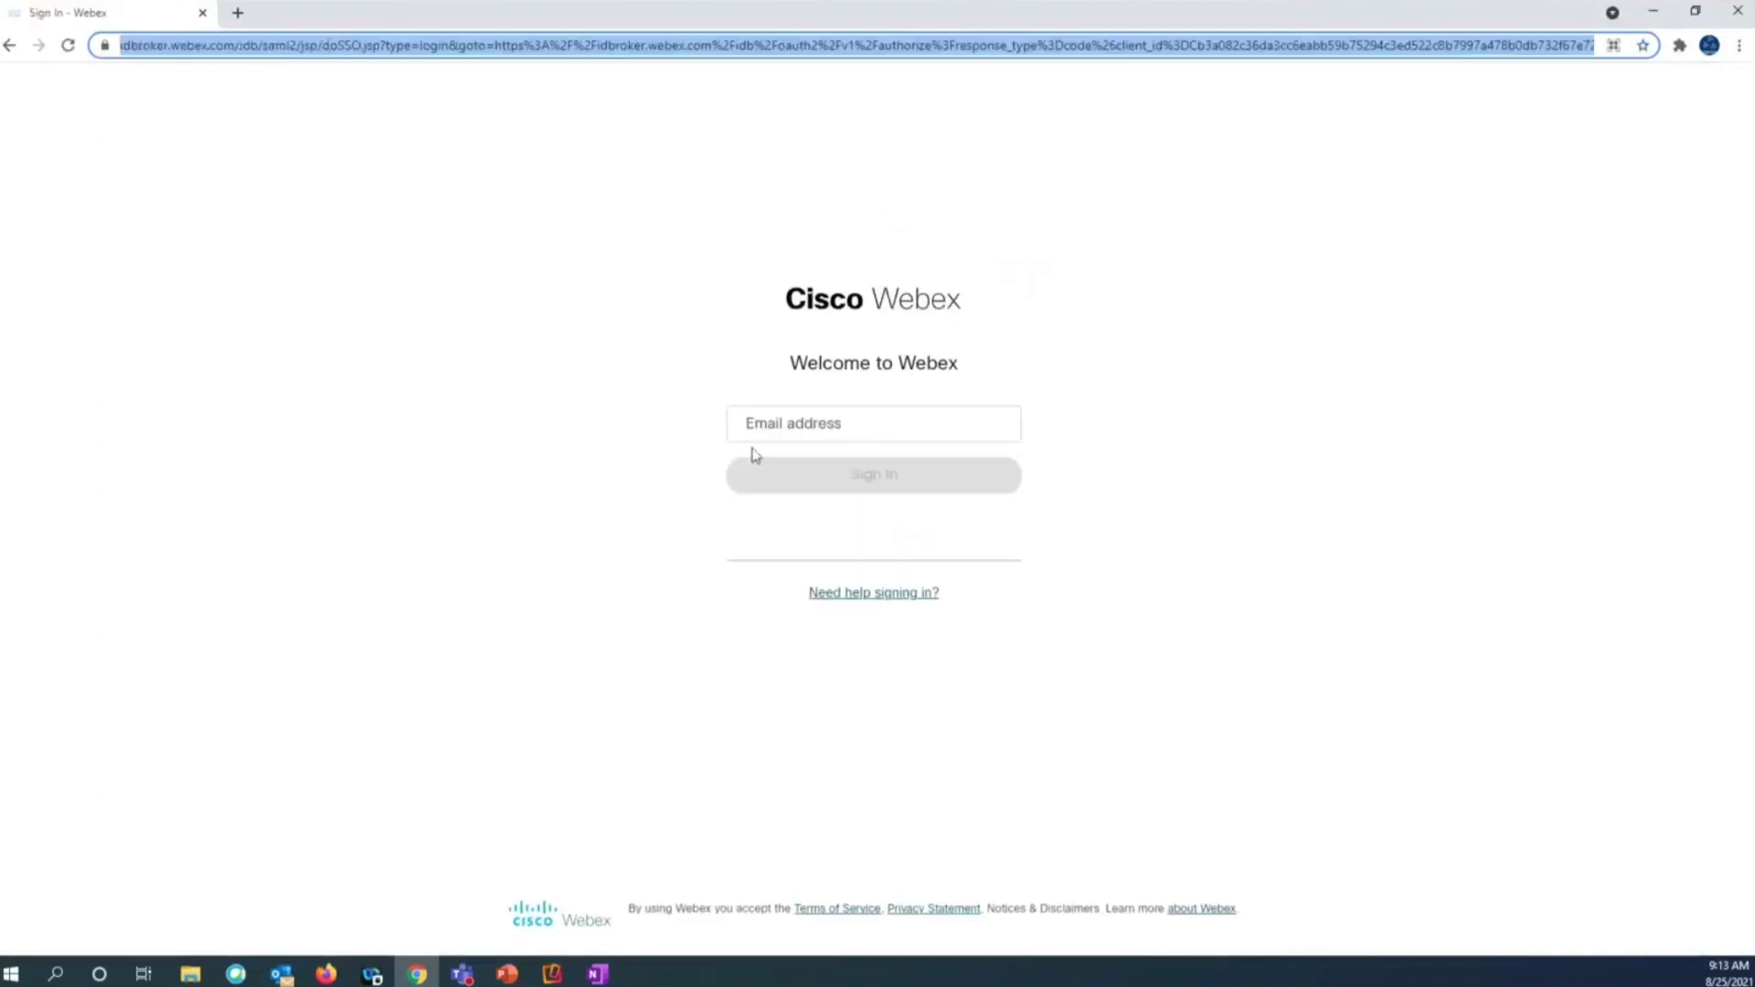
left_click(767, 433)
left_click(780, 539)
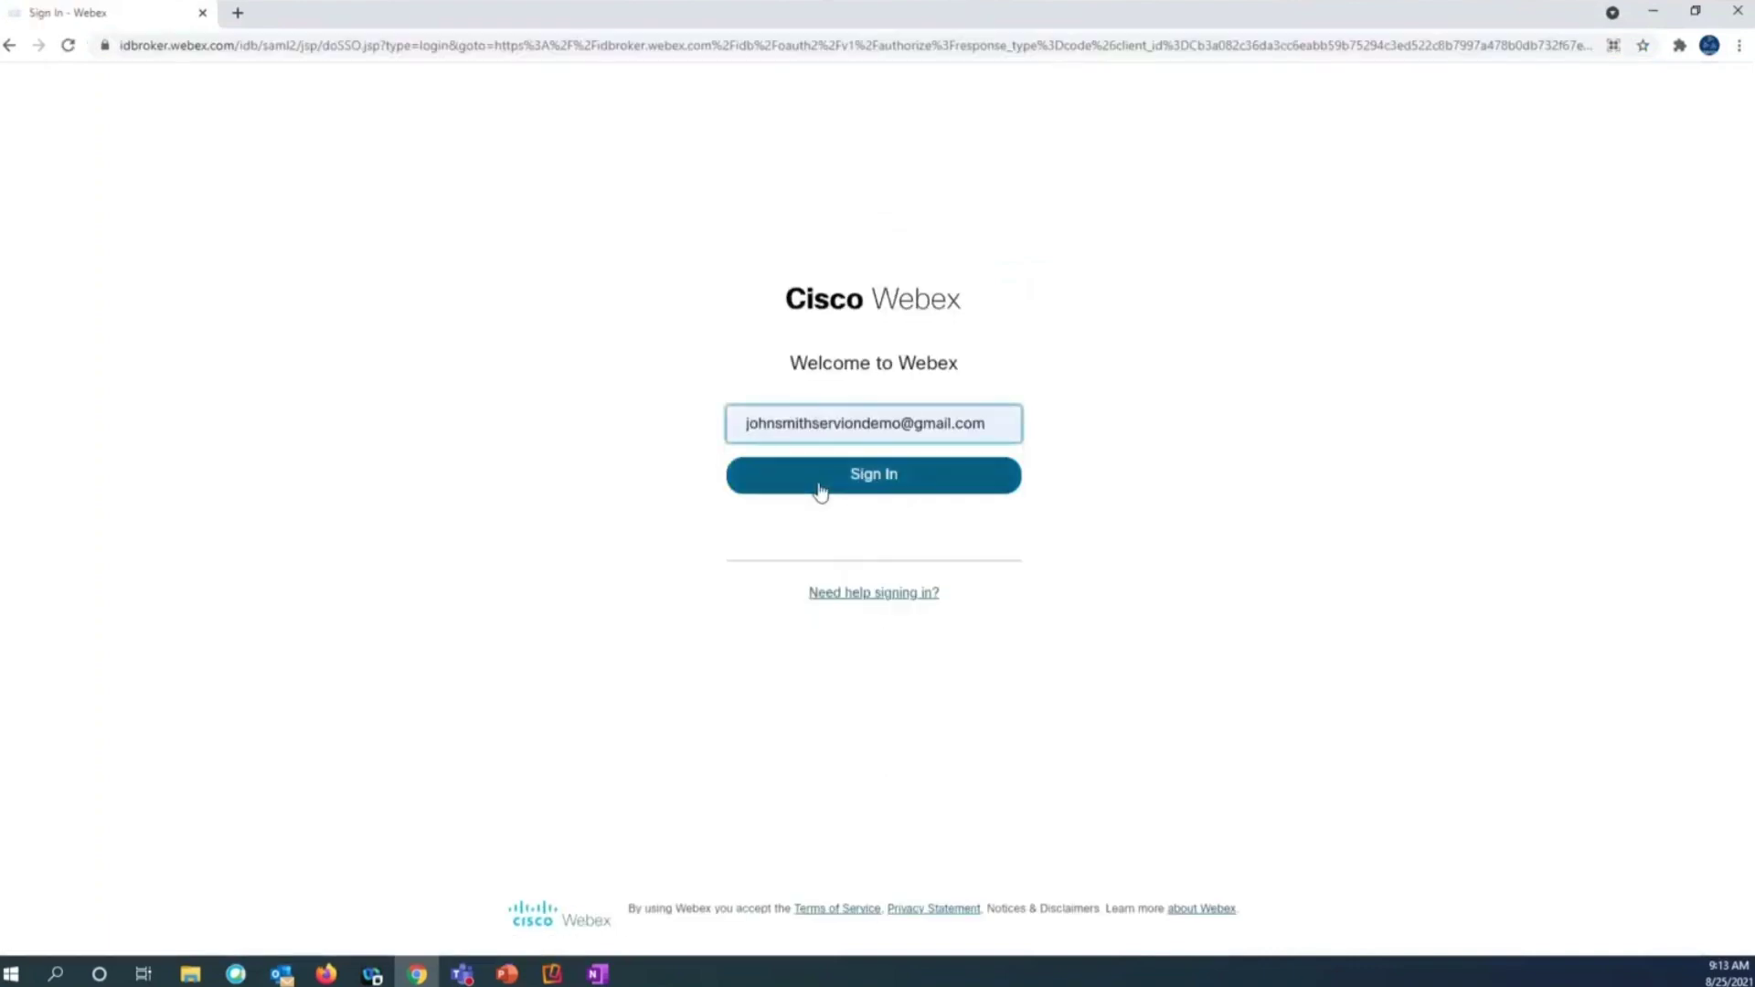
left_click(819, 487)
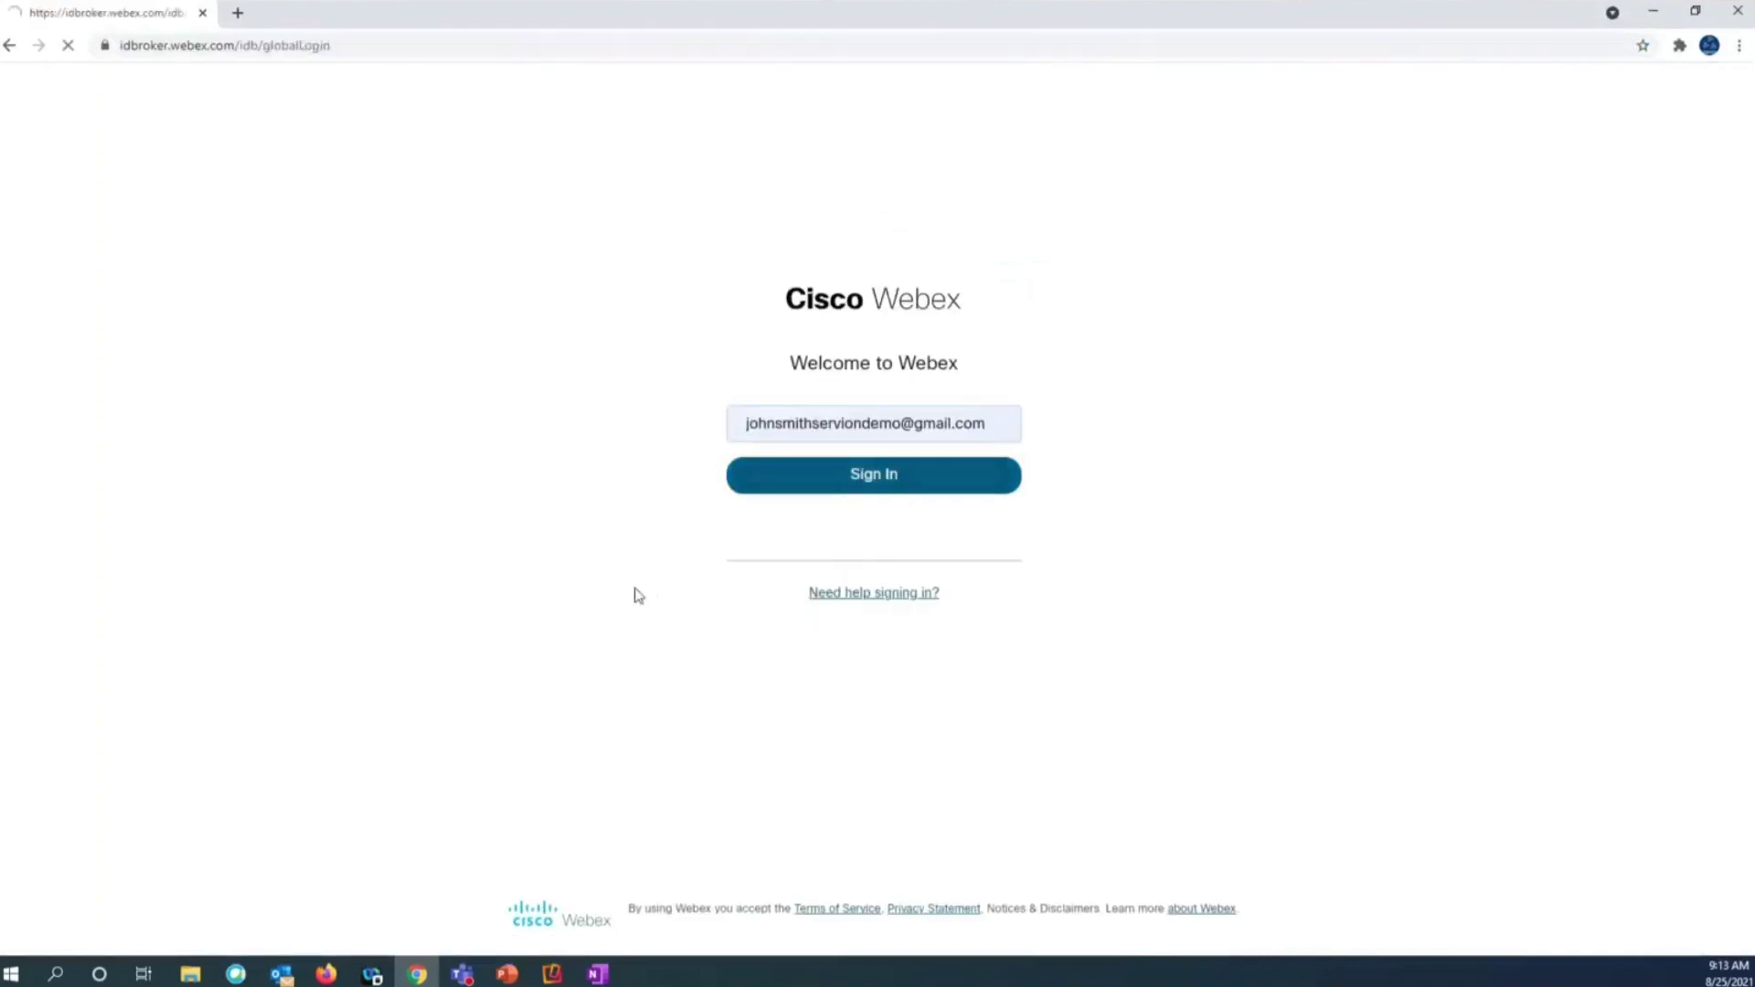
left_click(795, 498)
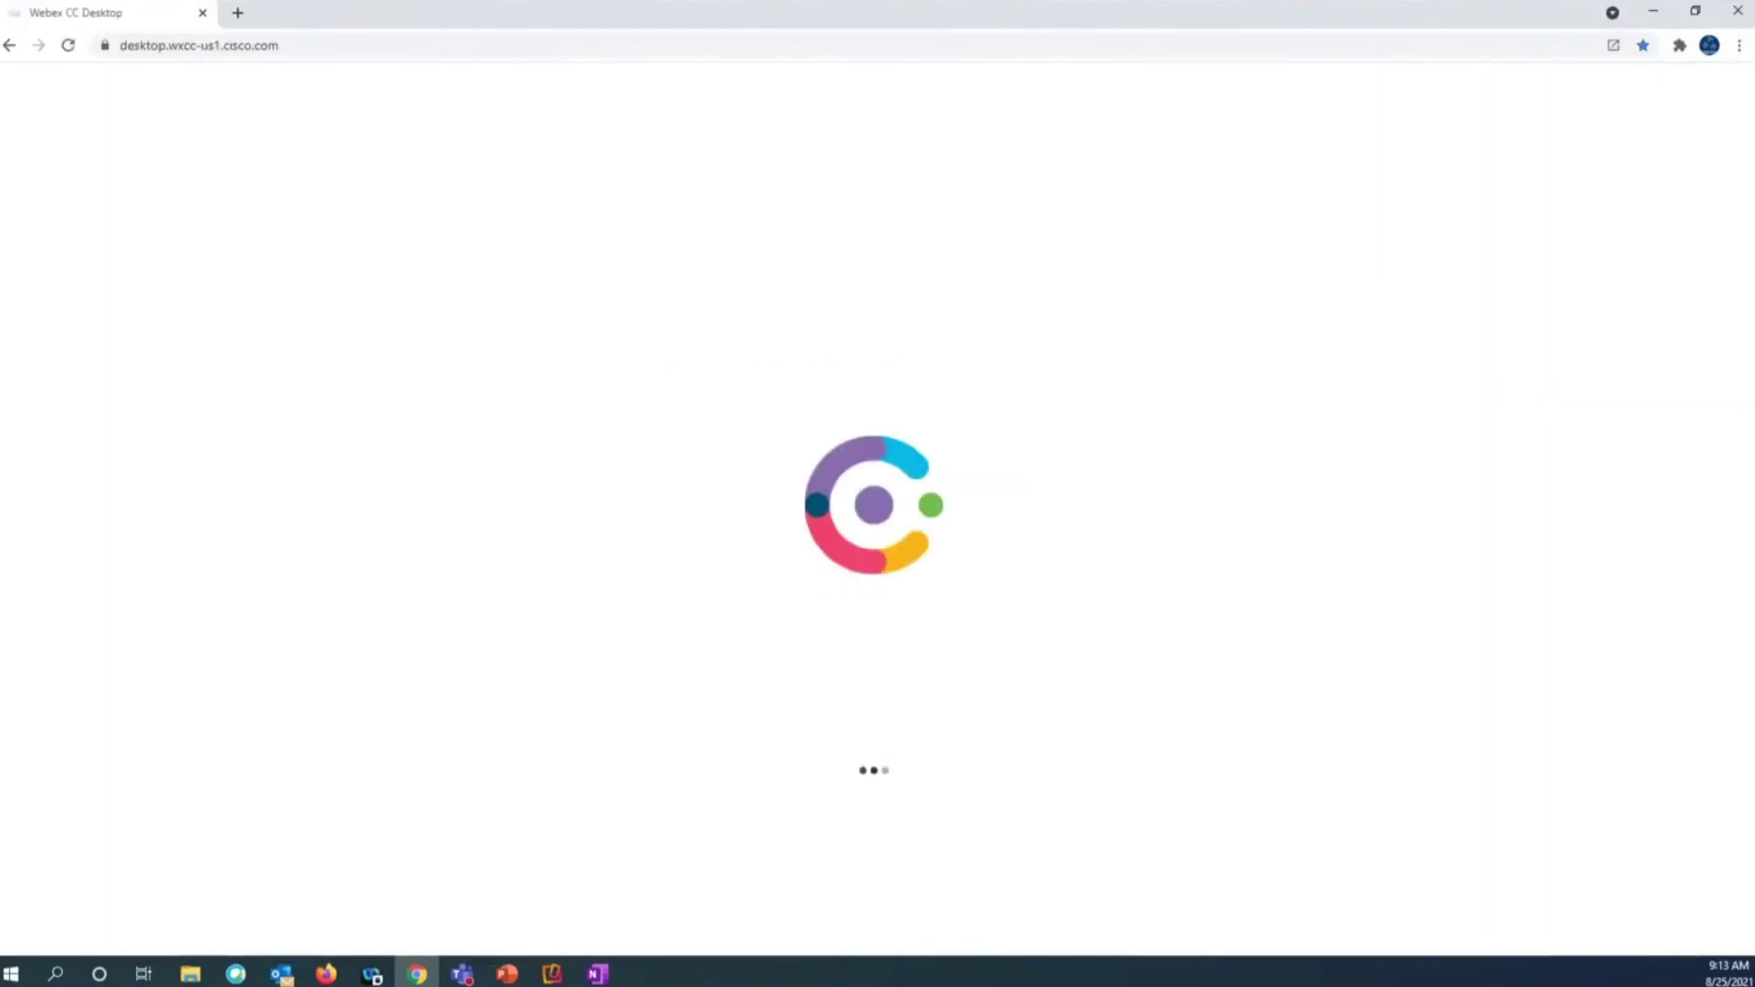
Complete the station login with the agent's saved US-format dial number and the team MSTeams_Demo_Team.
key("alt+Tab")
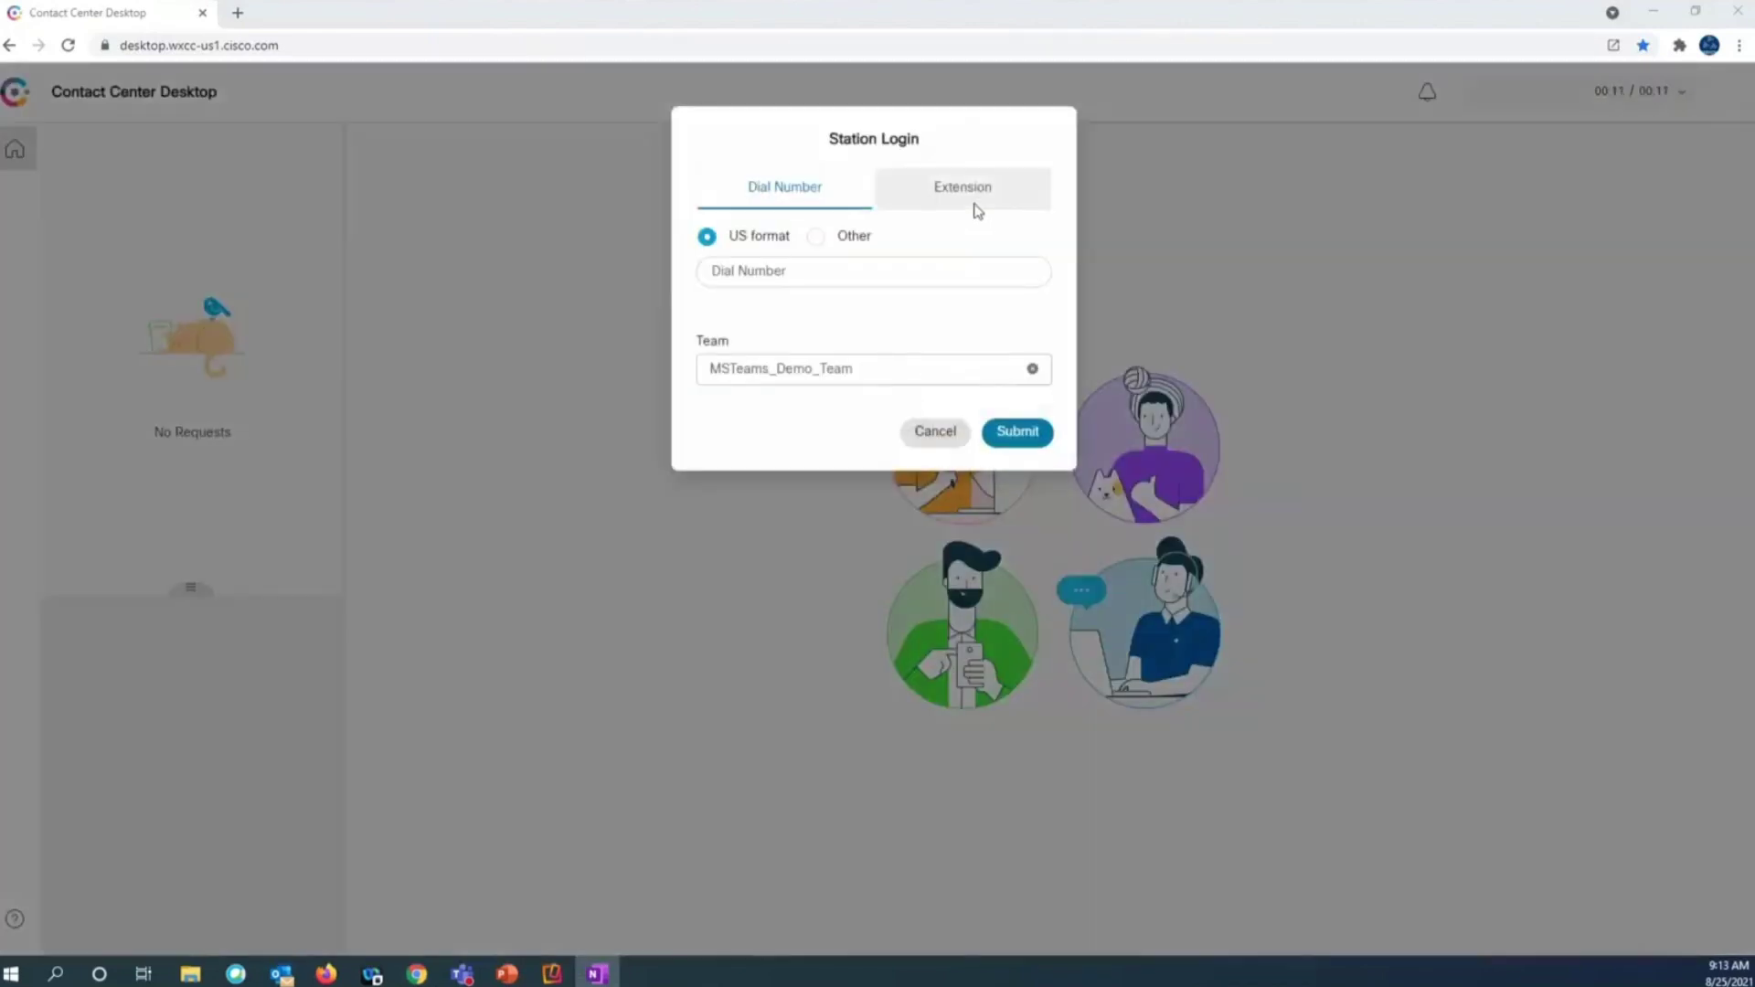
left_click(905, 271)
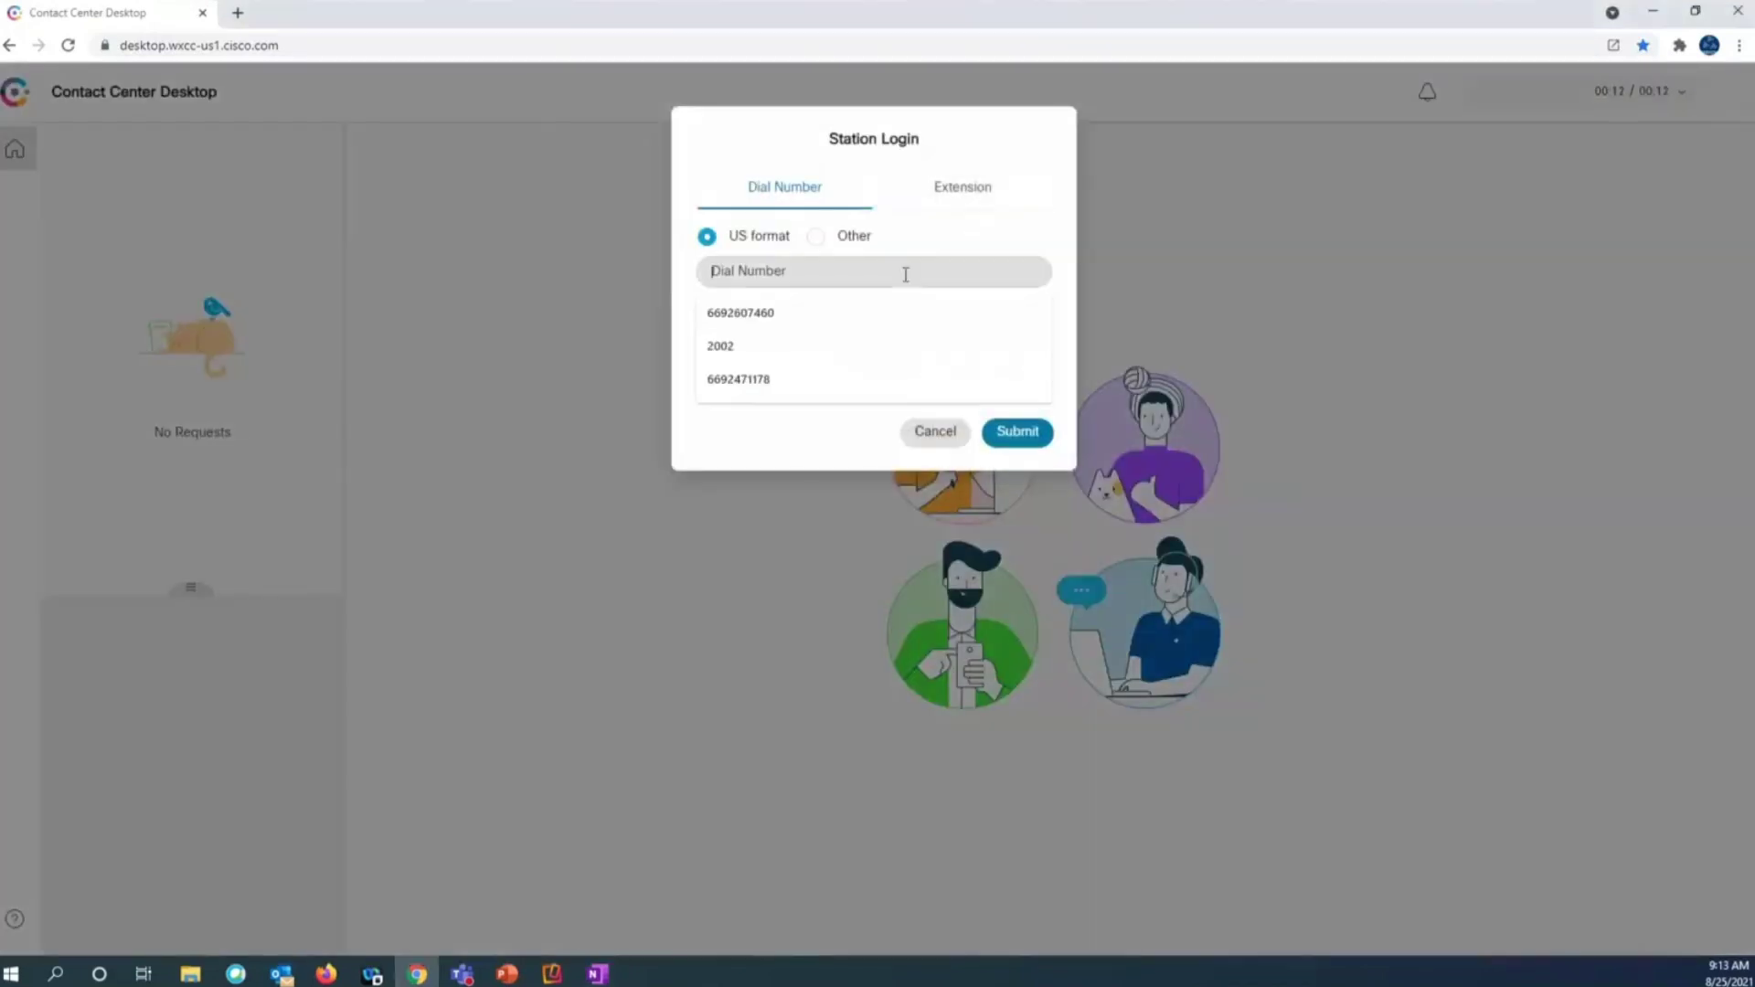
left_click(826, 314)
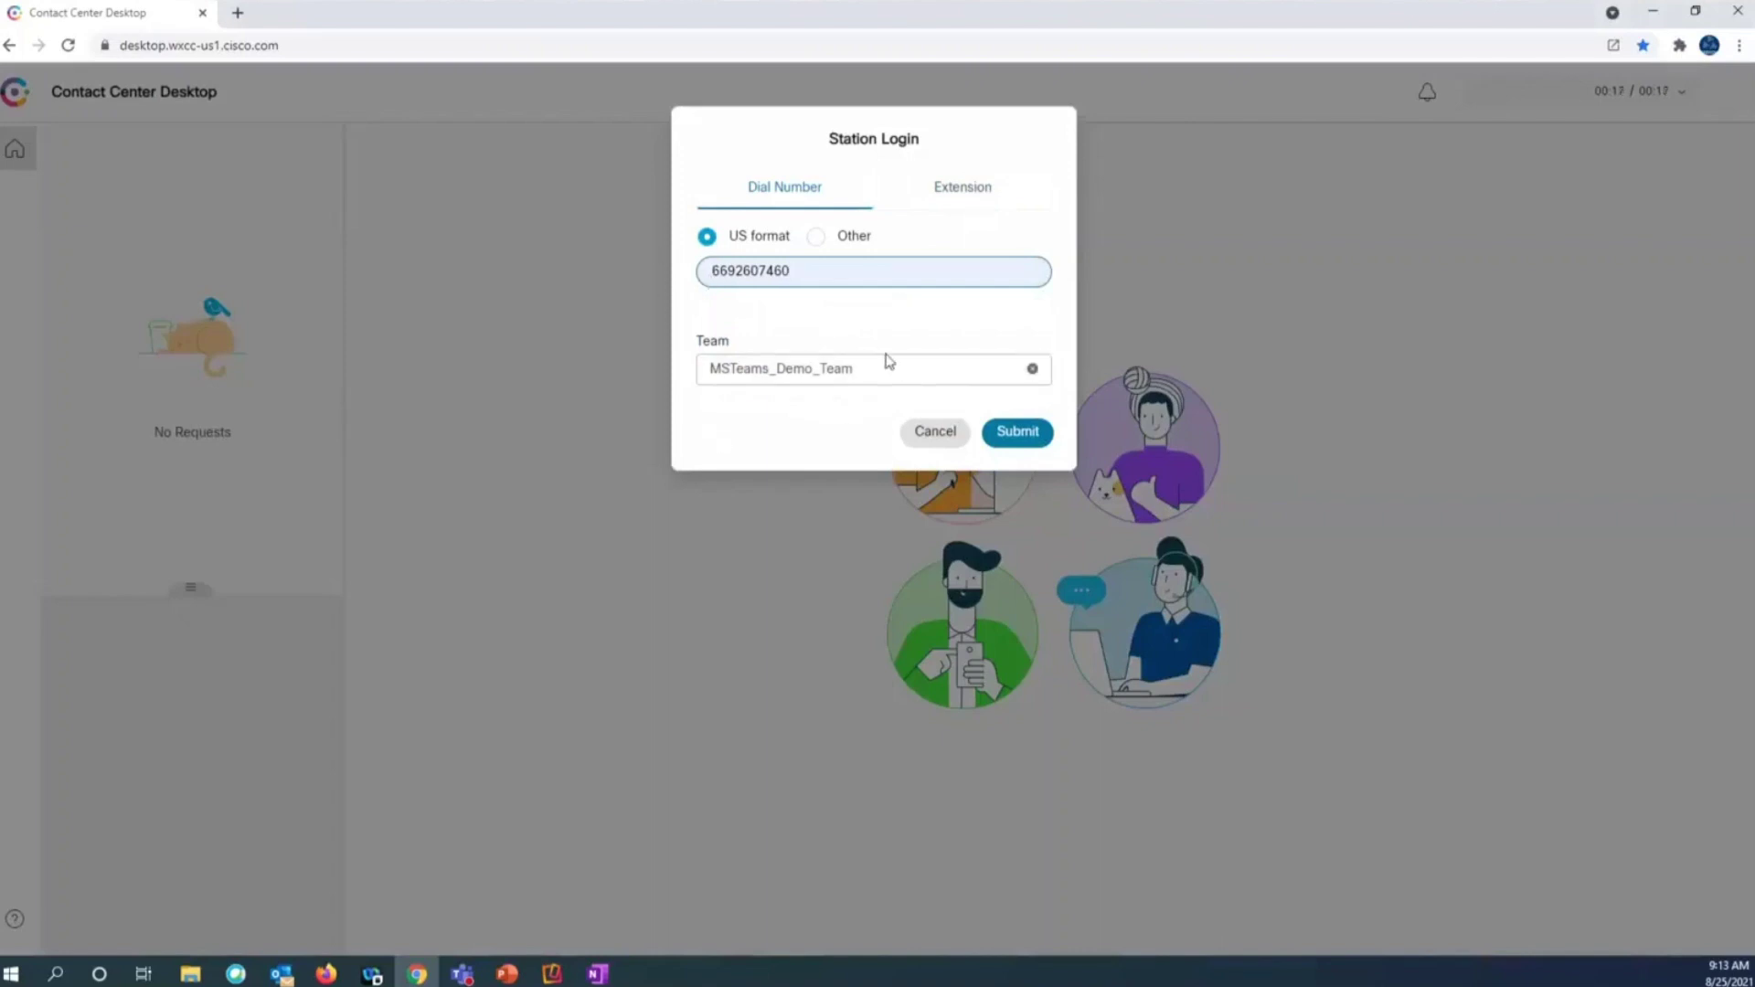
left_click(1020, 433)
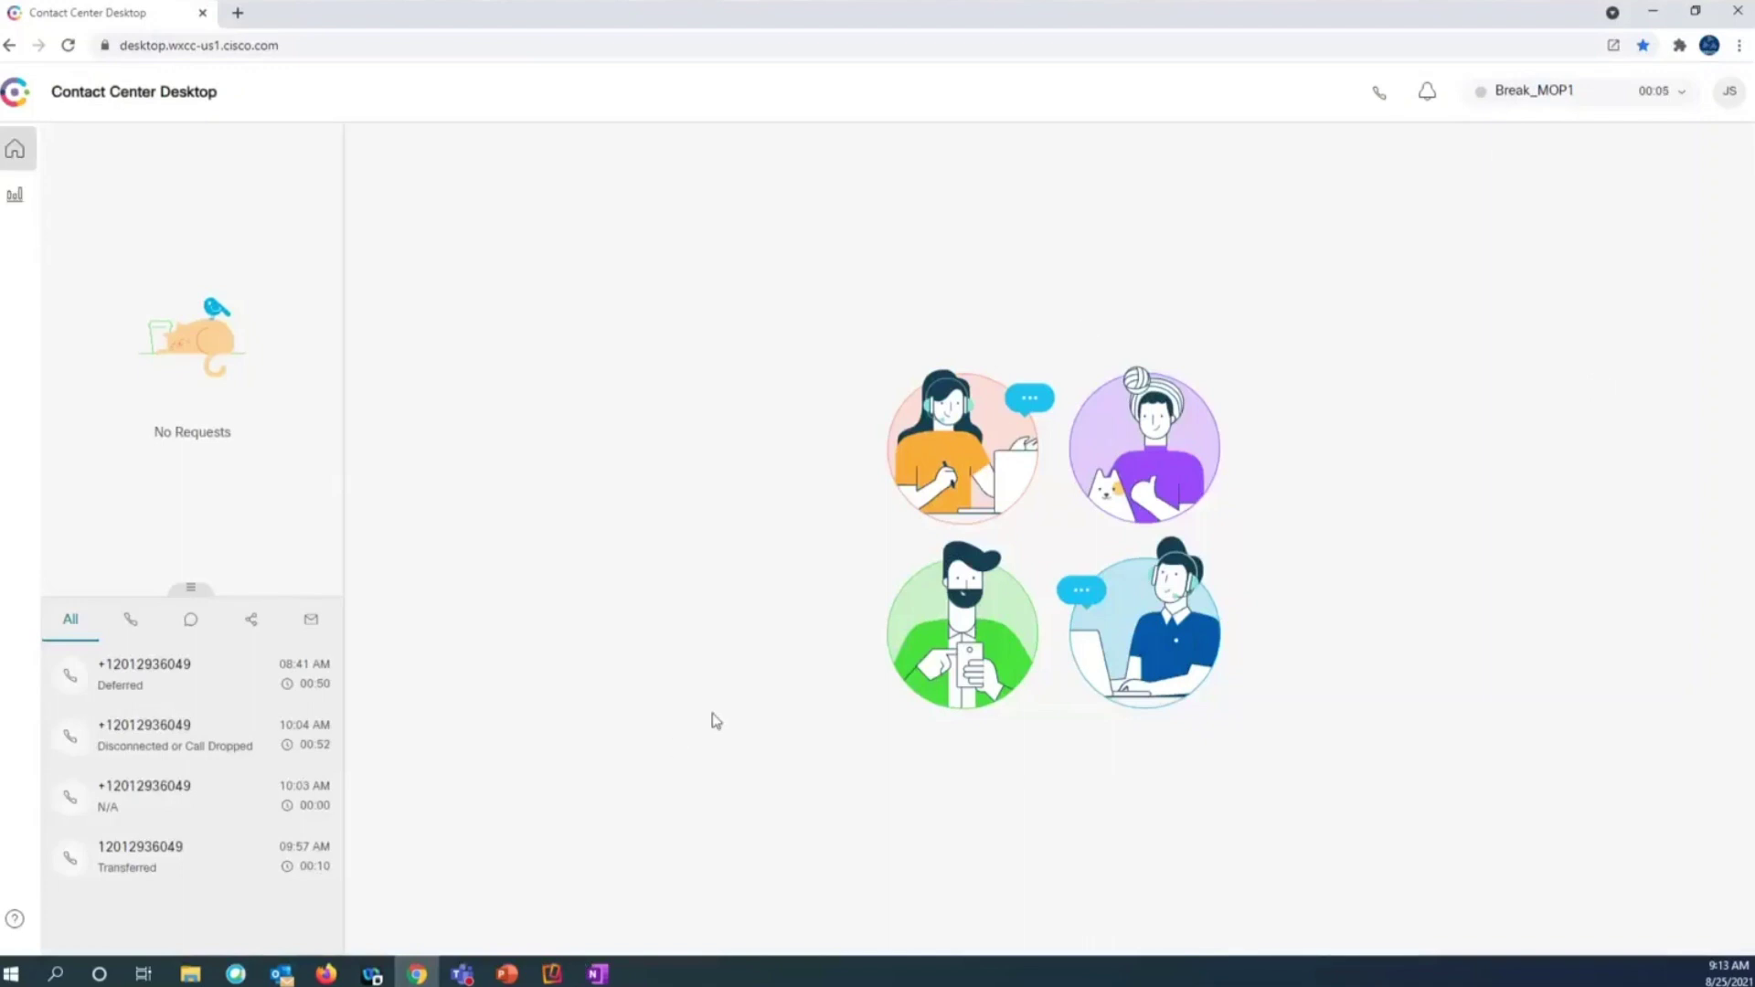
On the performance statistics page, review the Microsoft Teams users of the Marketing team and return to the Sales team.
left_click(15, 195)
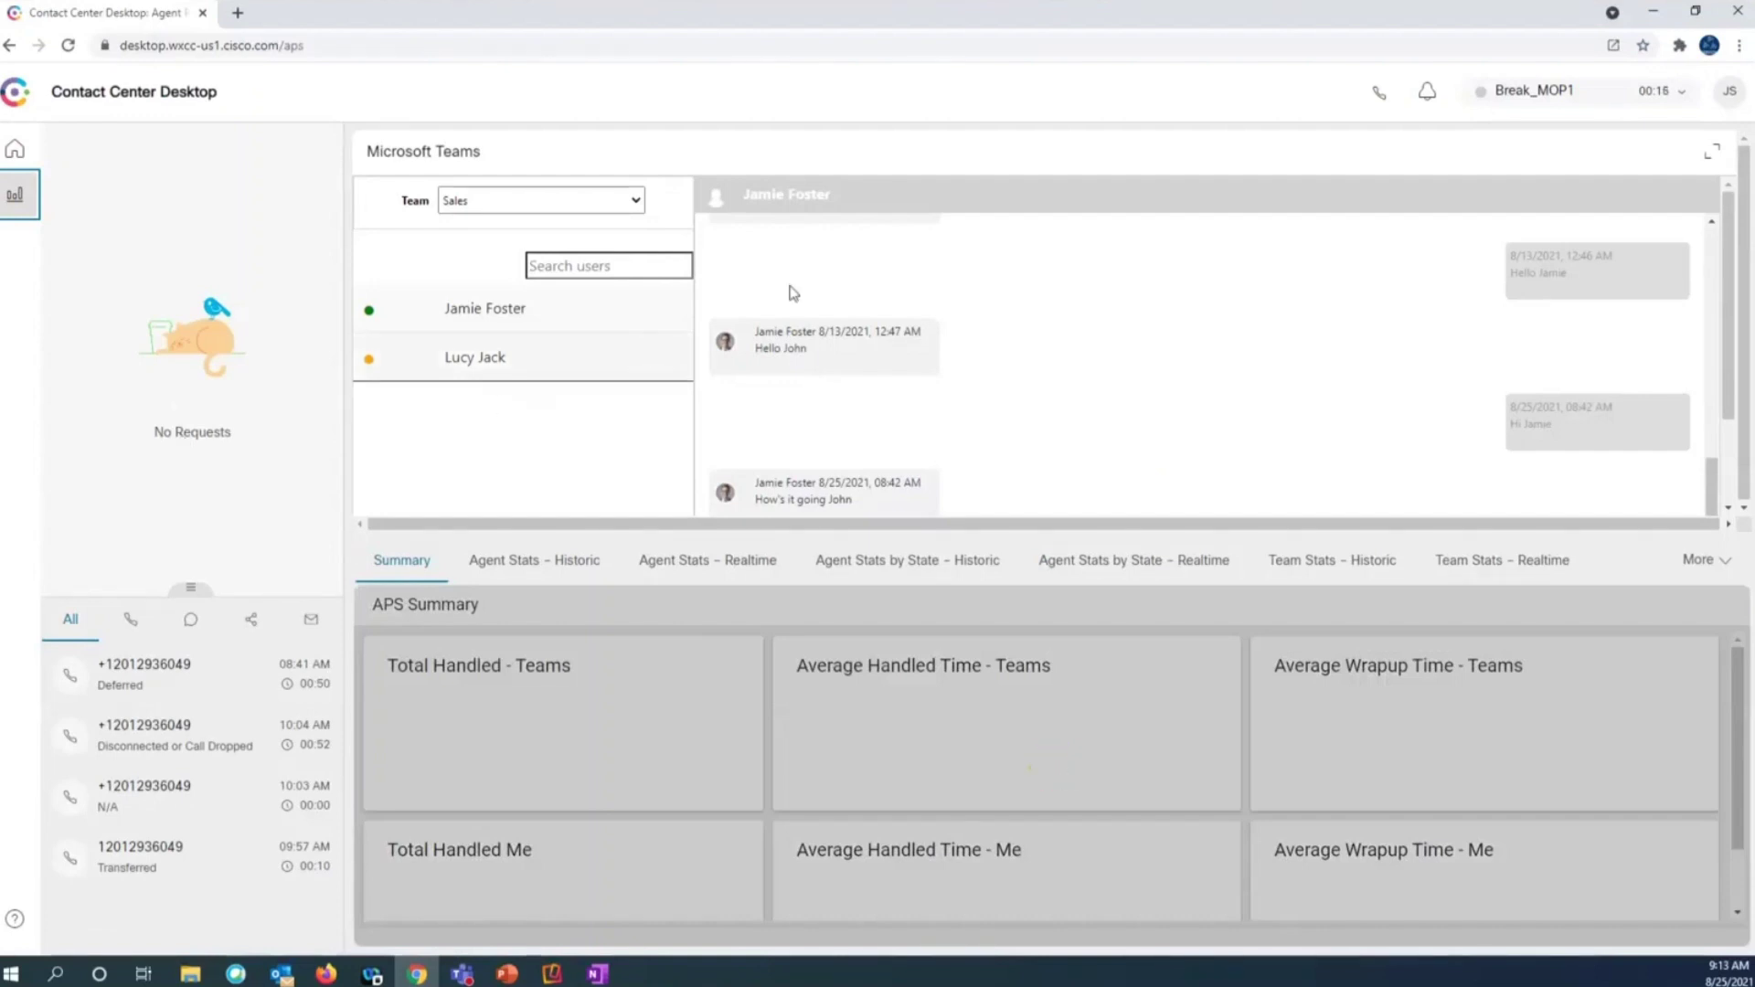
left_click(589, 195)
left_click(553, 228)
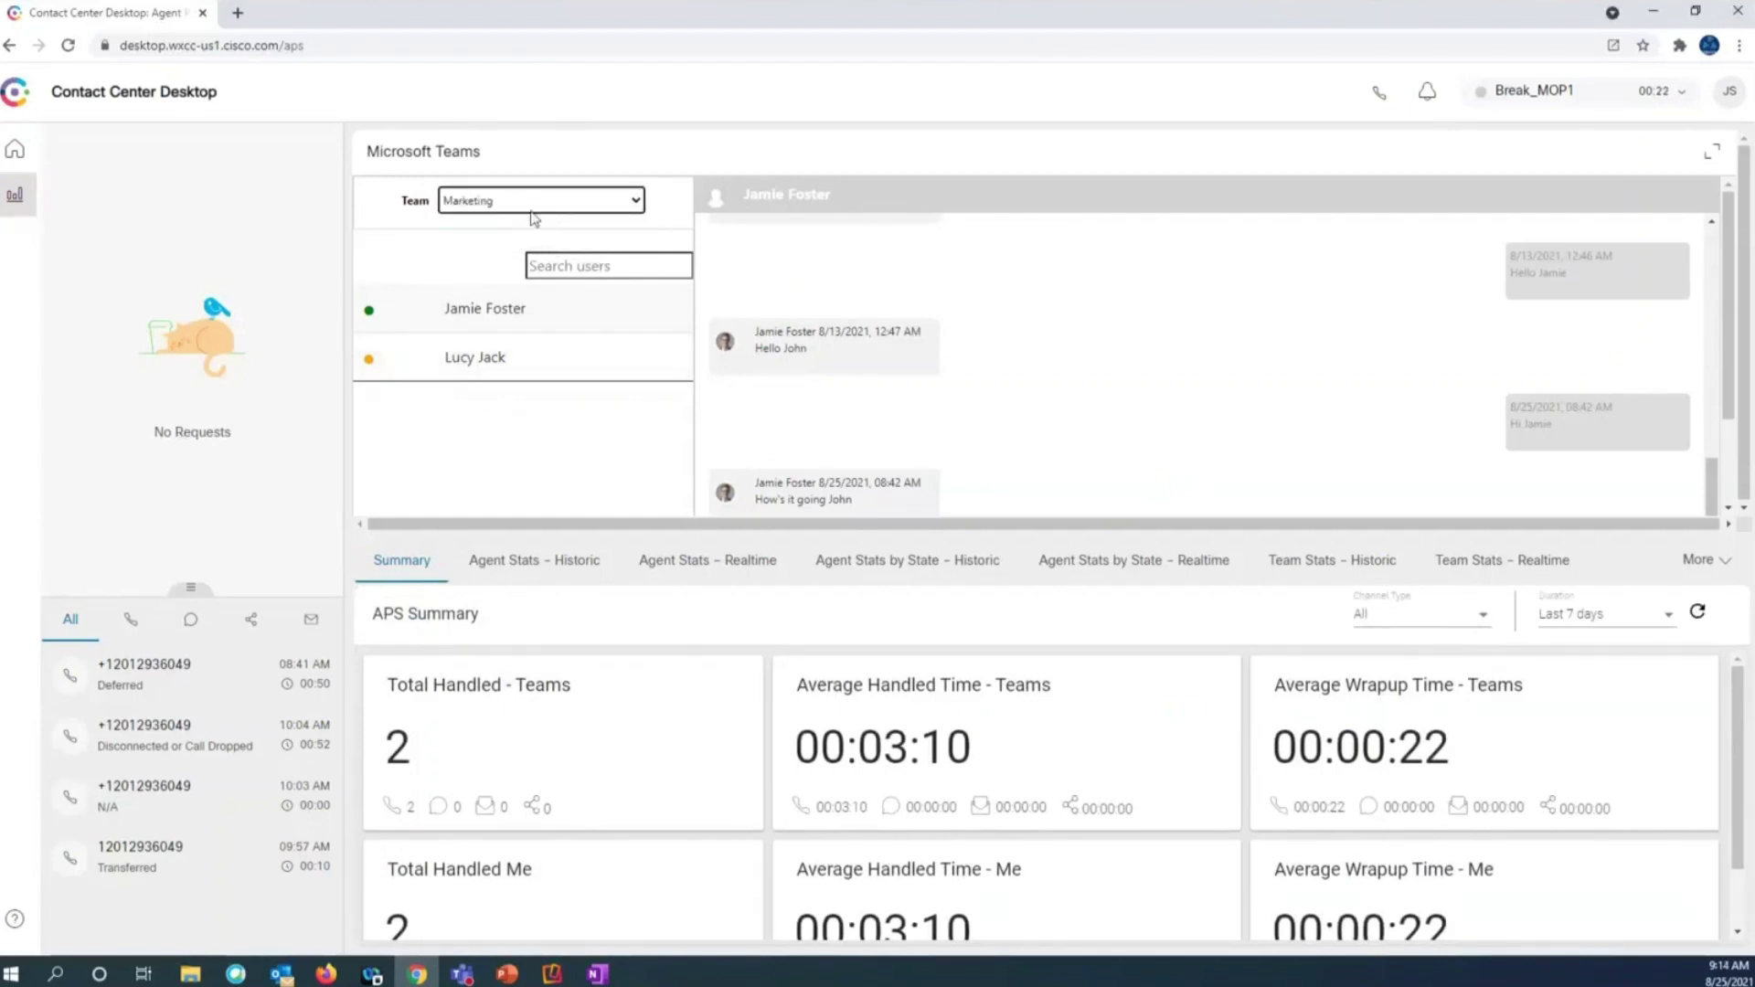
left_click(533, 205)
left_click(498, 240)
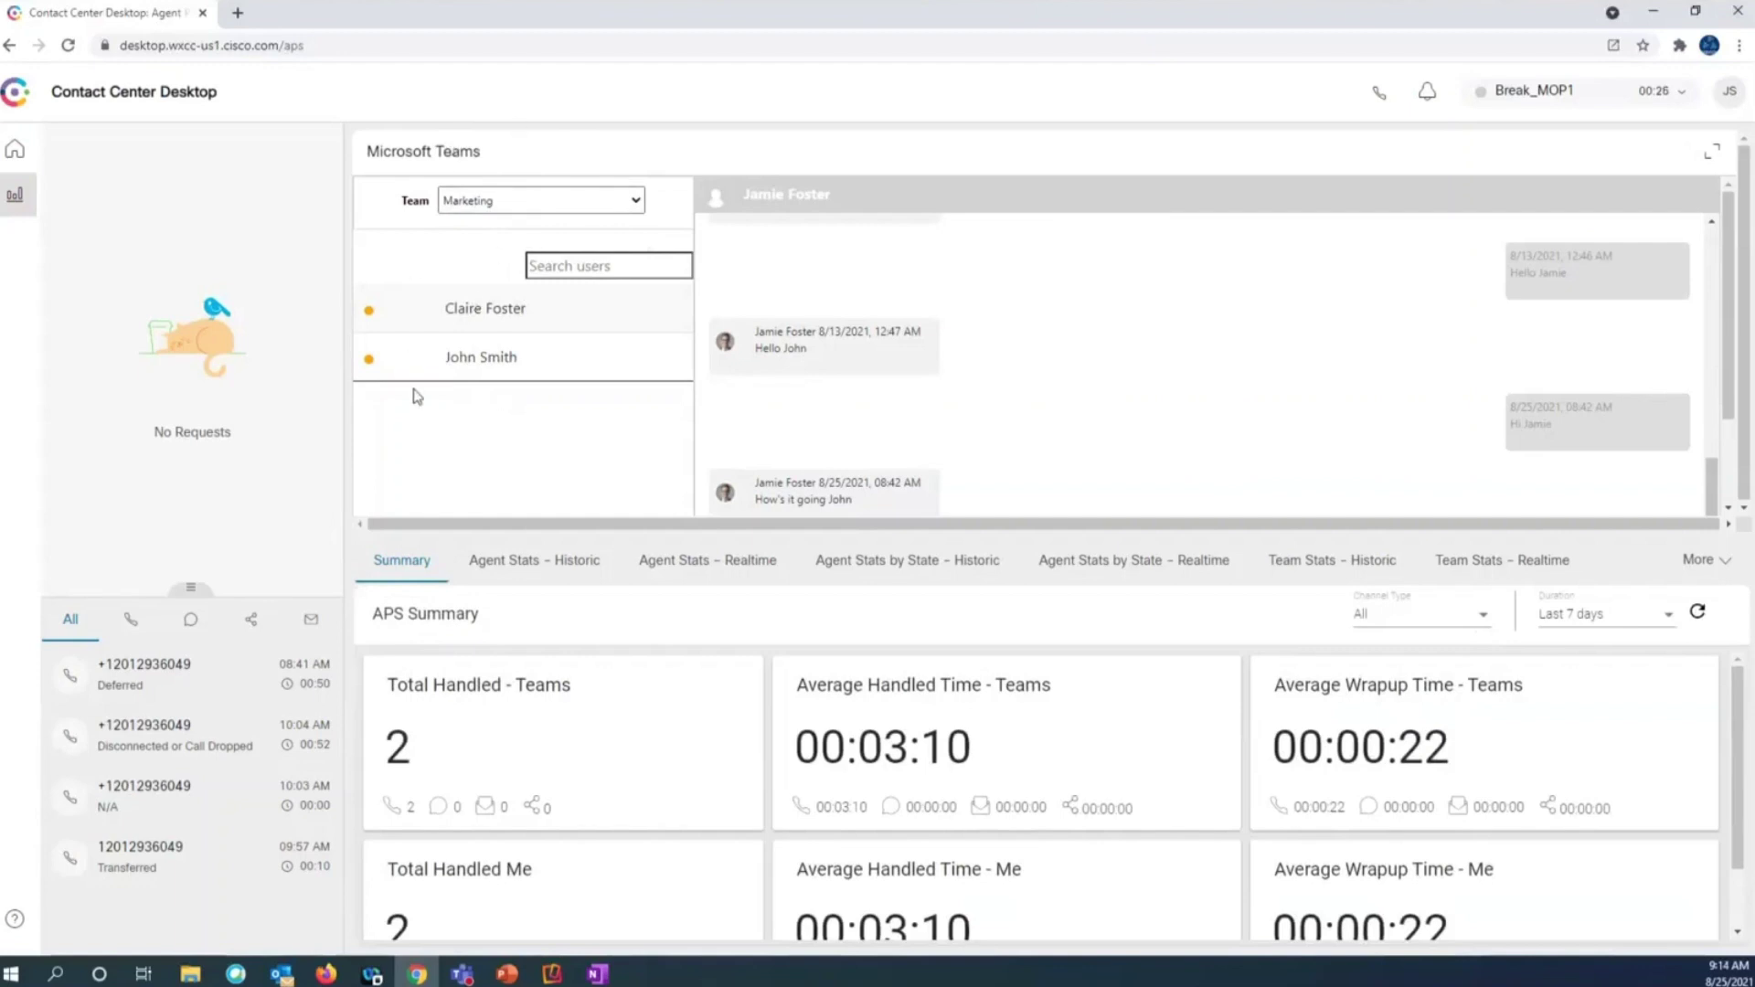
left_click(533, 205)
left_click(535, 217)
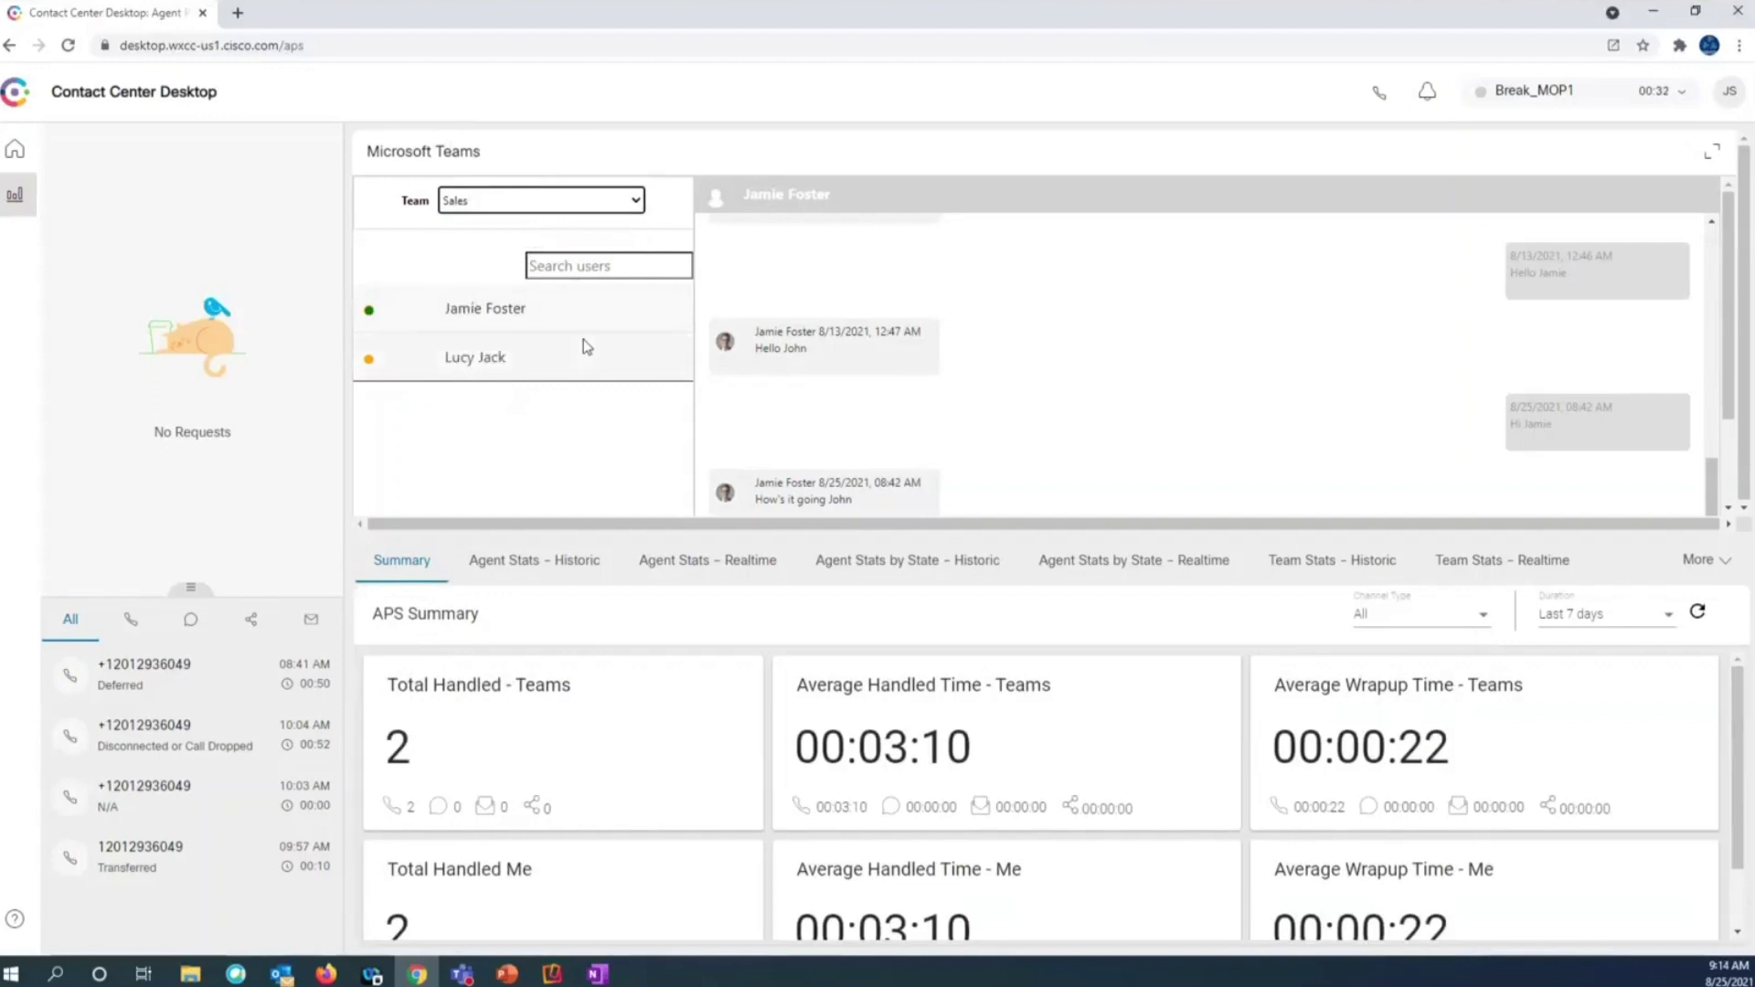
Look through the chat conversations of both Sales team users, ending on the first user's chat.
left_click(573, 326)
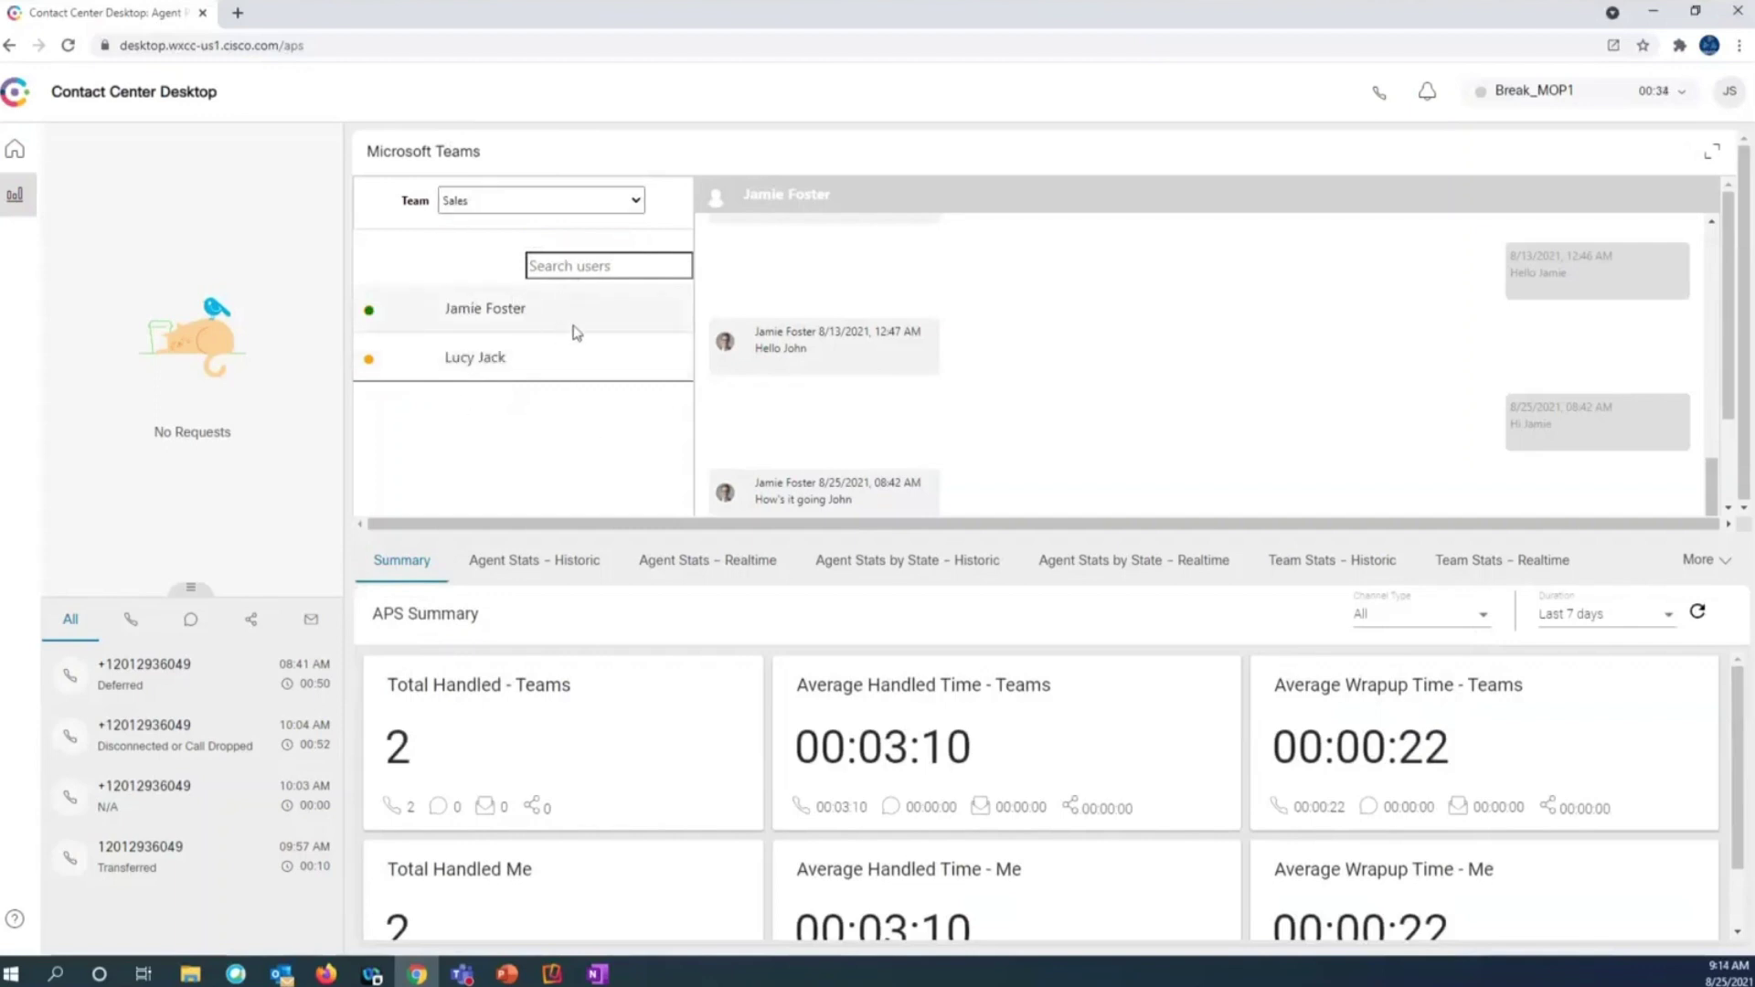
left_click(575, 375)
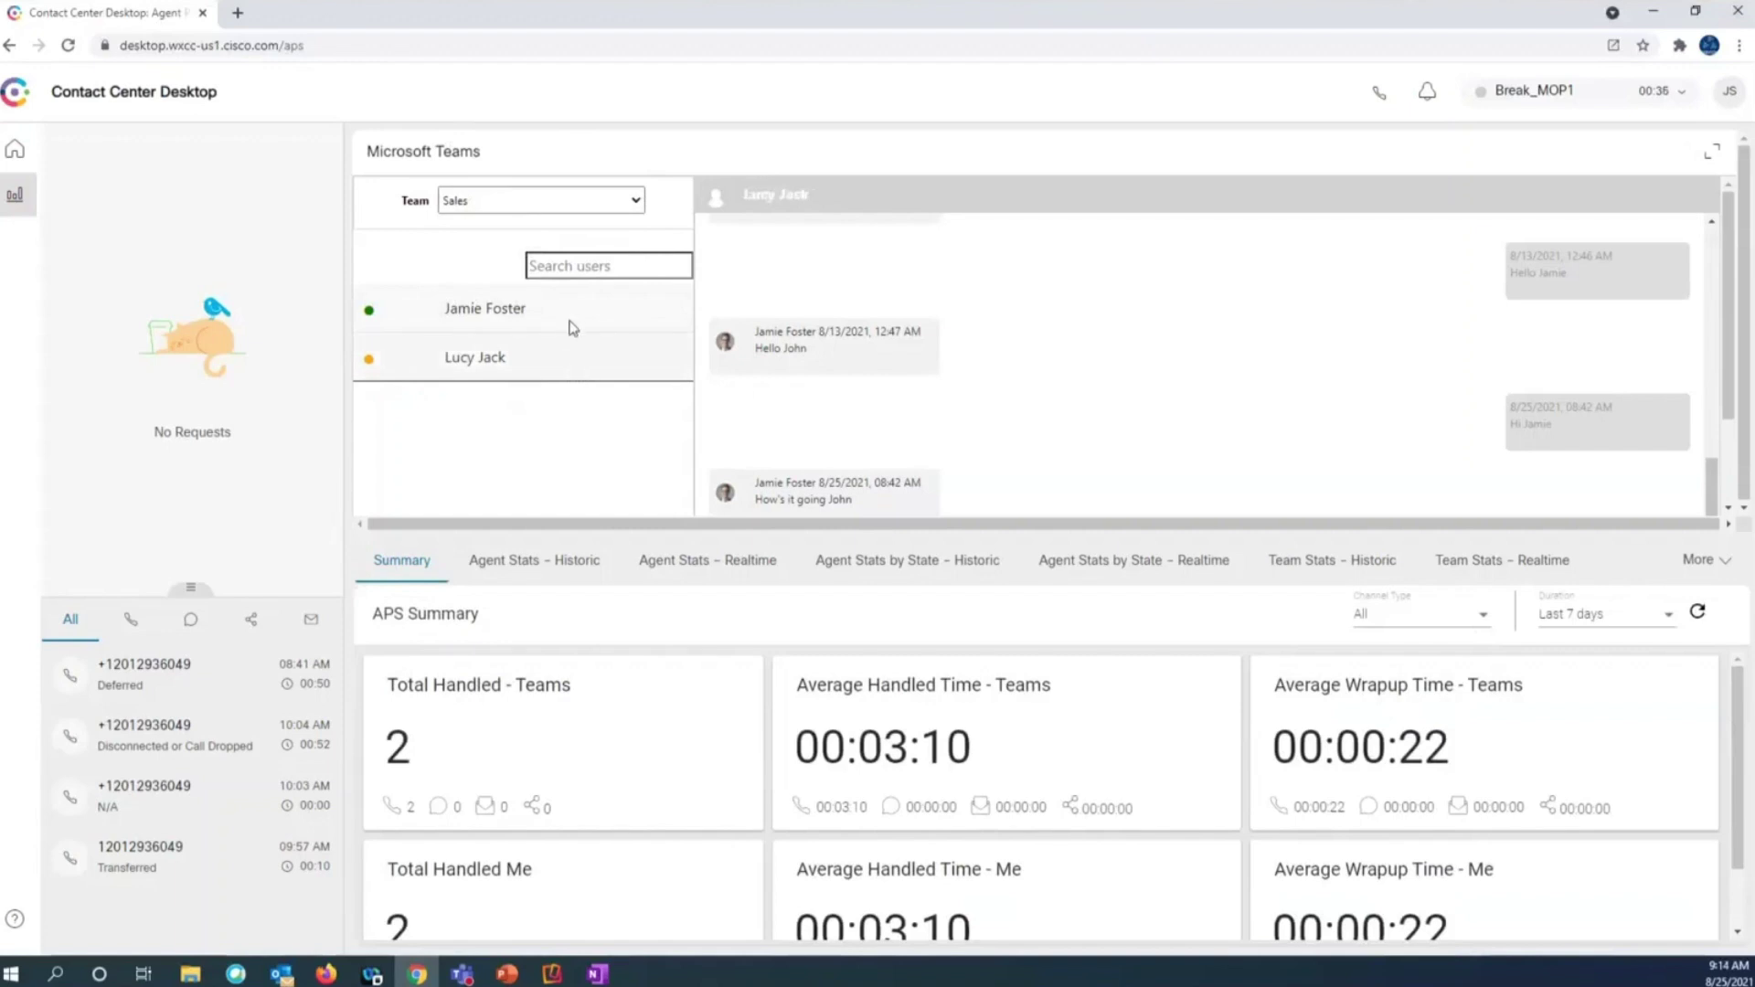
left_click(573, 328)
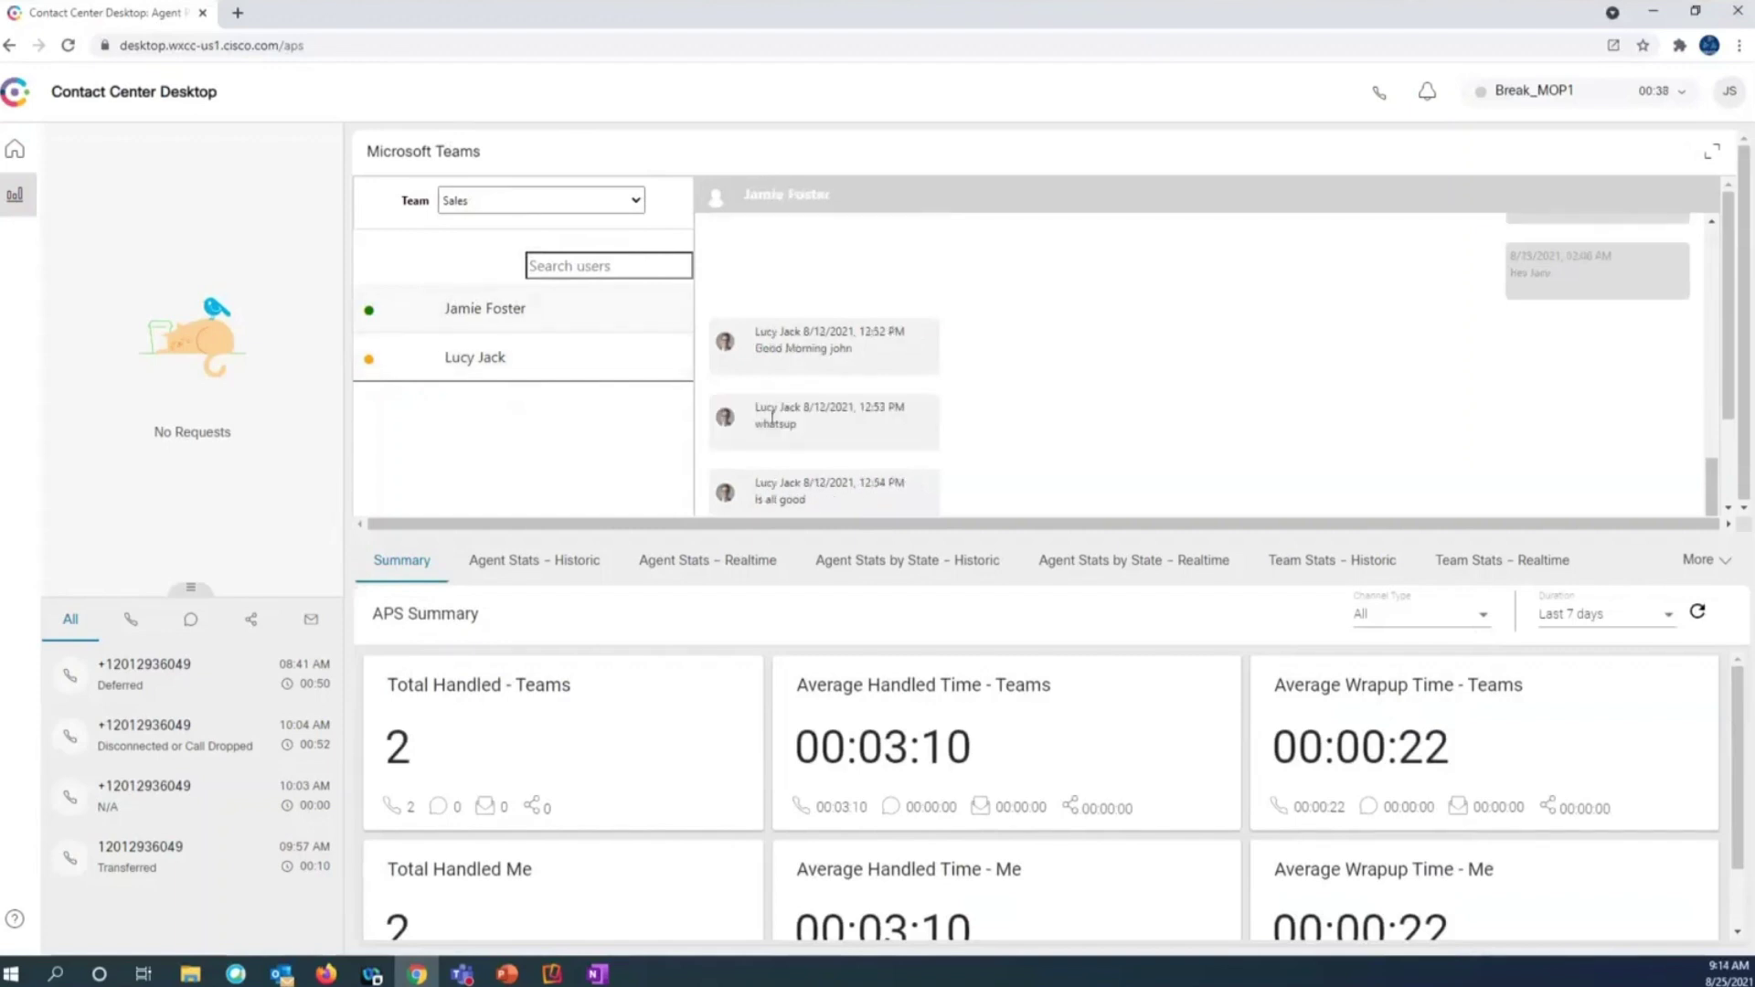
left_click(567, 371)
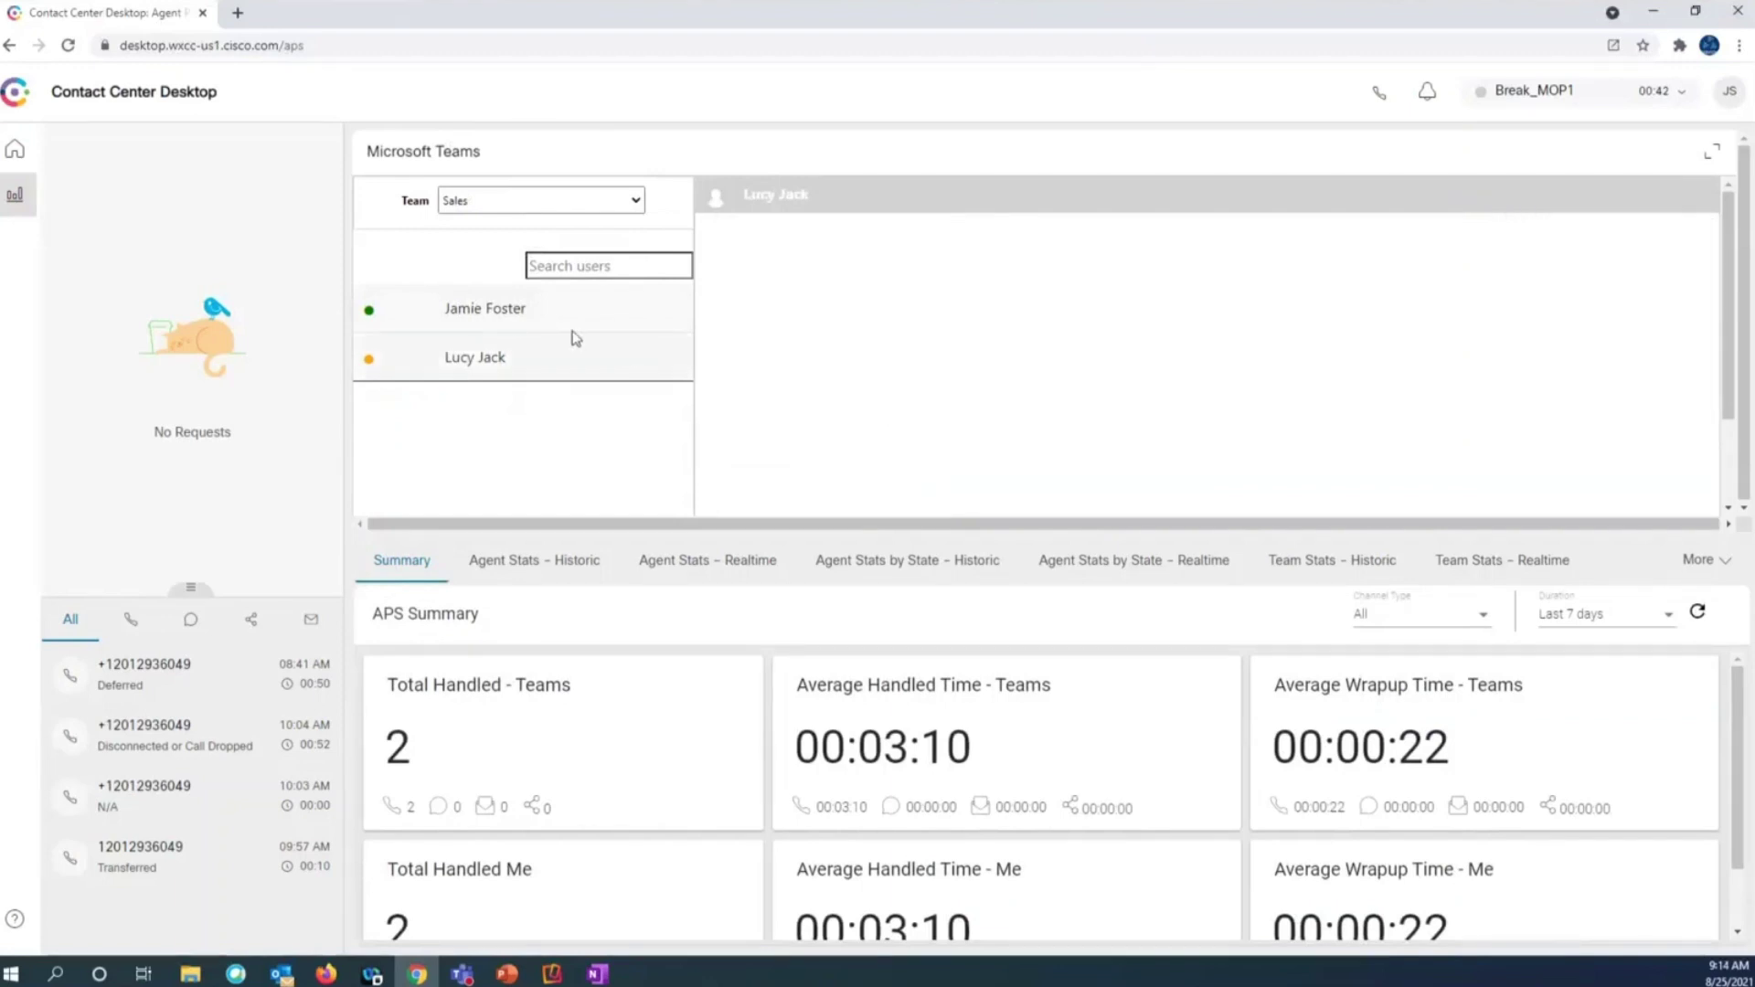
left_click(512, 313)
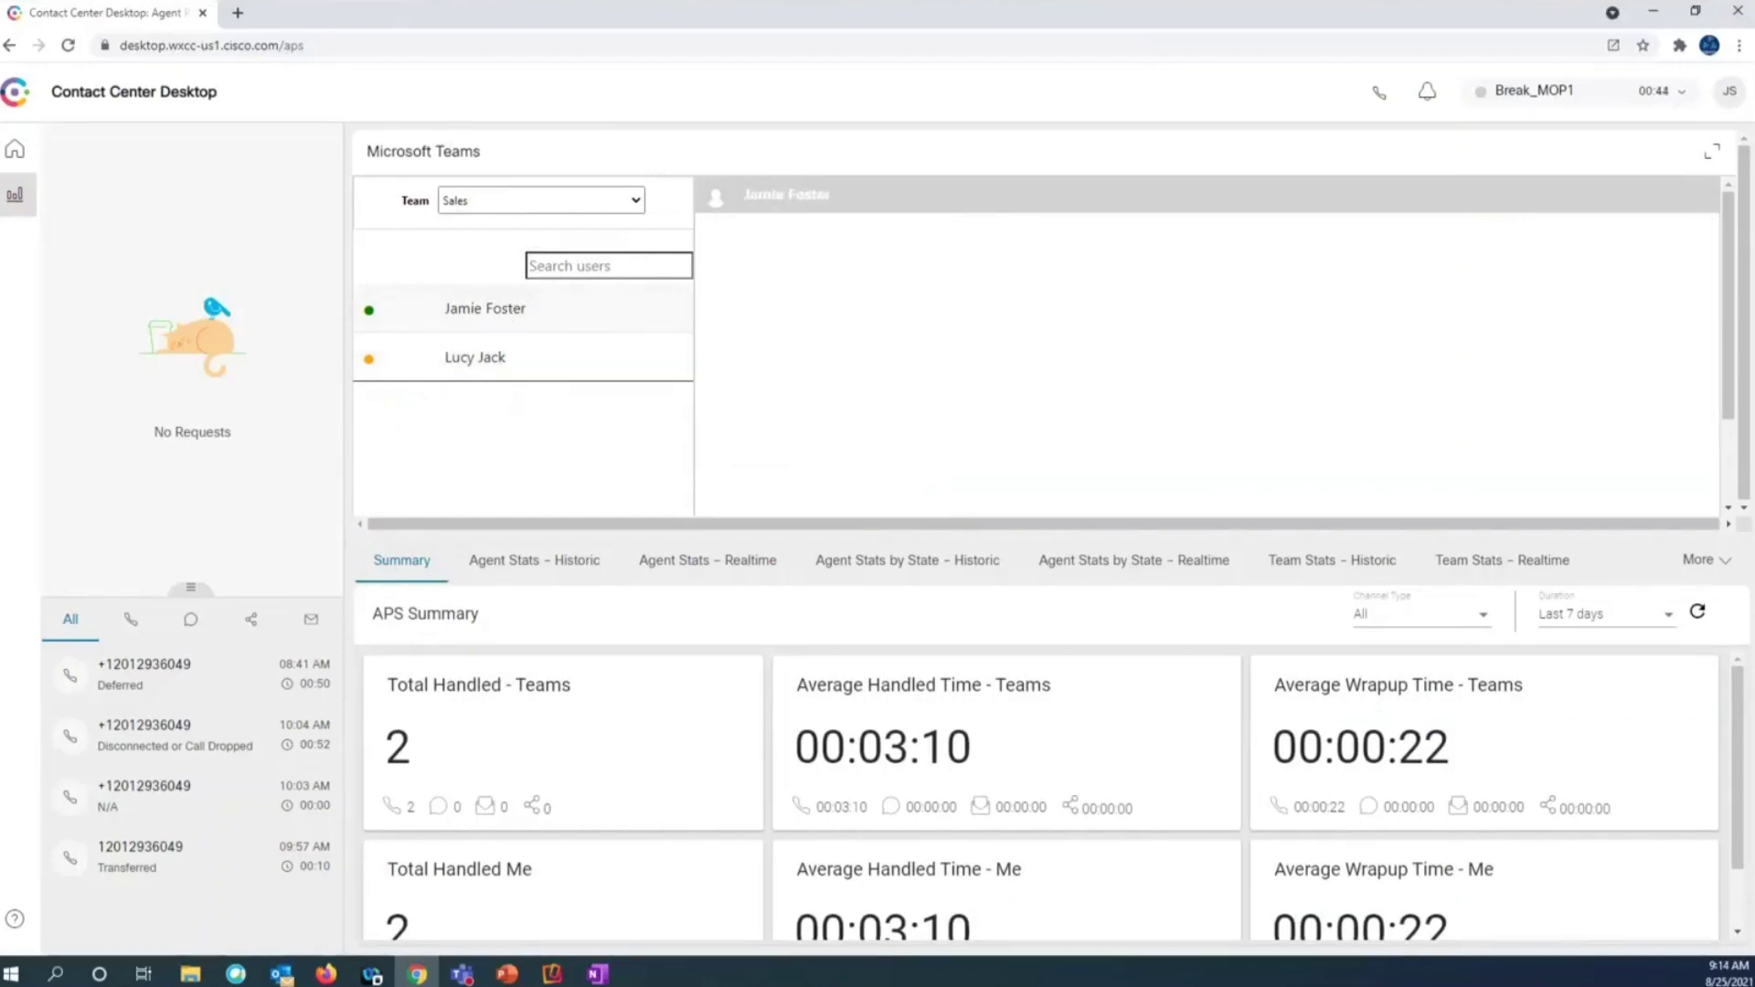
Return to the home page and set the agent's status to Available.
left_click(10, 155)
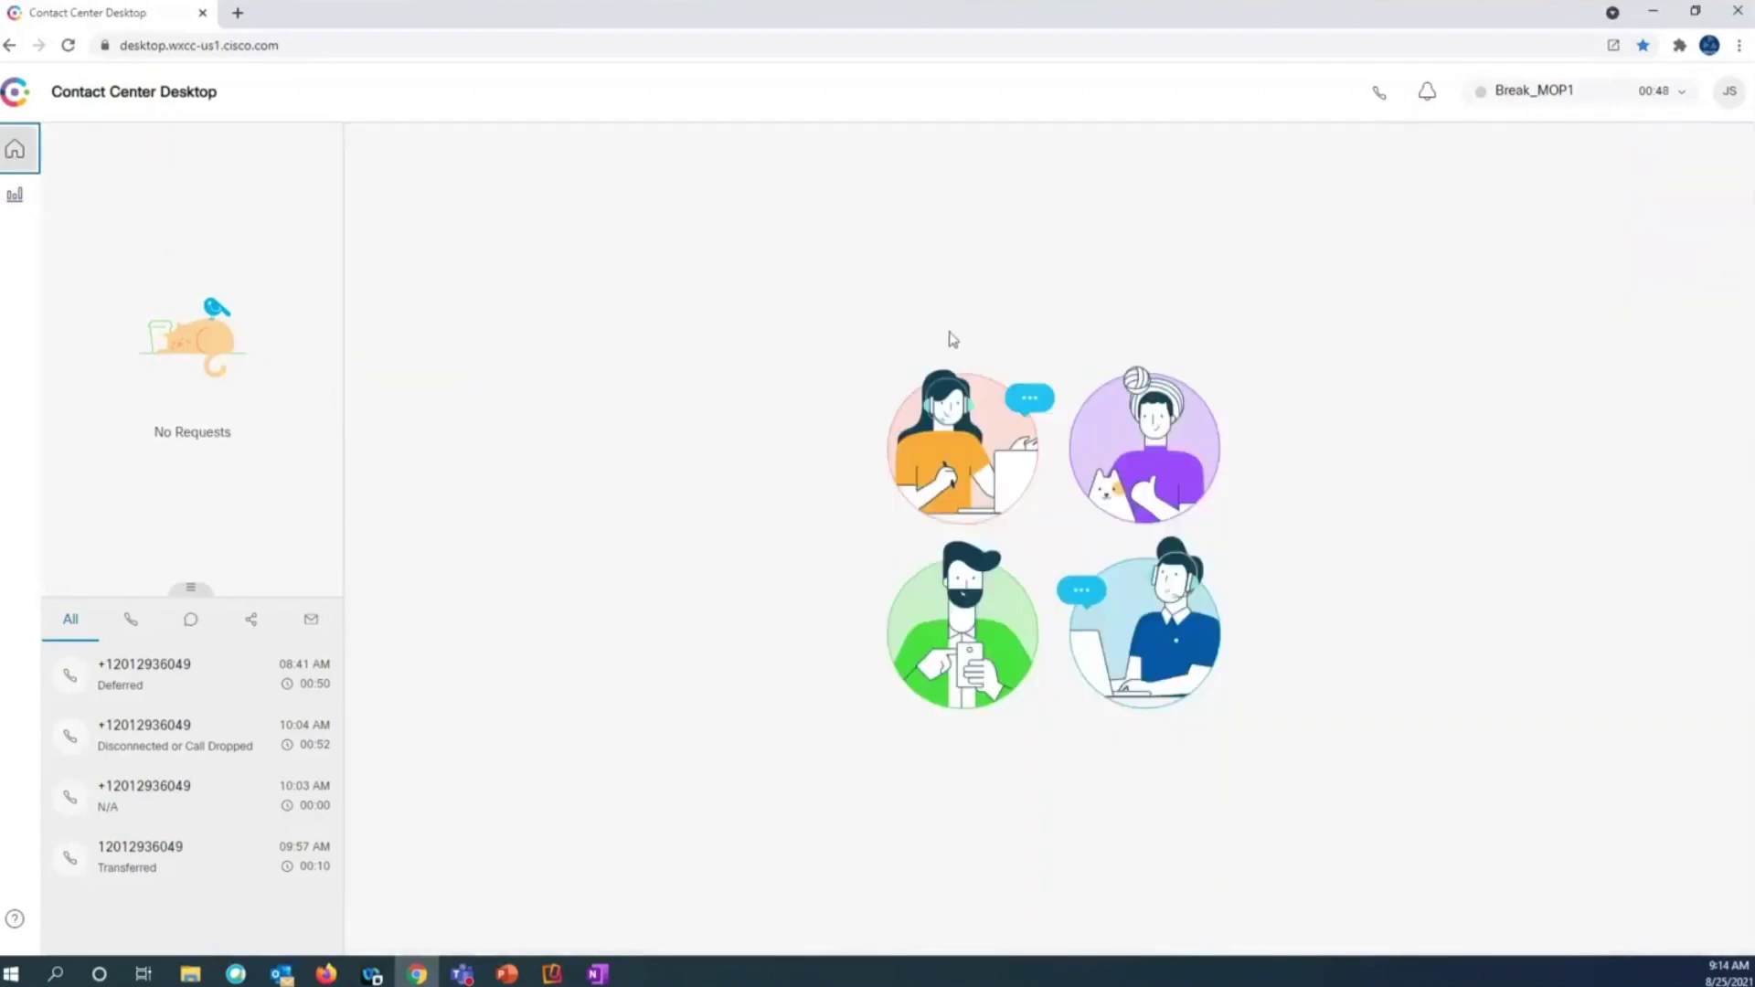
left_click(1528, 91)
left_click(1519, 185)
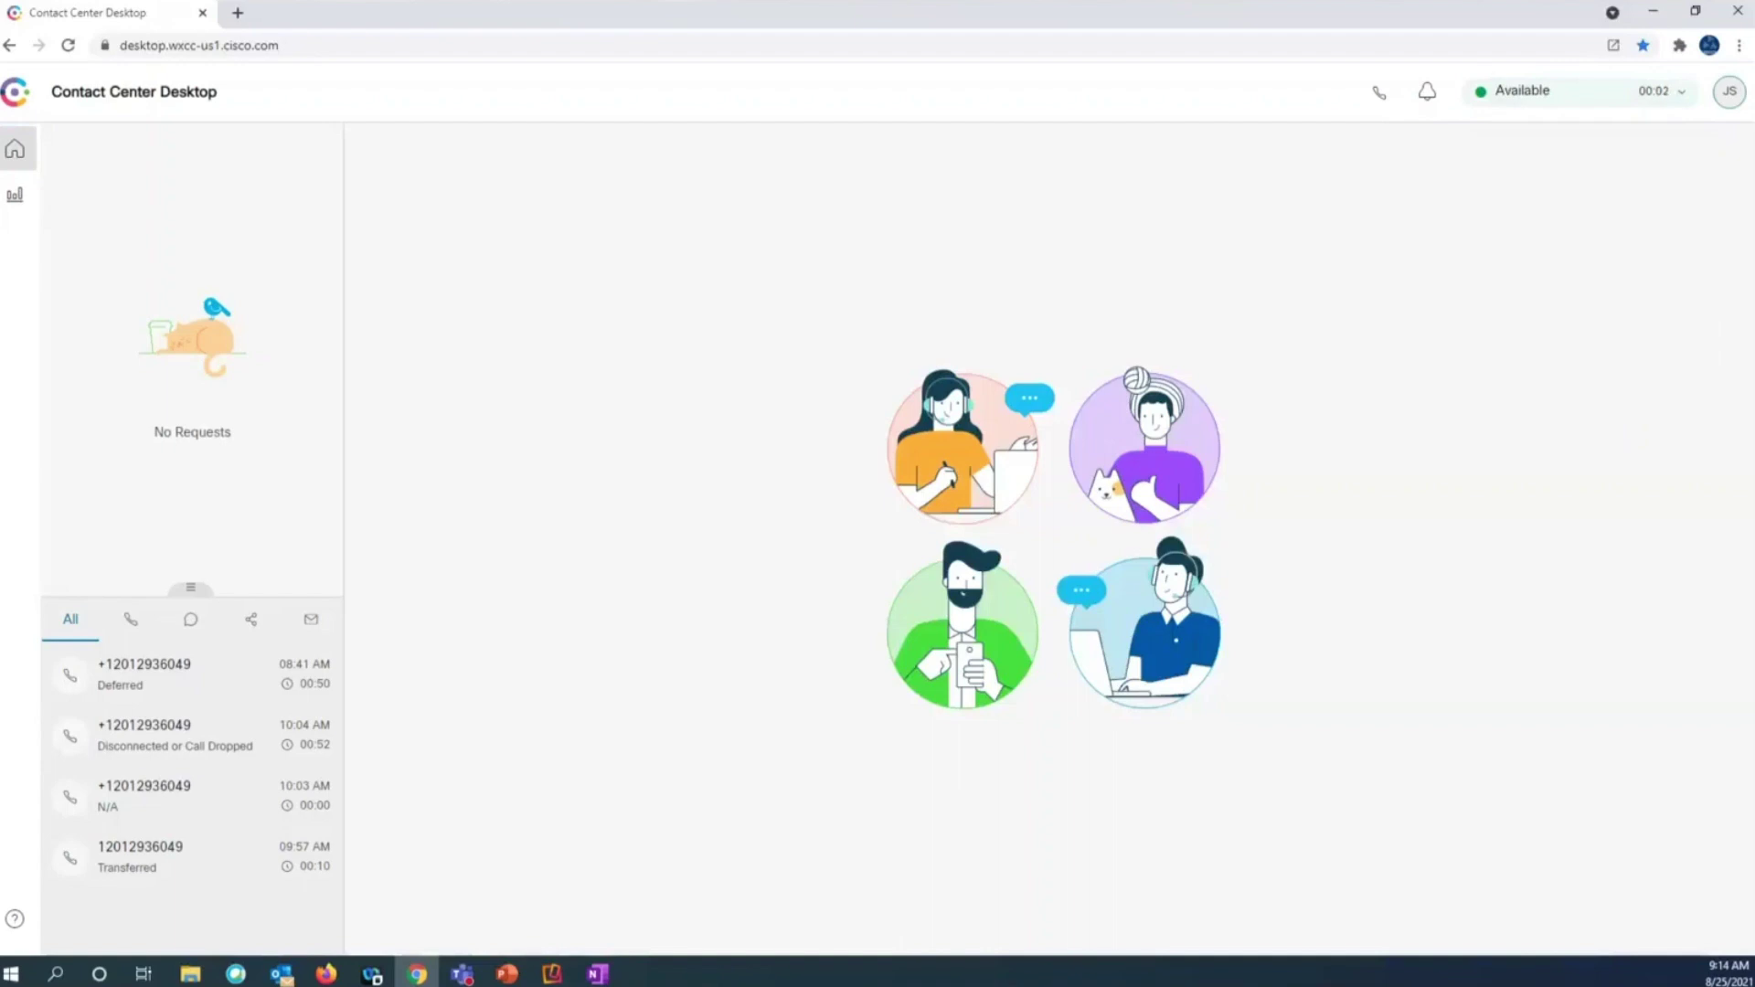
Mute the microphone in the active Microsoft Teams customer call and minimize the call window.
left_click(326, 974)
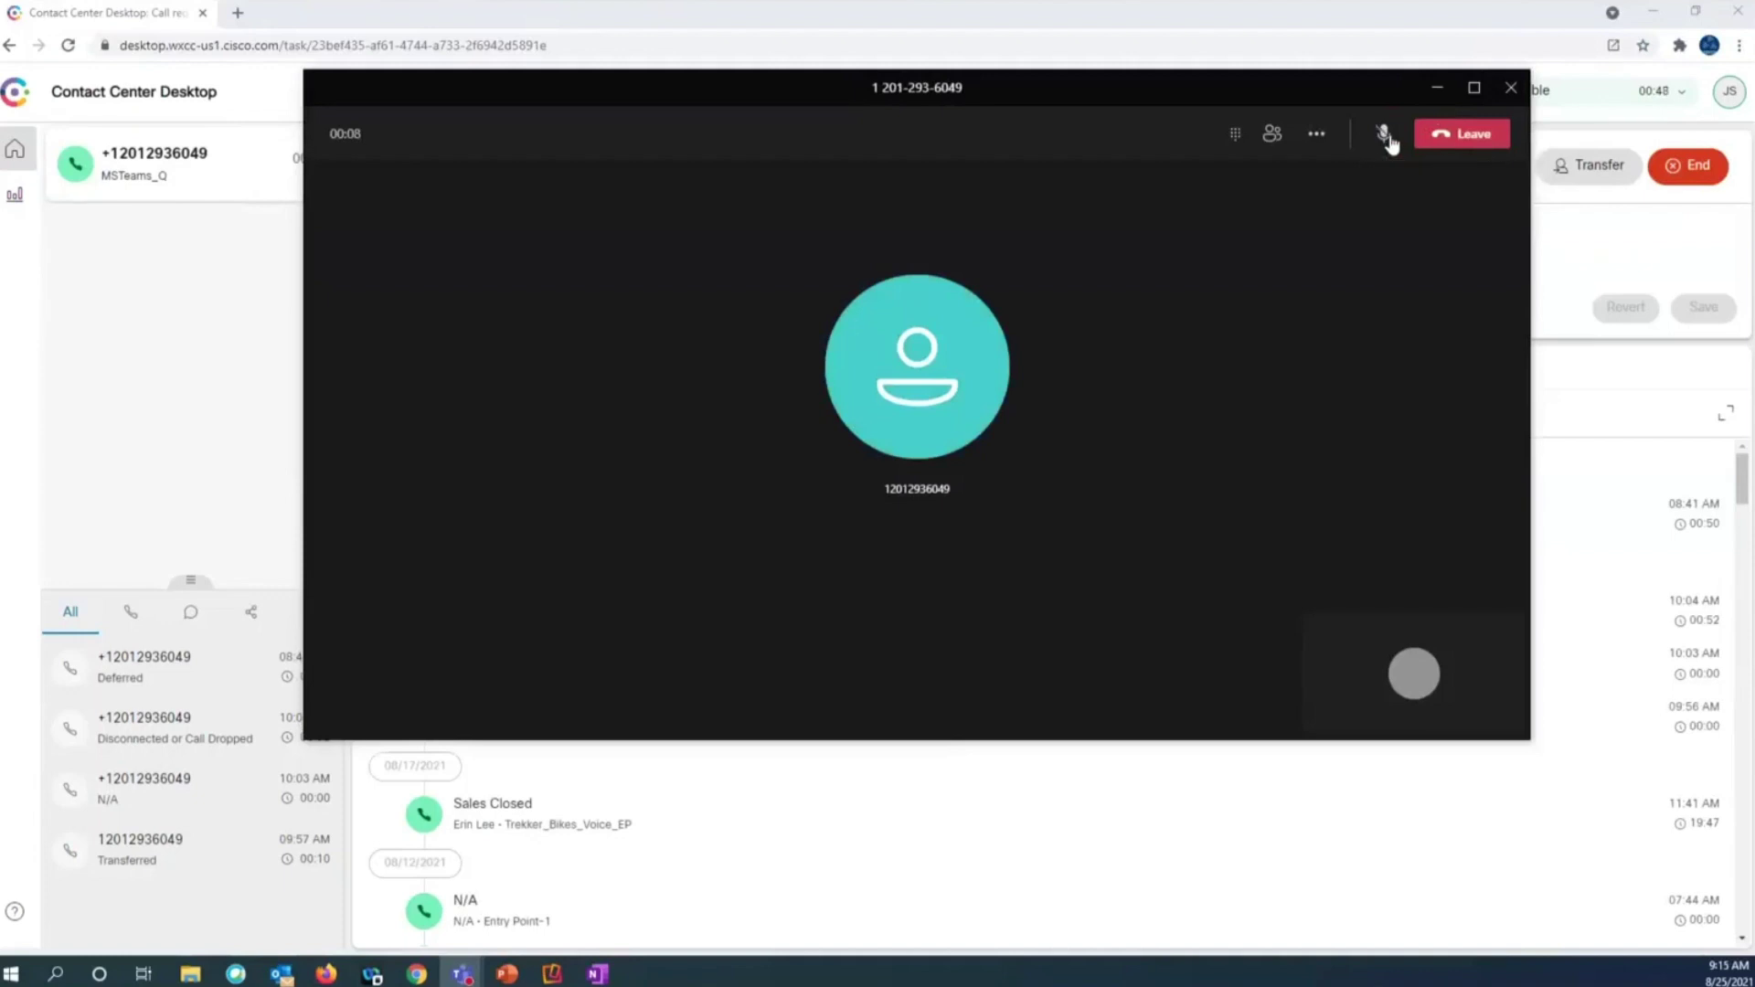
left_click(1387, 137)
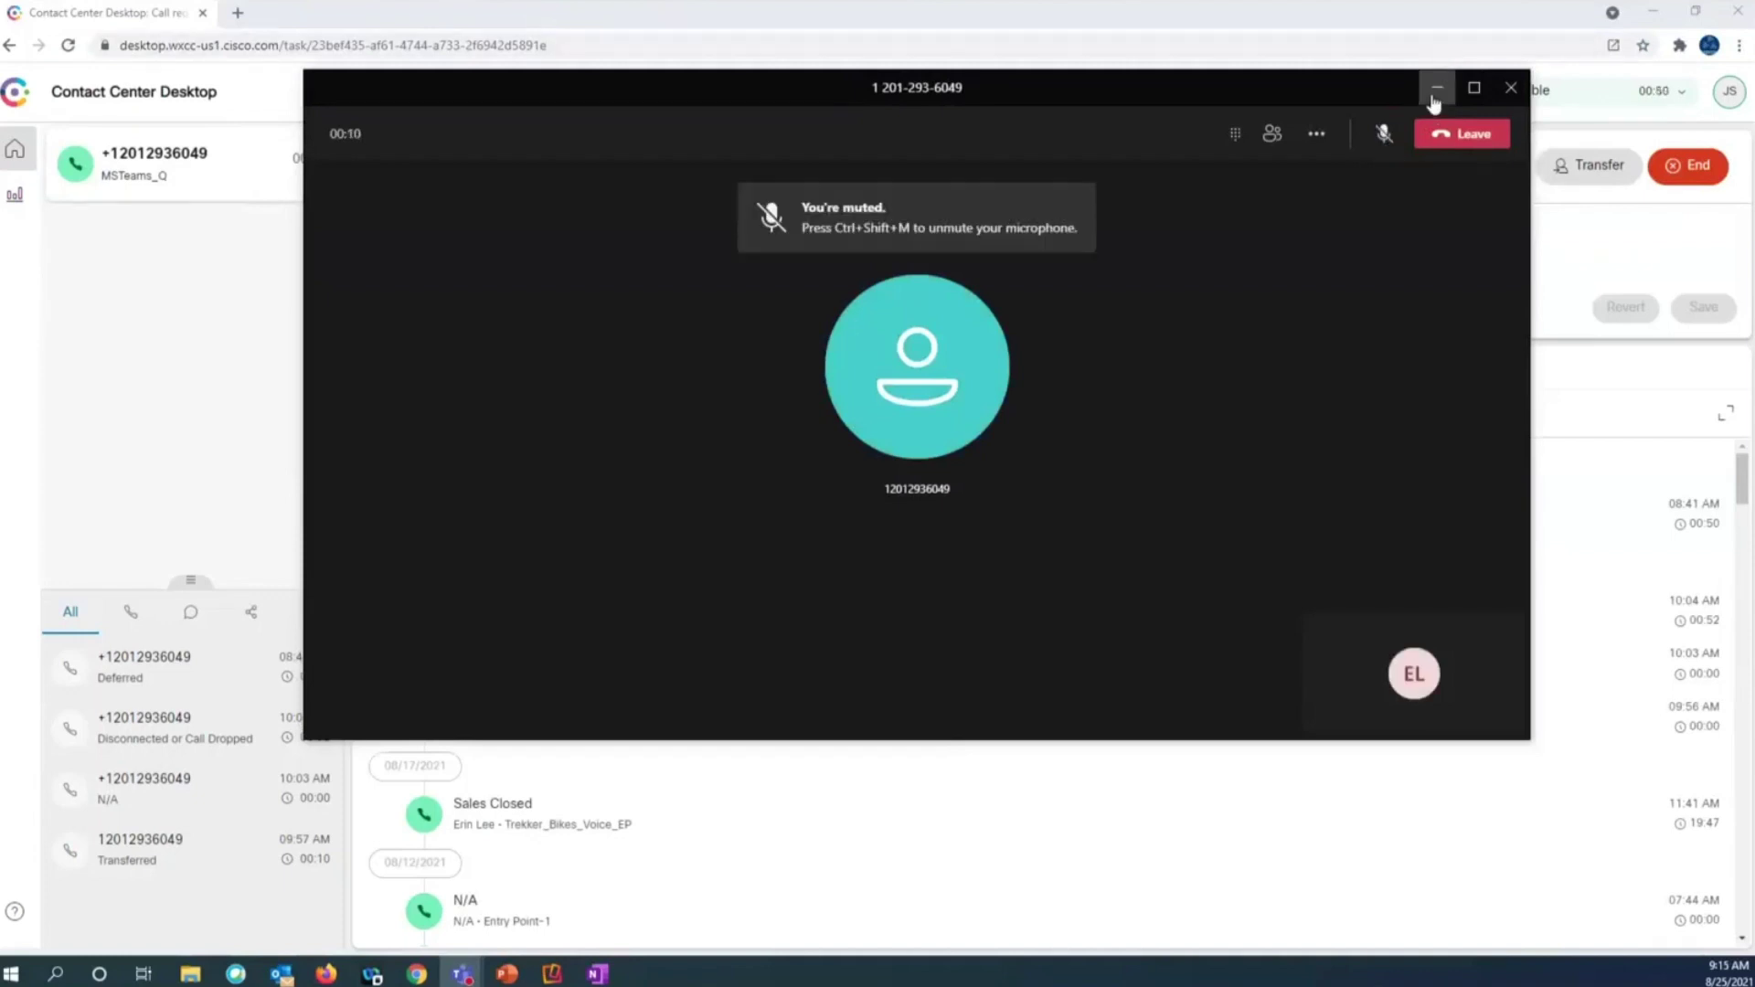
left_click(1435, 91)
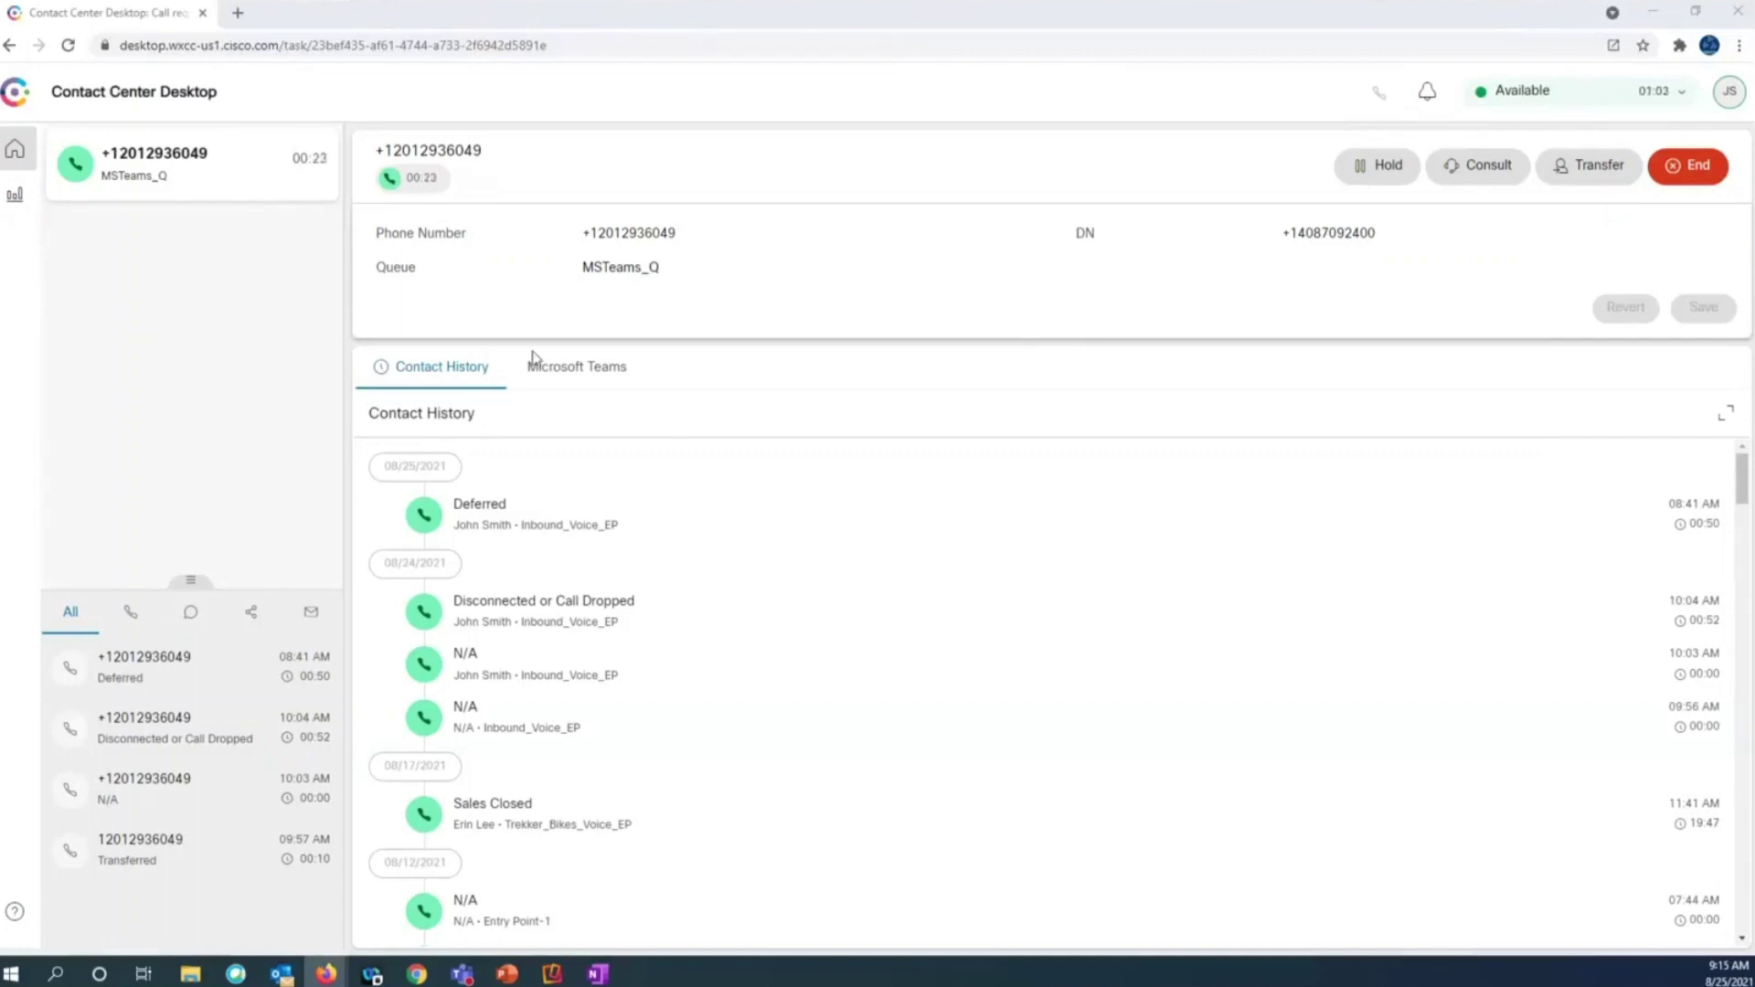
Show the Microsoft Teams widget for the active call and read through the first Sales user's chat history.
left_click(598, 382)
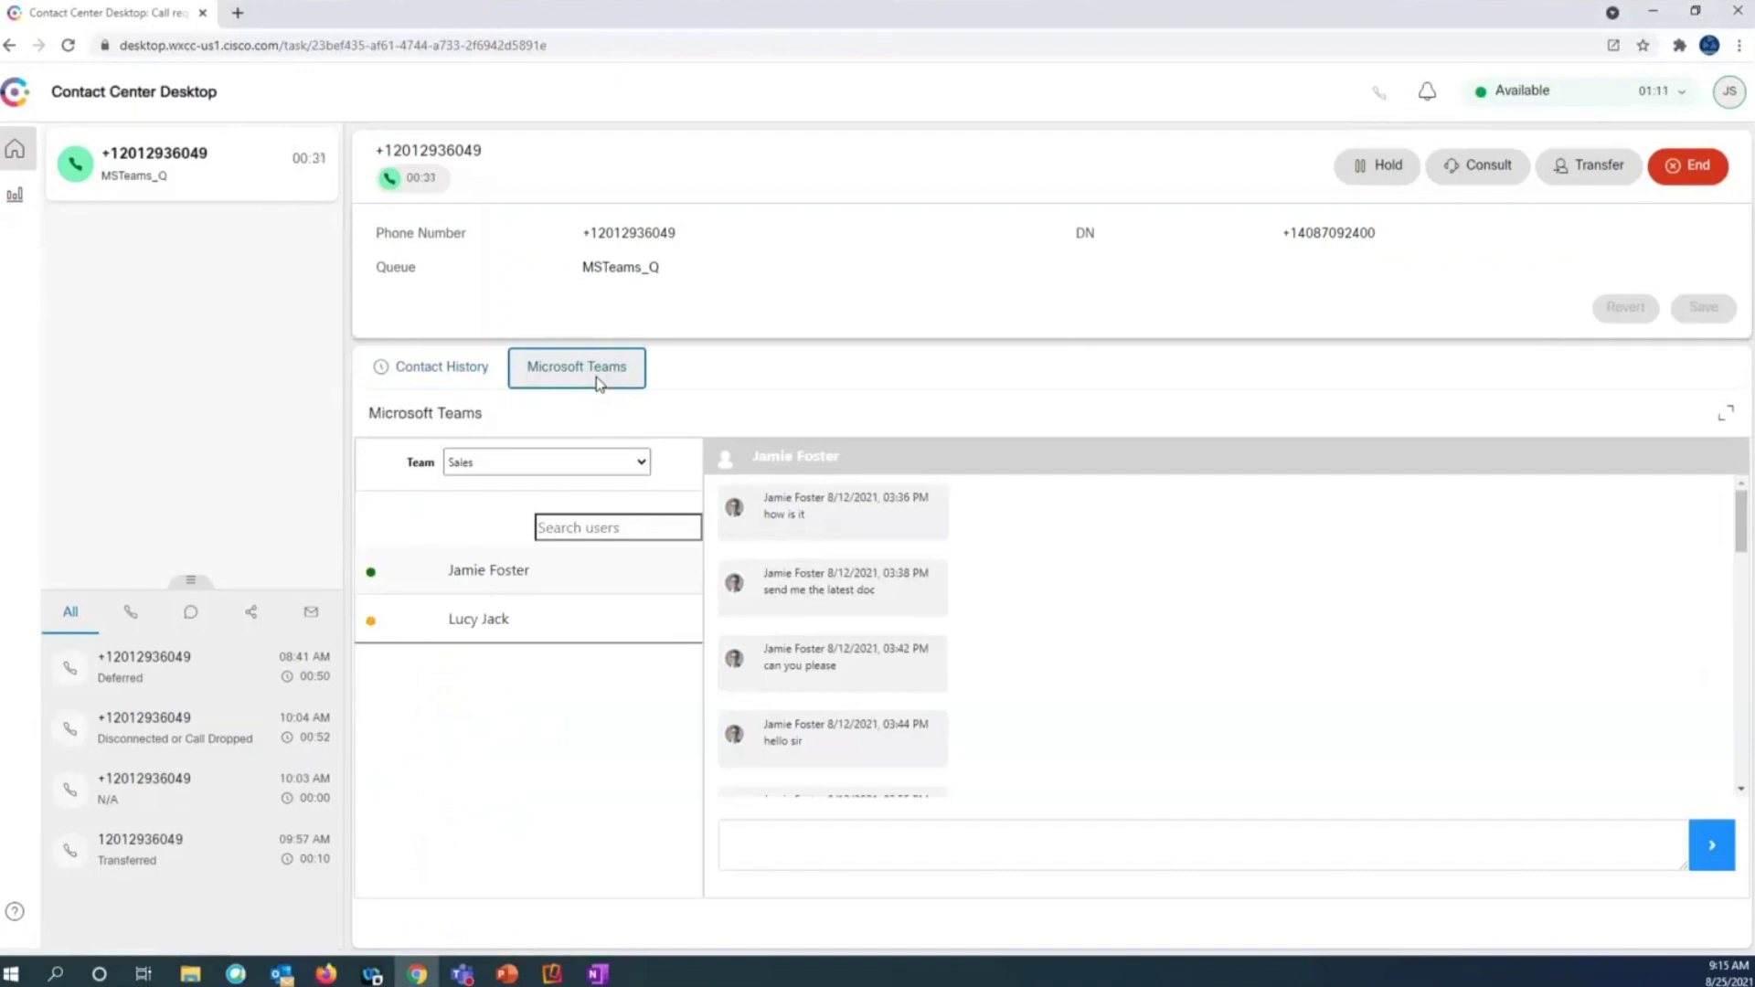
key("alt+Tab")
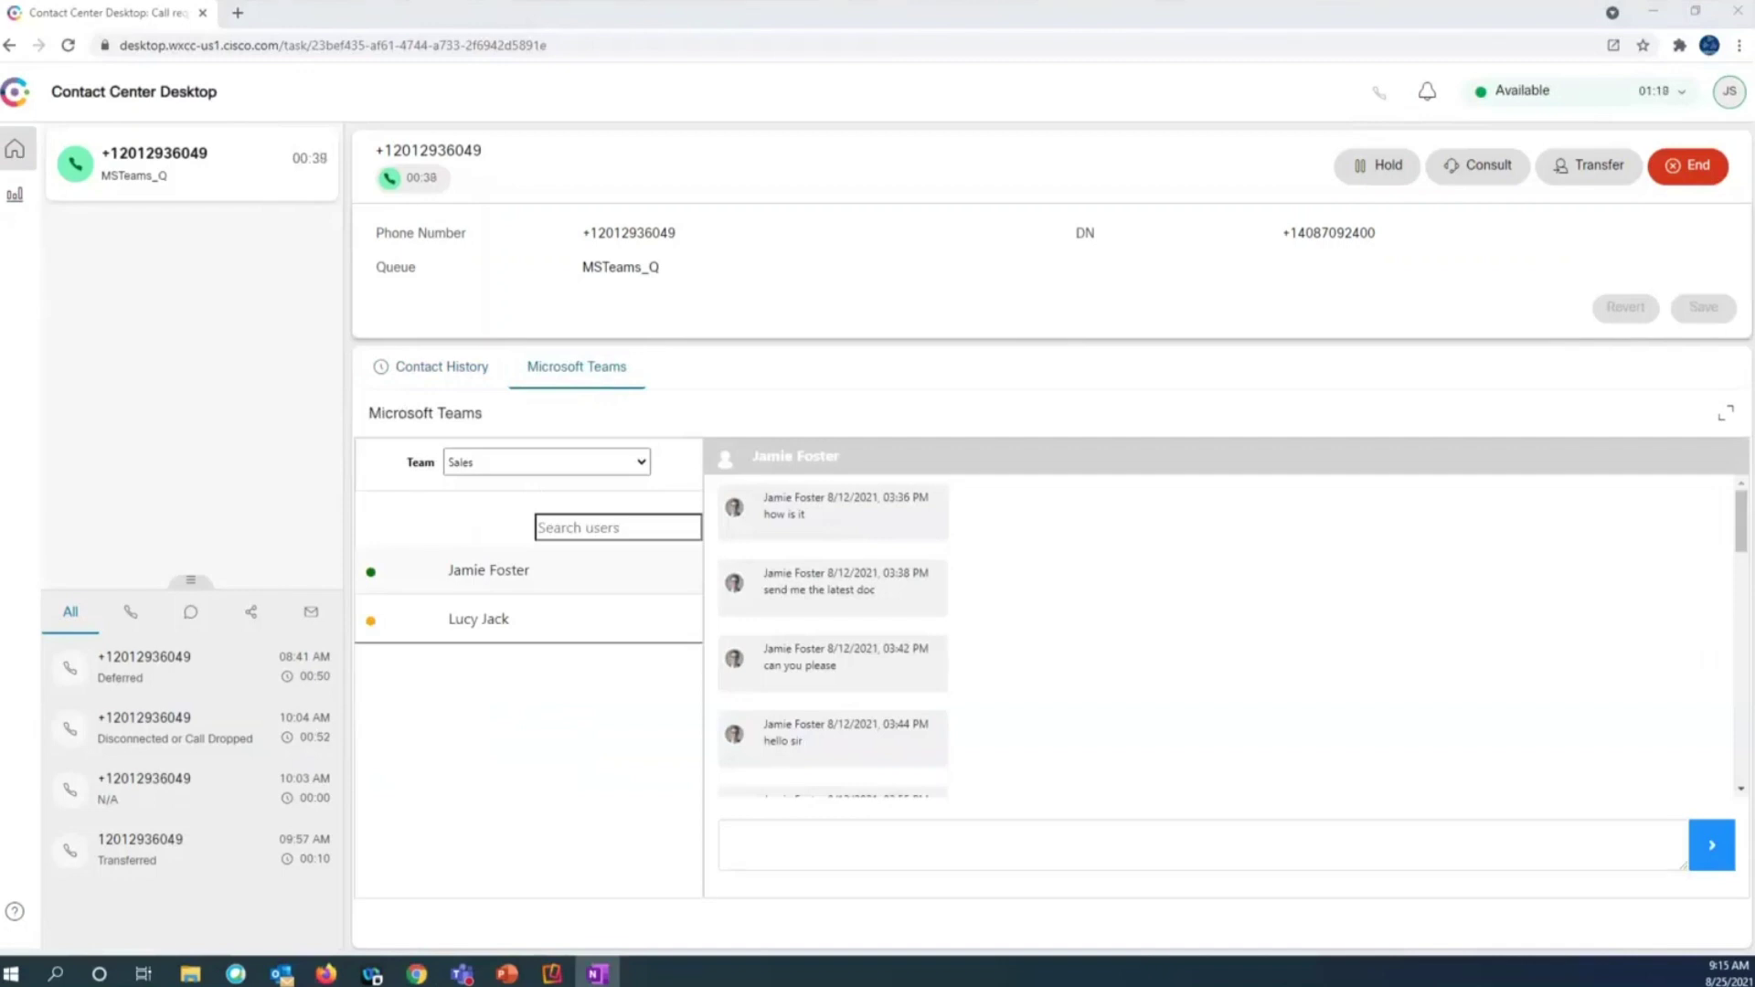
scroll(903, 674, "down", 5)
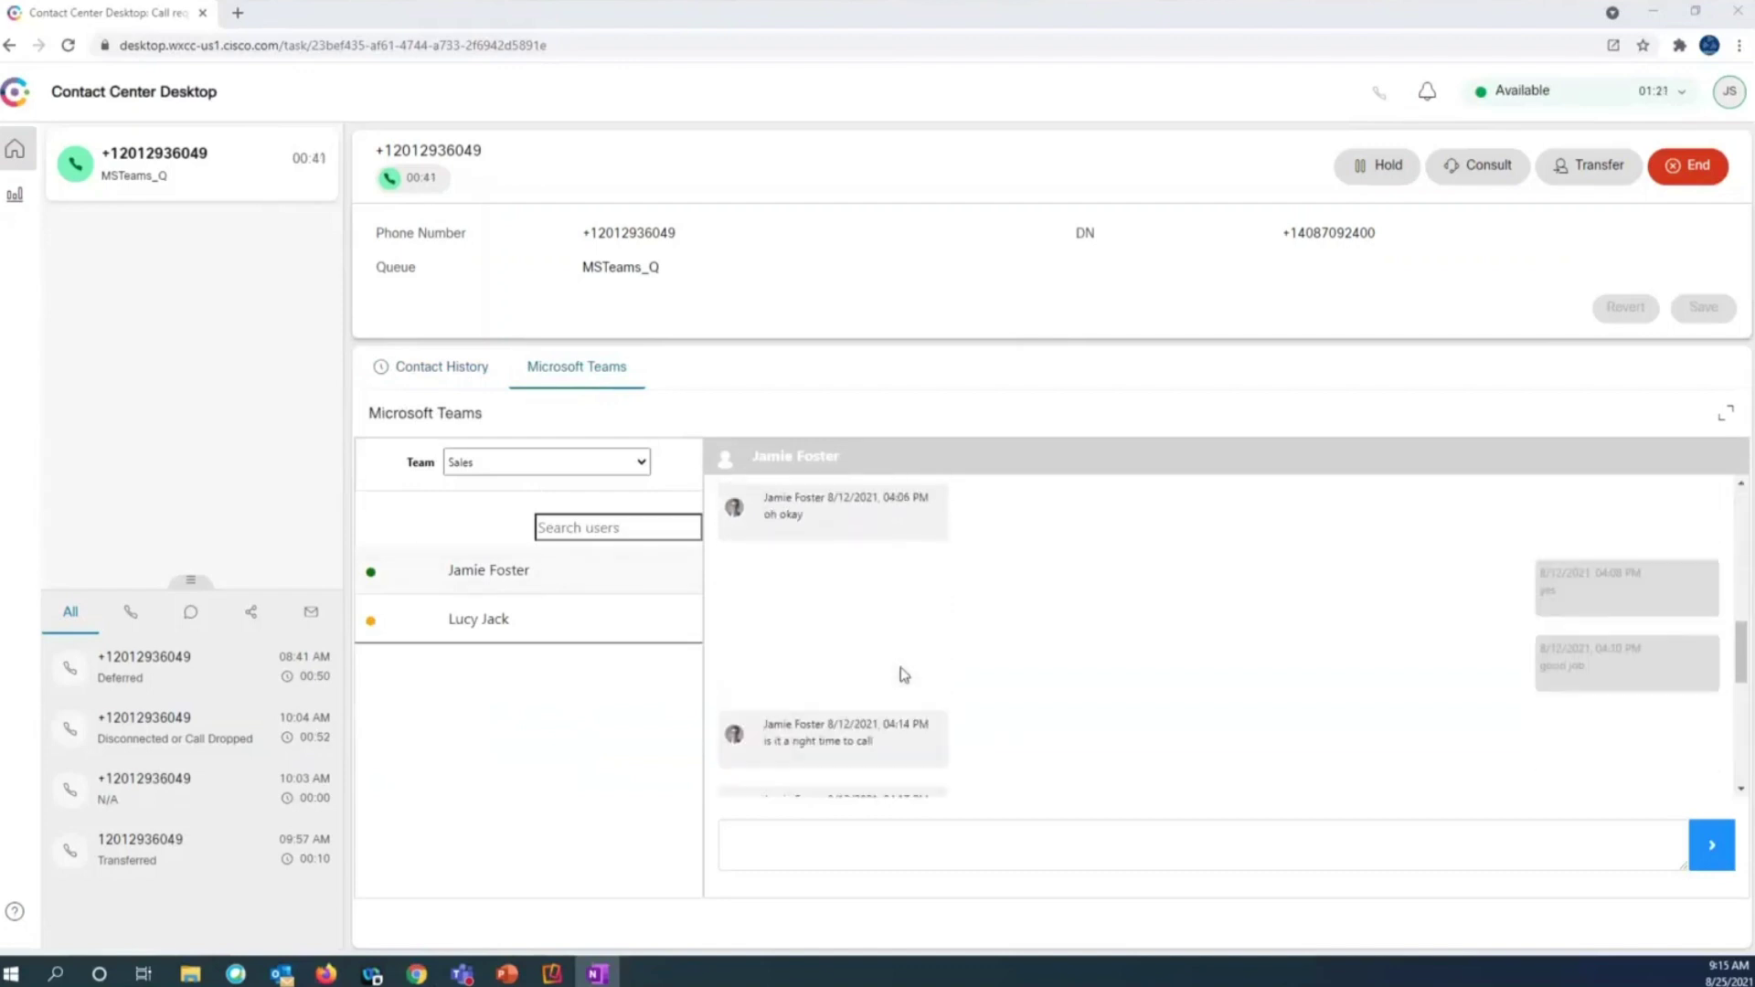
Finish reading the first Sales user's chat, and set that user's status to Do not disturb in their Microsoft Teams window.
scroll(900, 674, "down", 5)
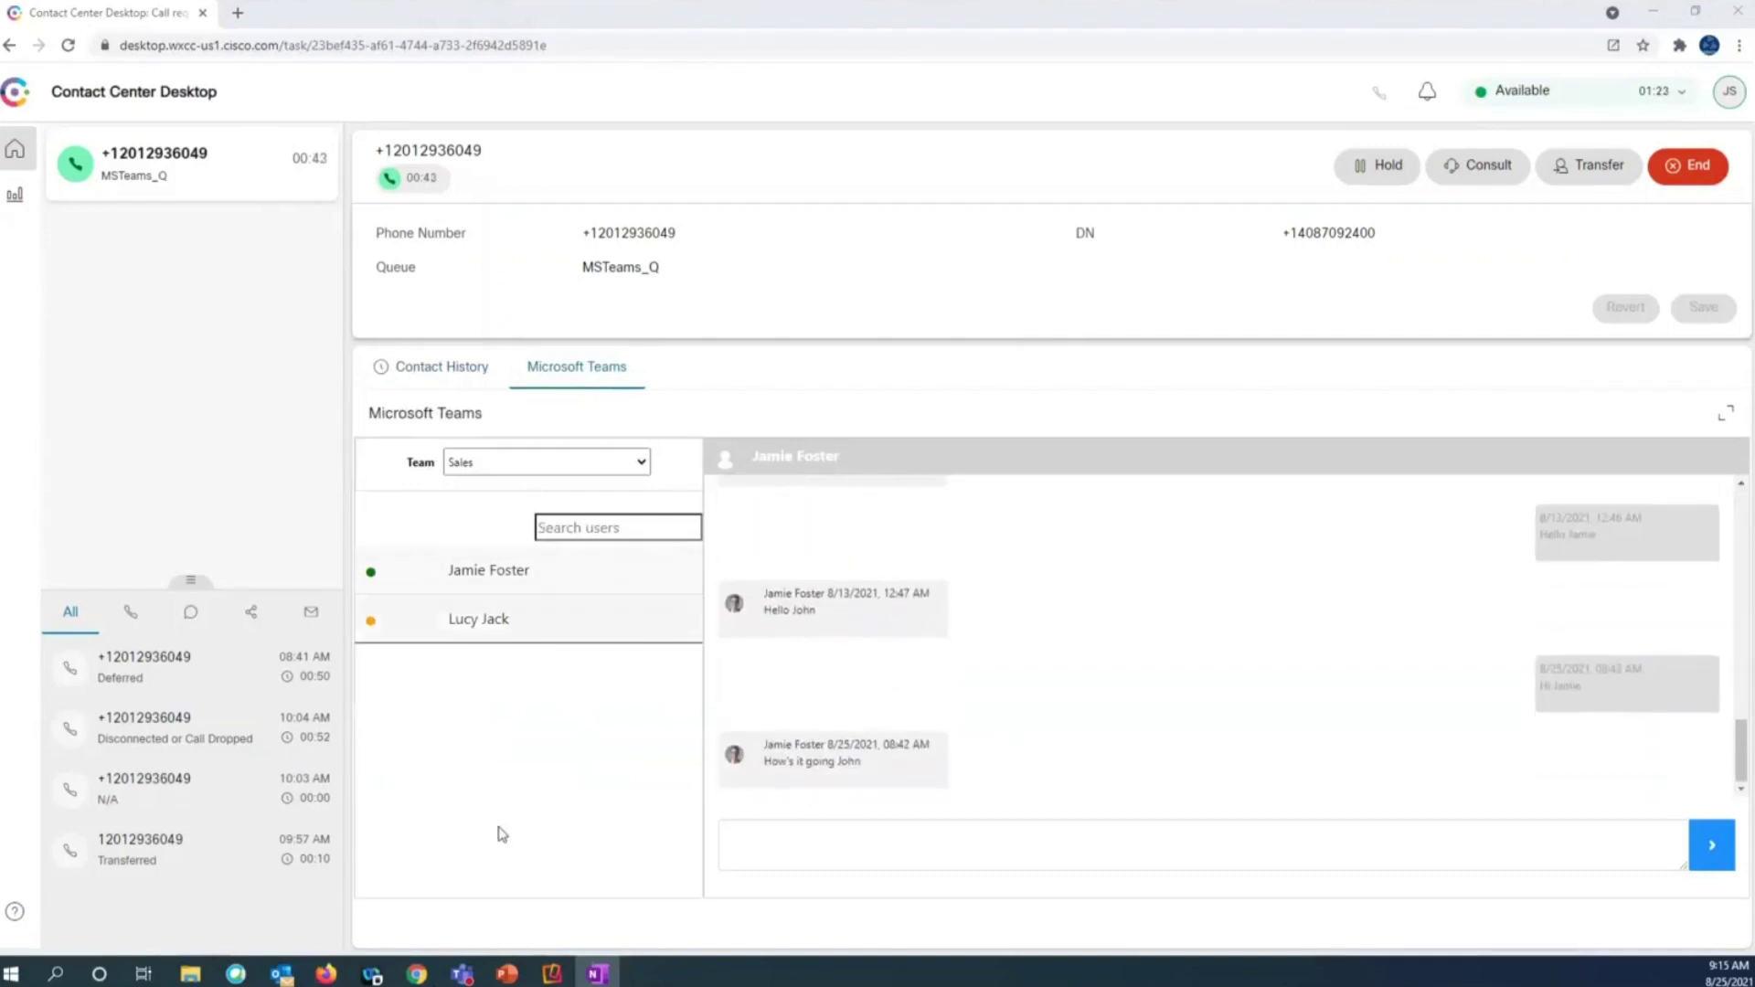
mouse_move(329, 974)
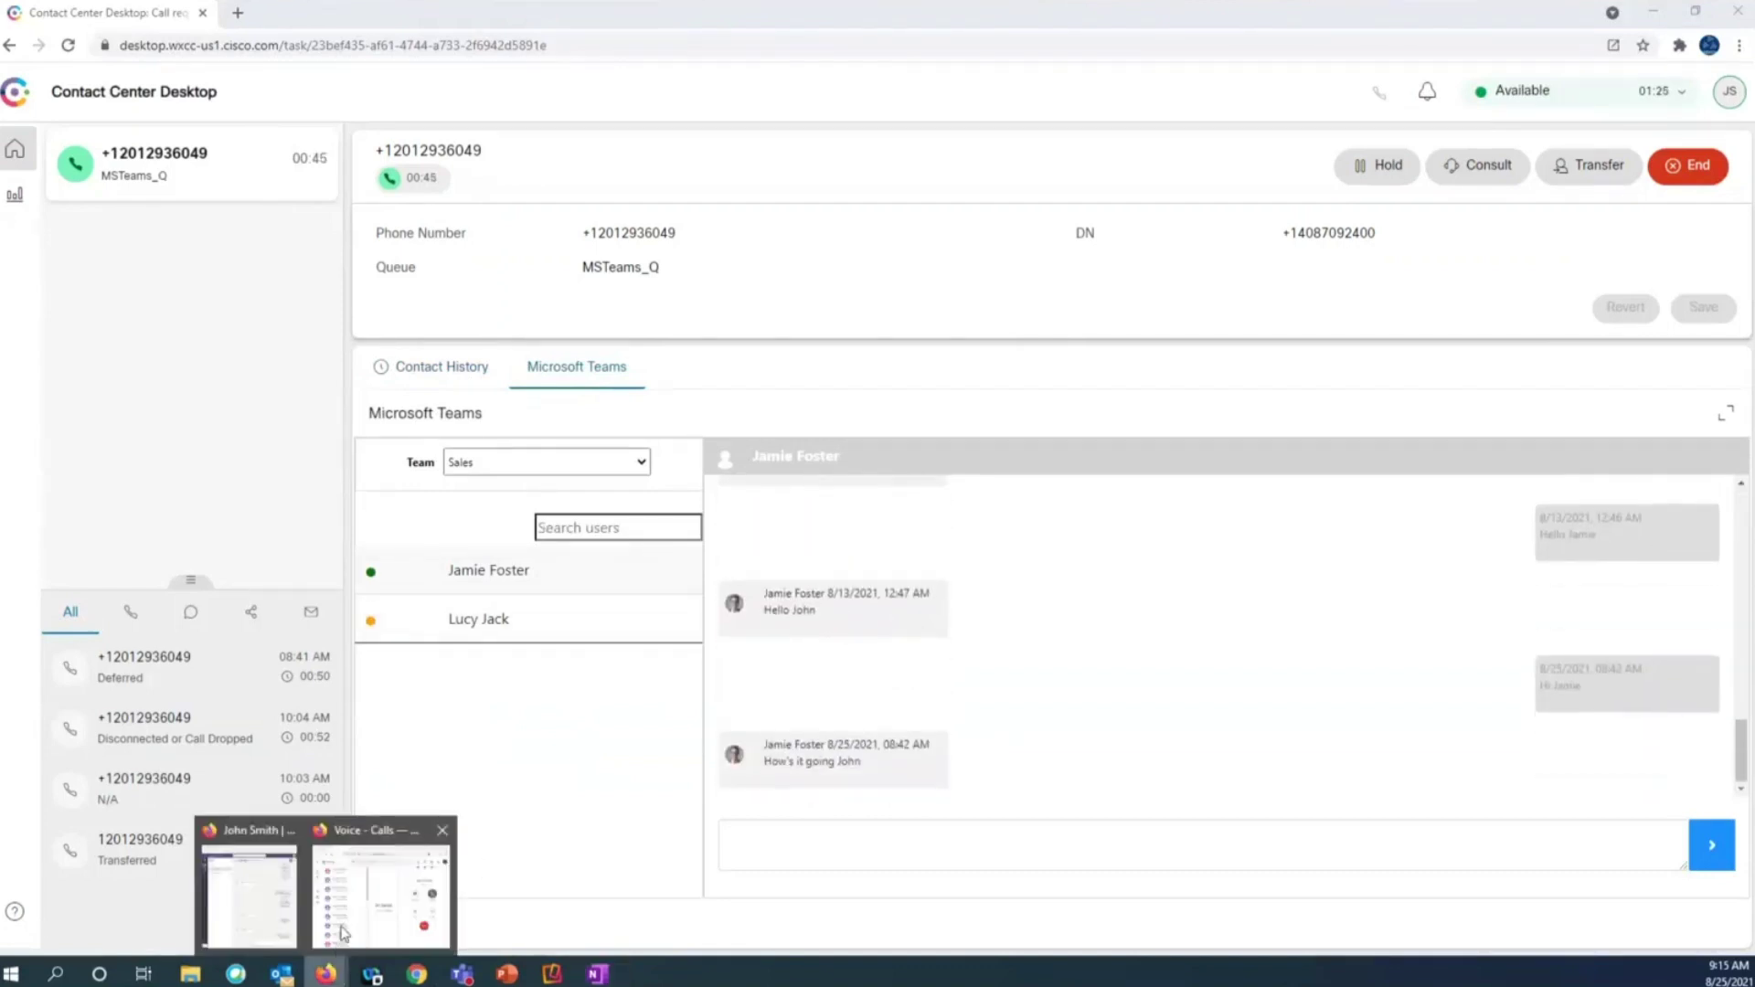
left_click(249, 896)
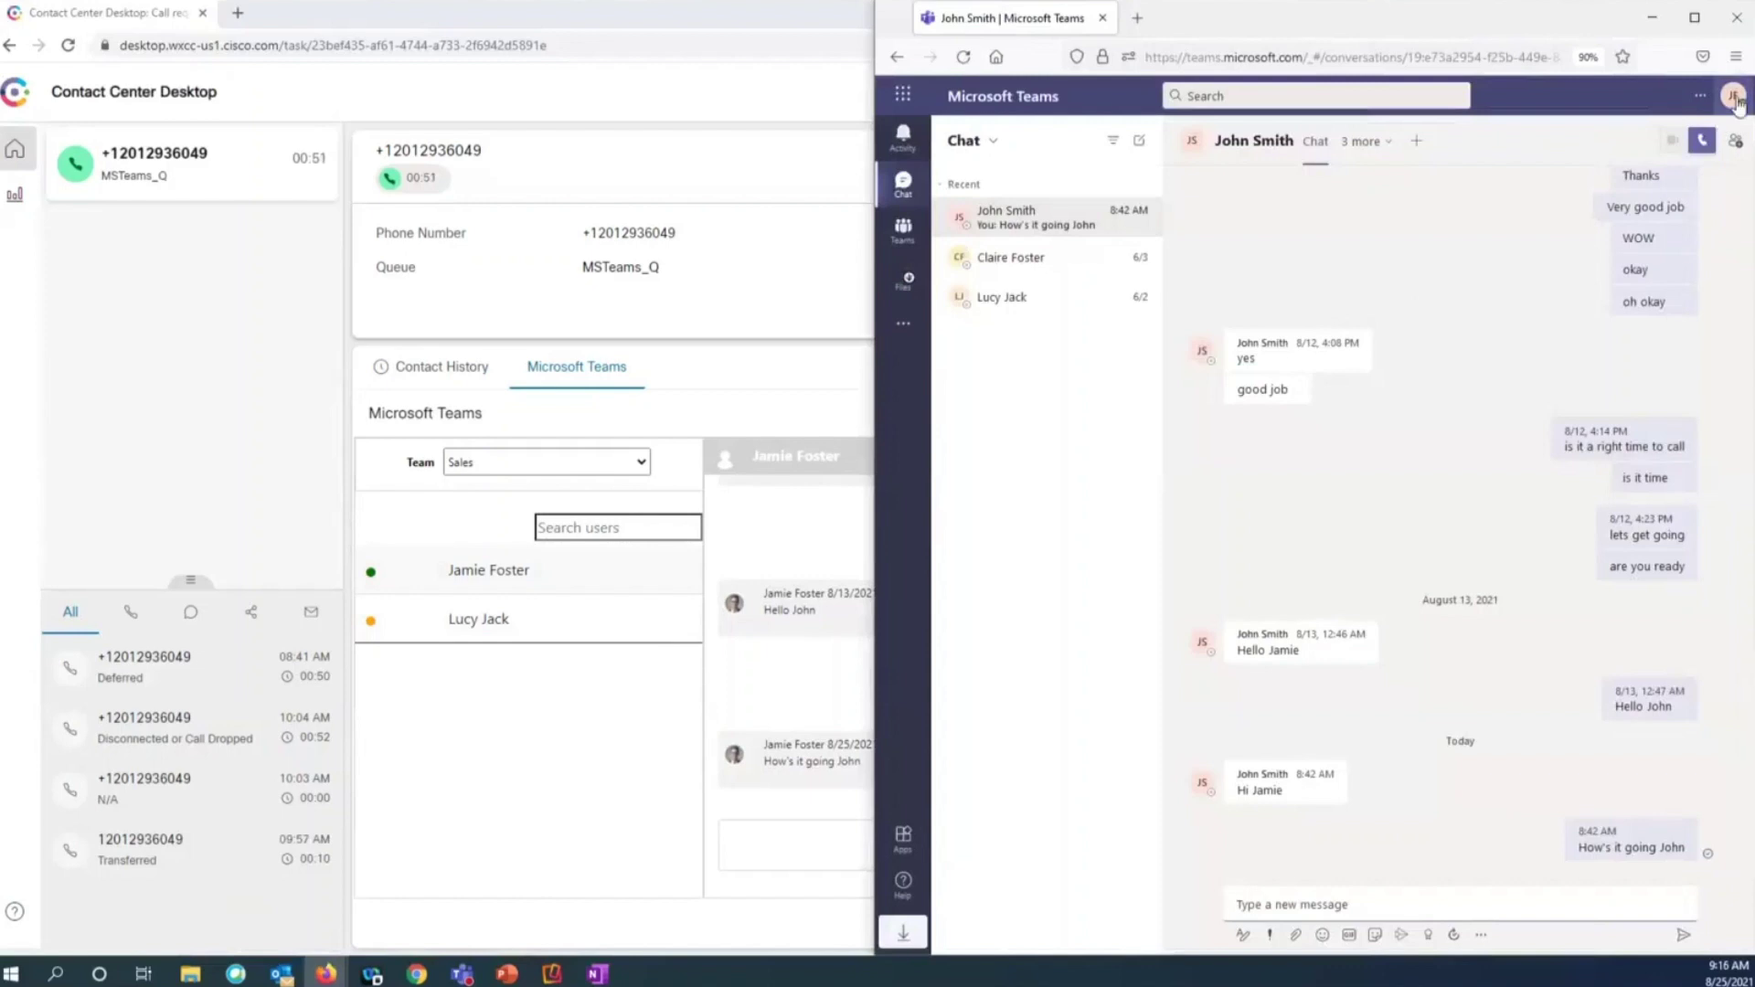
left_click(1735, 98)
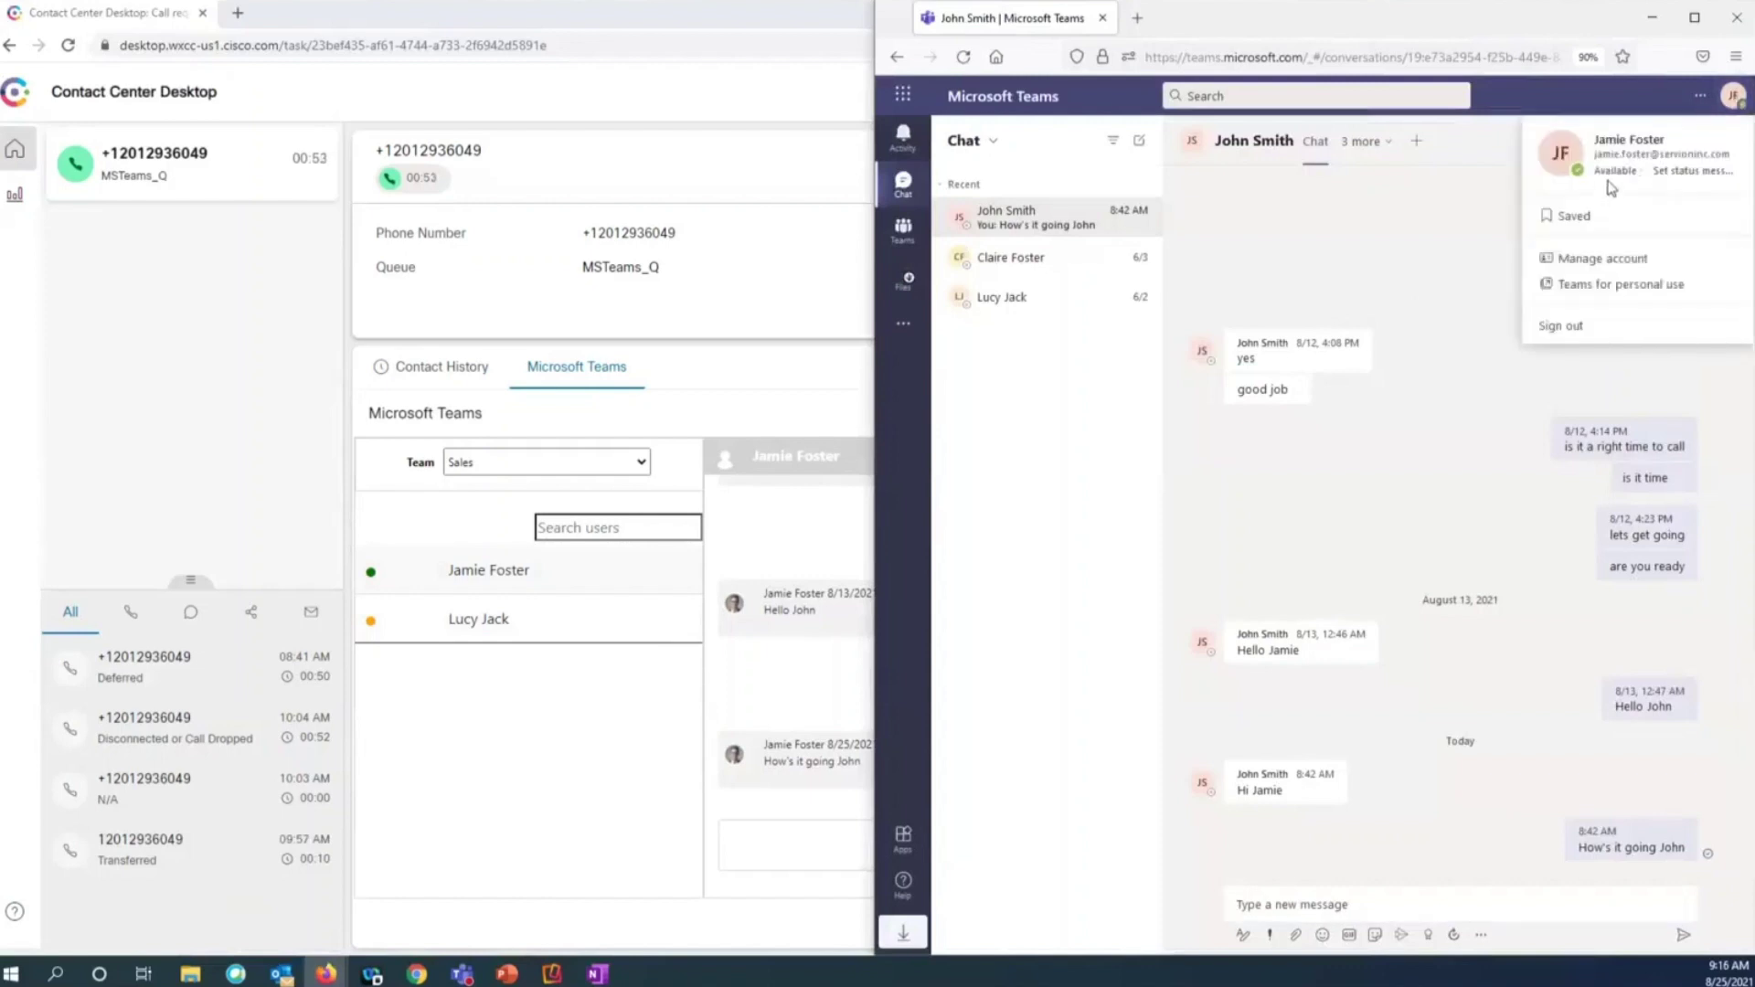
left_click(1608, 181)
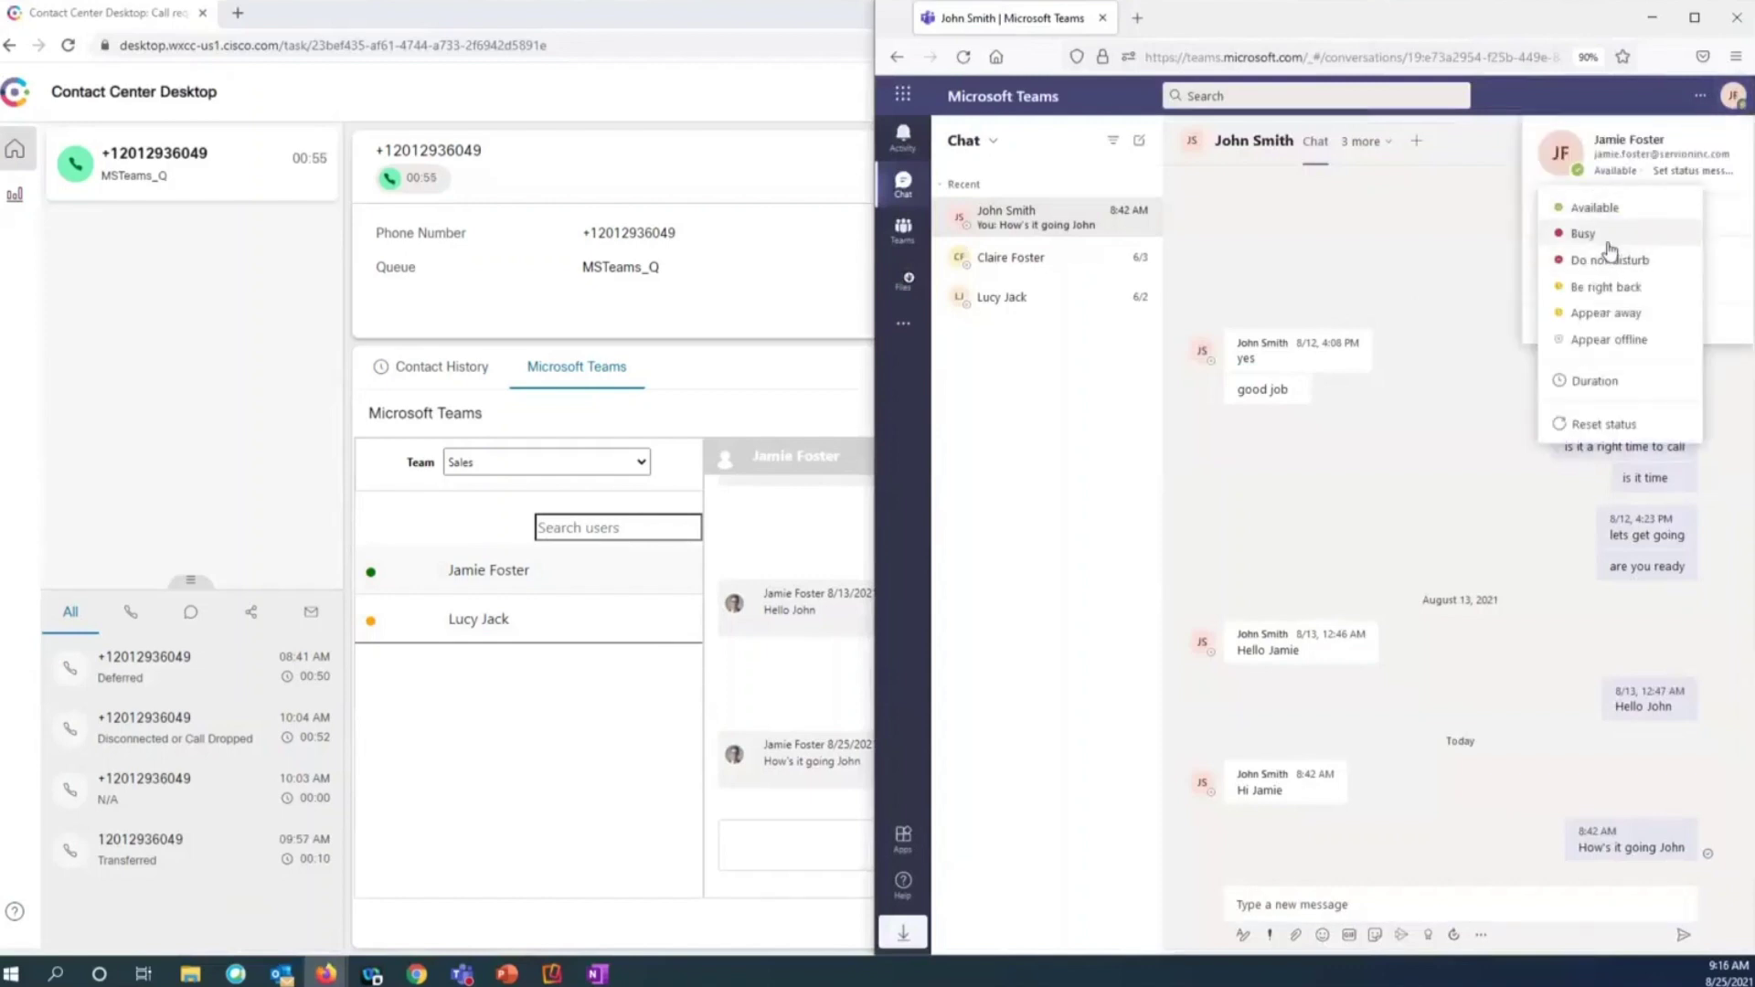
left_click(1604, 261)
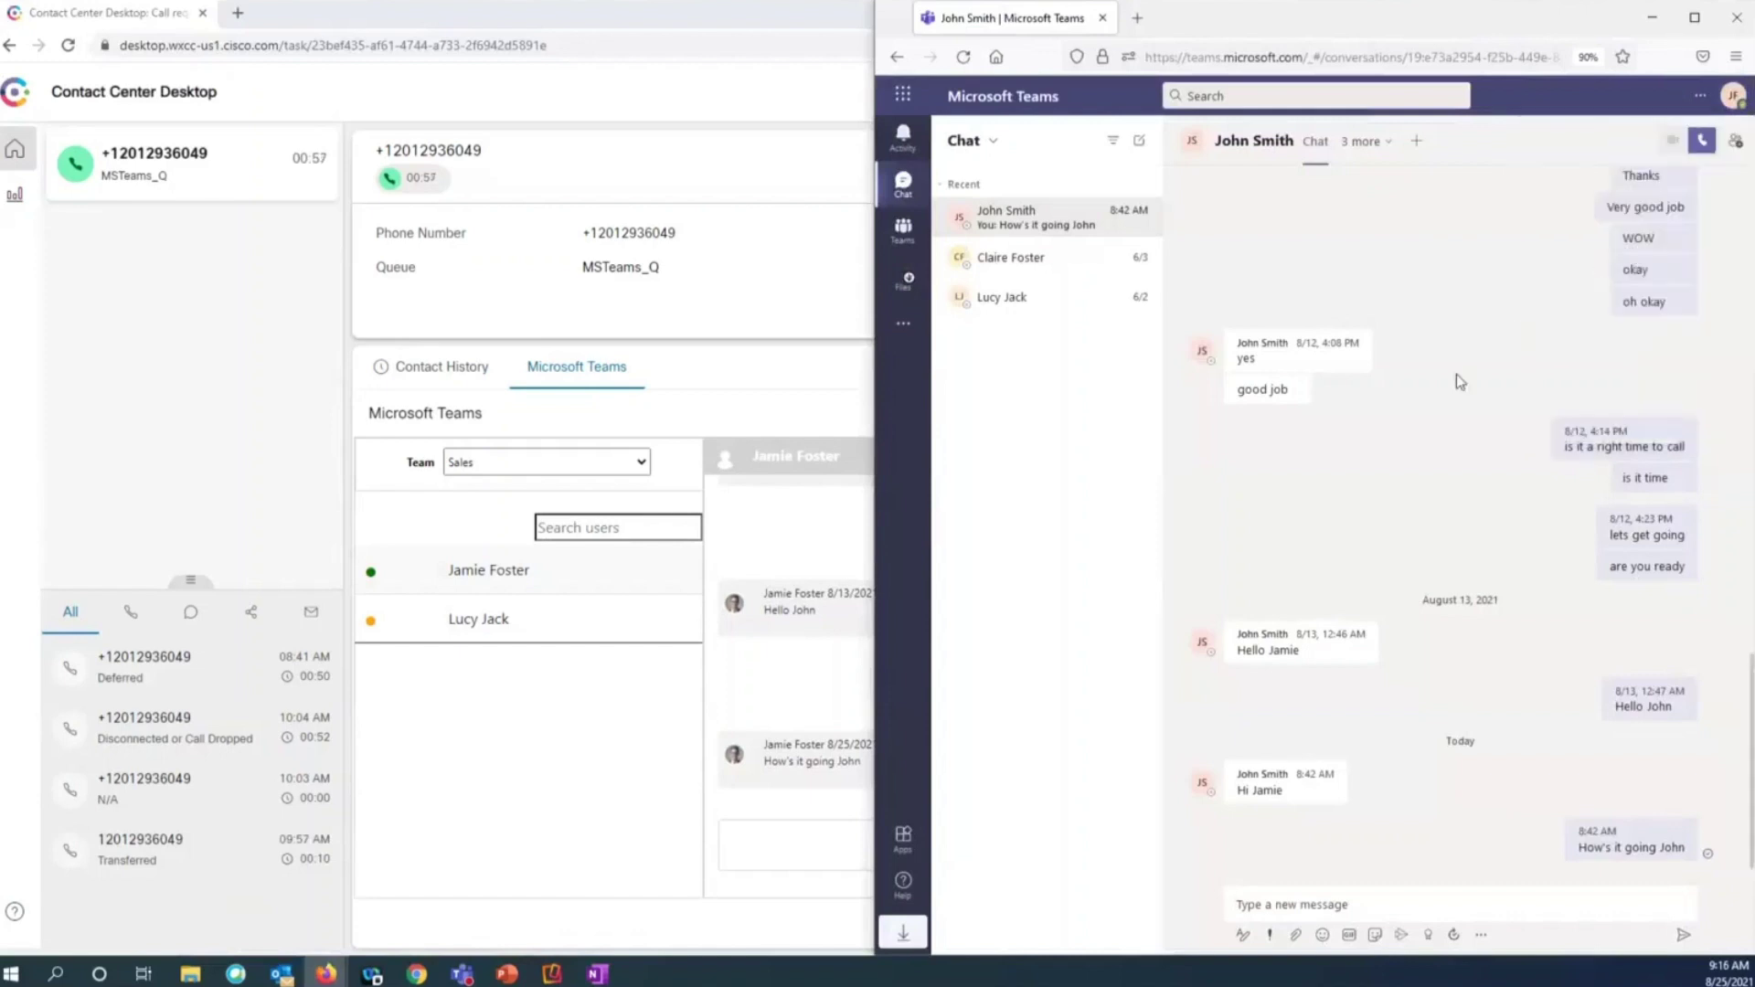
Return to Contact Center Desktop and send the first Sales user a short "Hi" greeting with their first name.
left_click(574, 812)
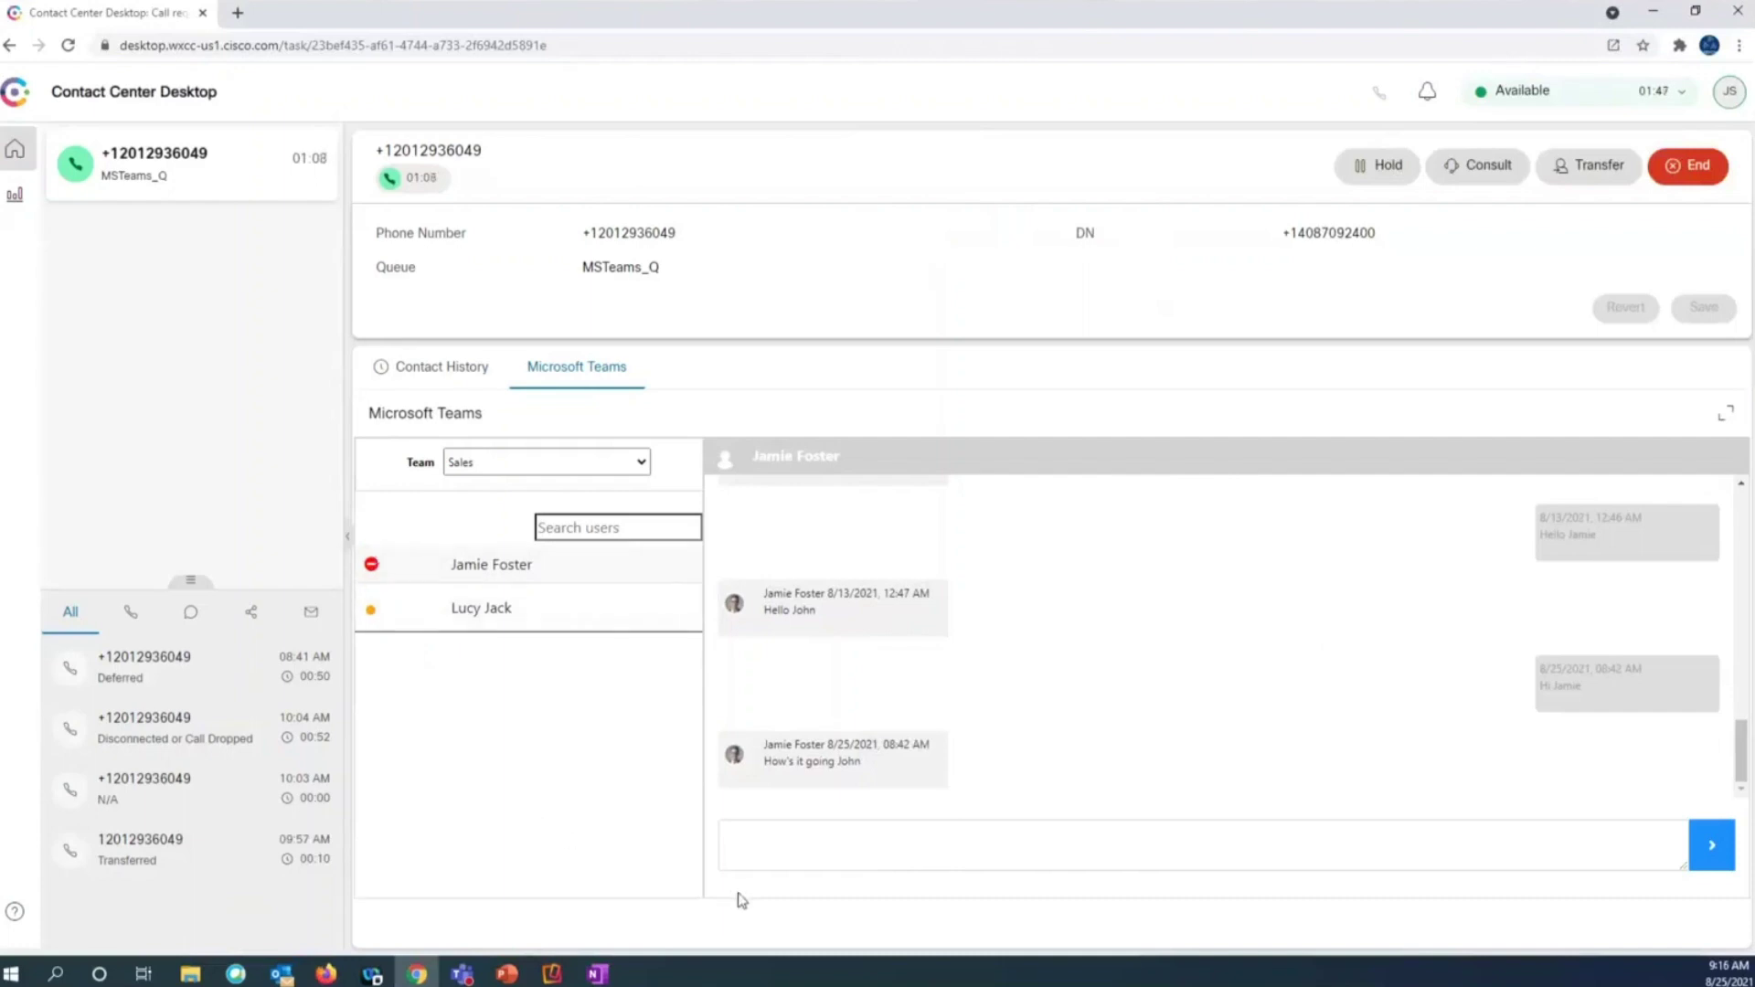
left_click(809, 855)
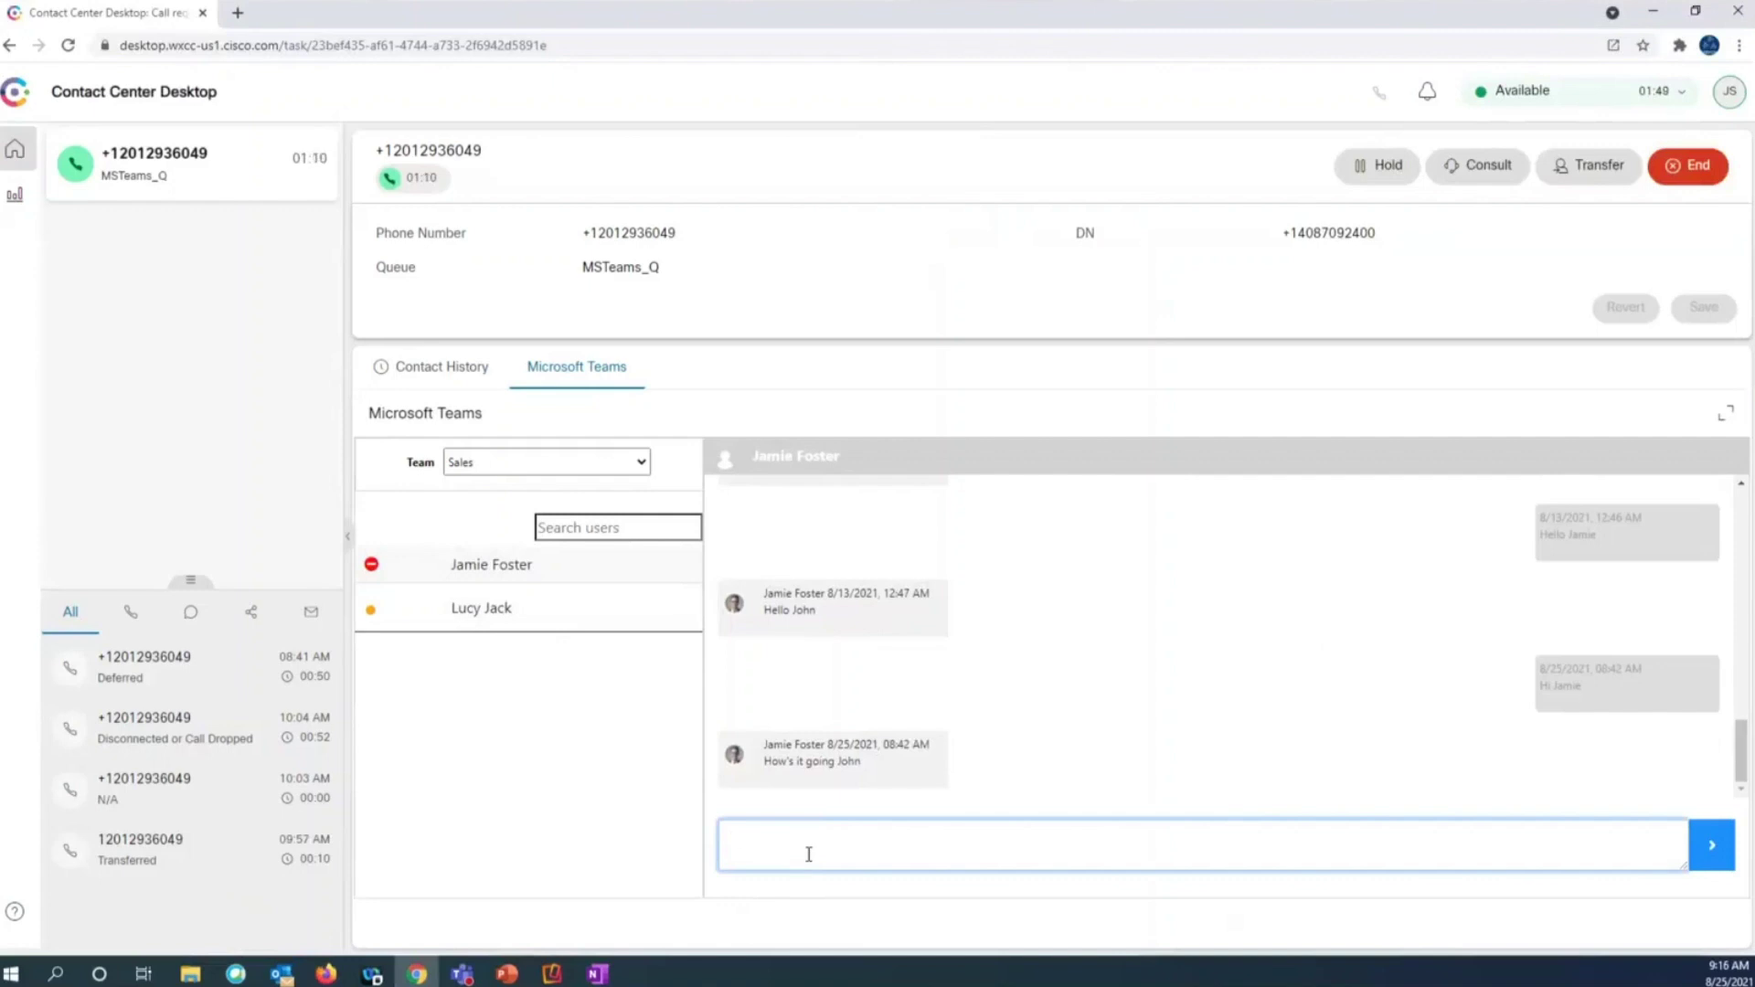
type("Hi Jamie")
key("Return")
Reply with a "Hi" greeting from the Sales user's Microsoft Teams chat, and dismiss the new-message notification in Contact Center Desktop.
left_click(327, 974)
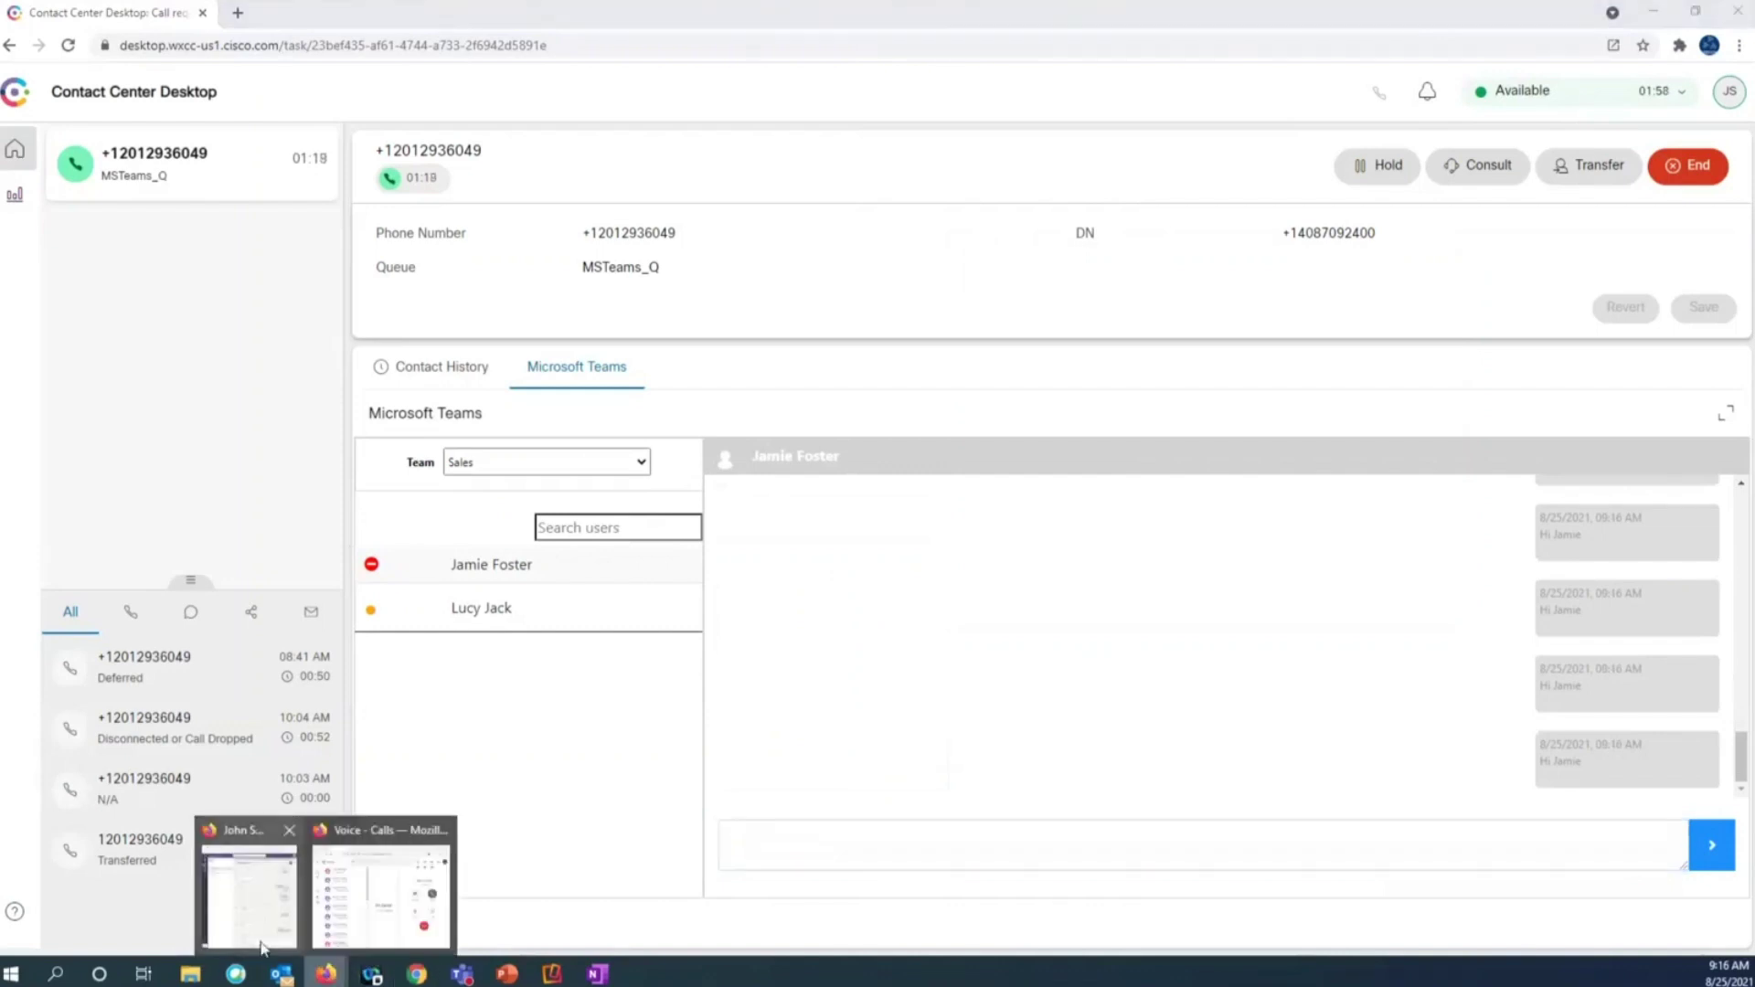
left_click(249, 896)
left_click(1288, 898)
type("Hi ")
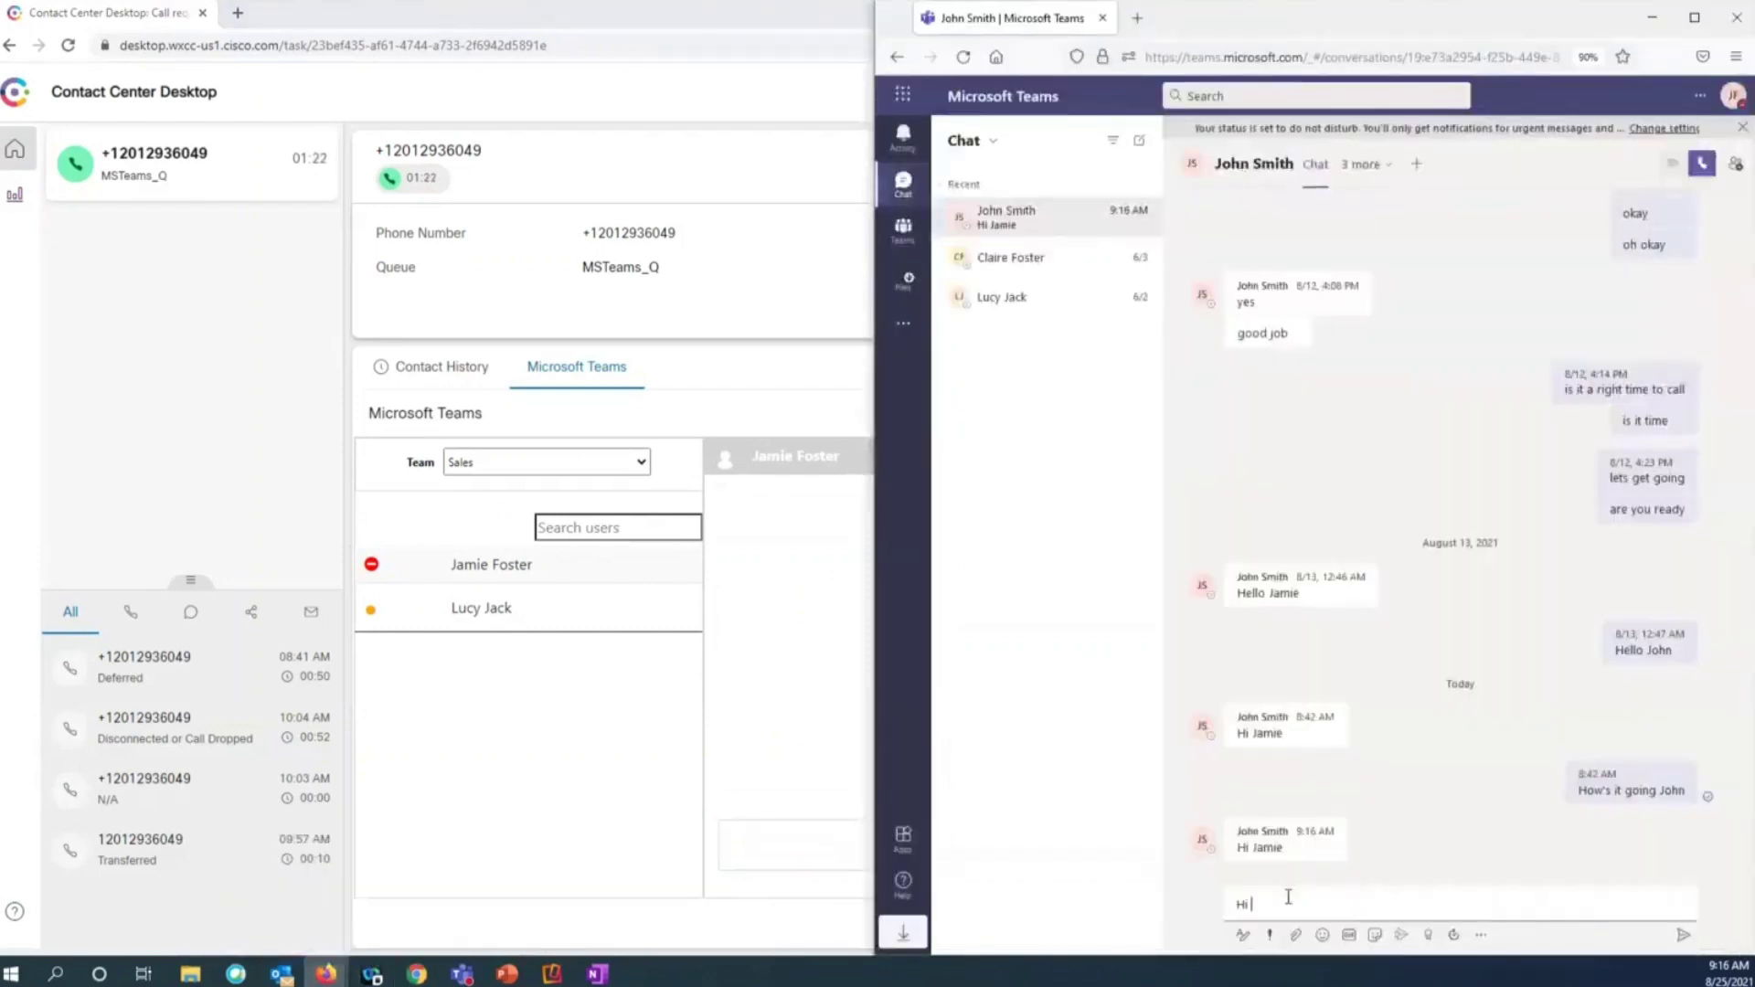
type("John")
key("Return")
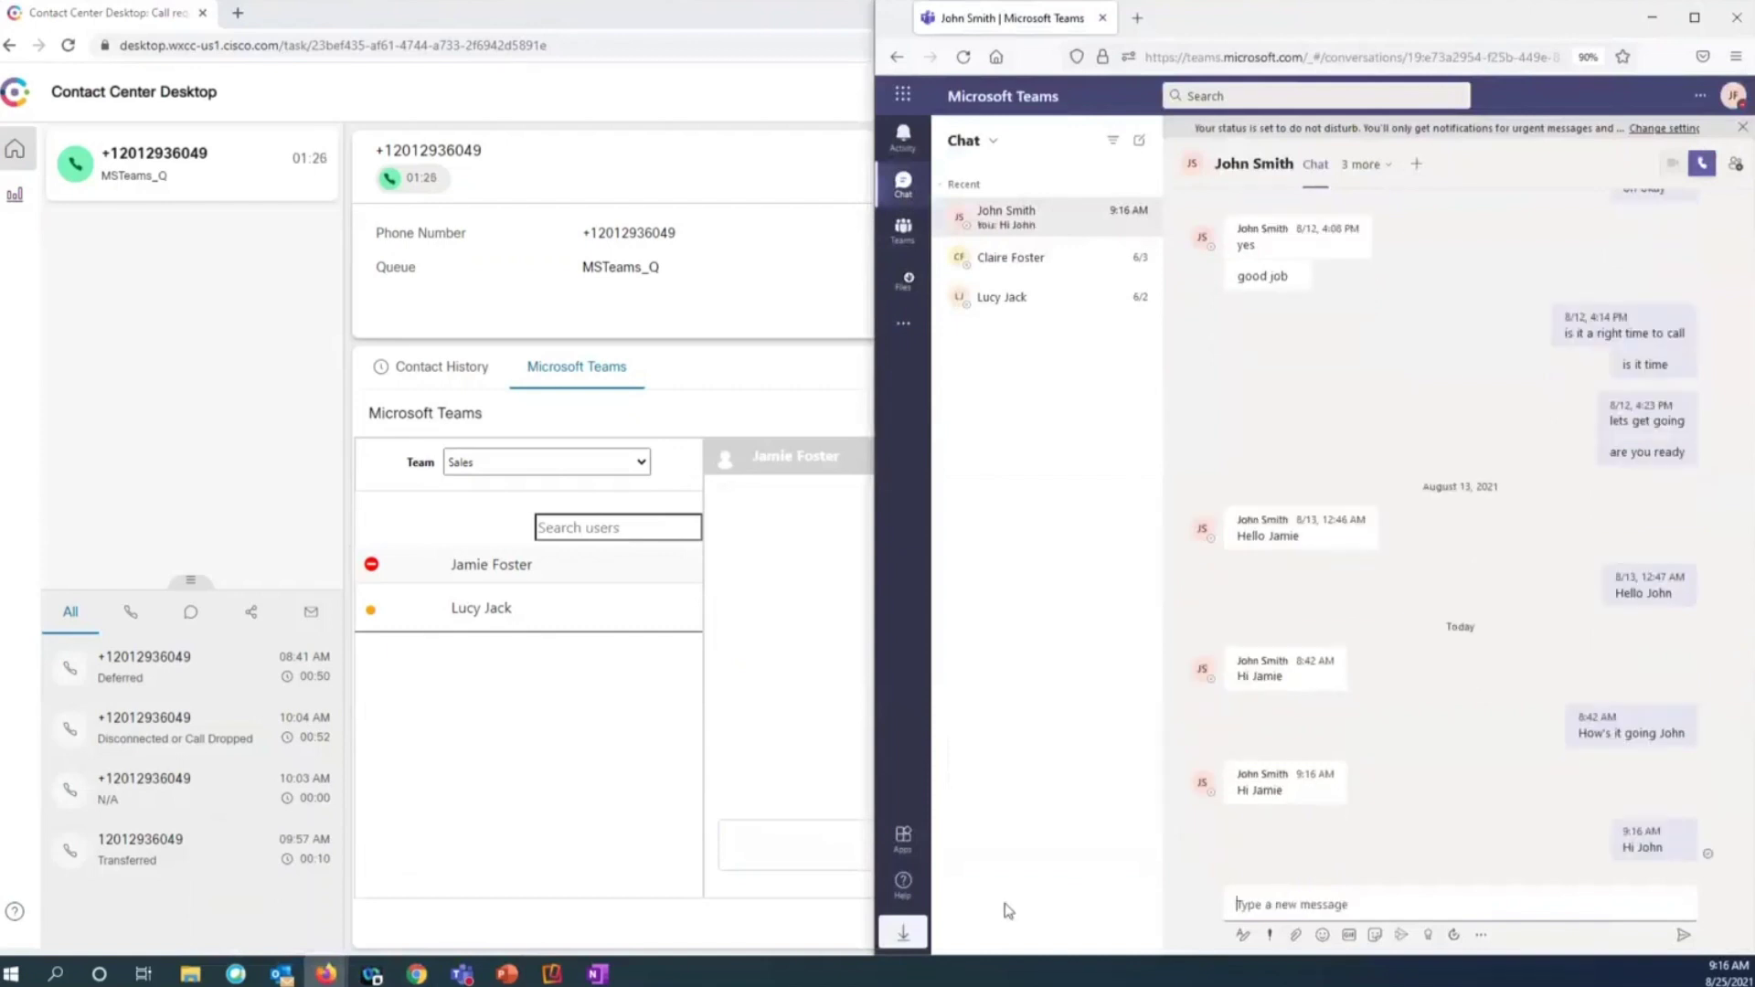
left_click(575, 771)
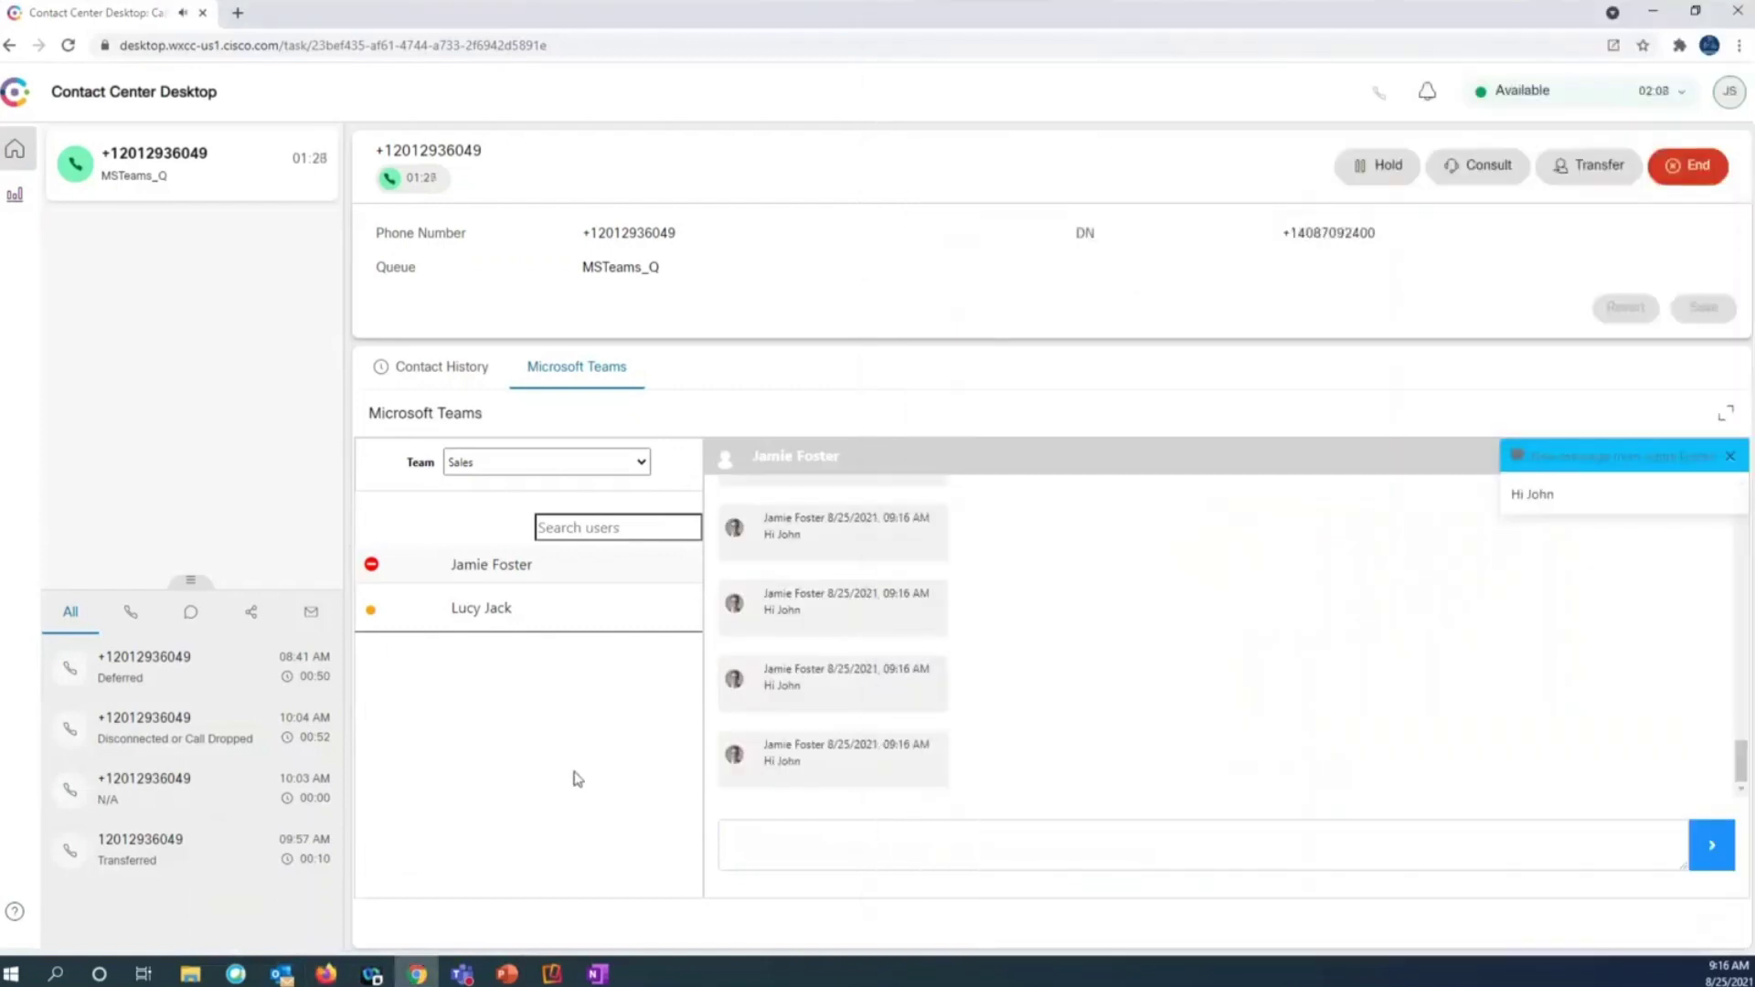
left_click(1730, 456)
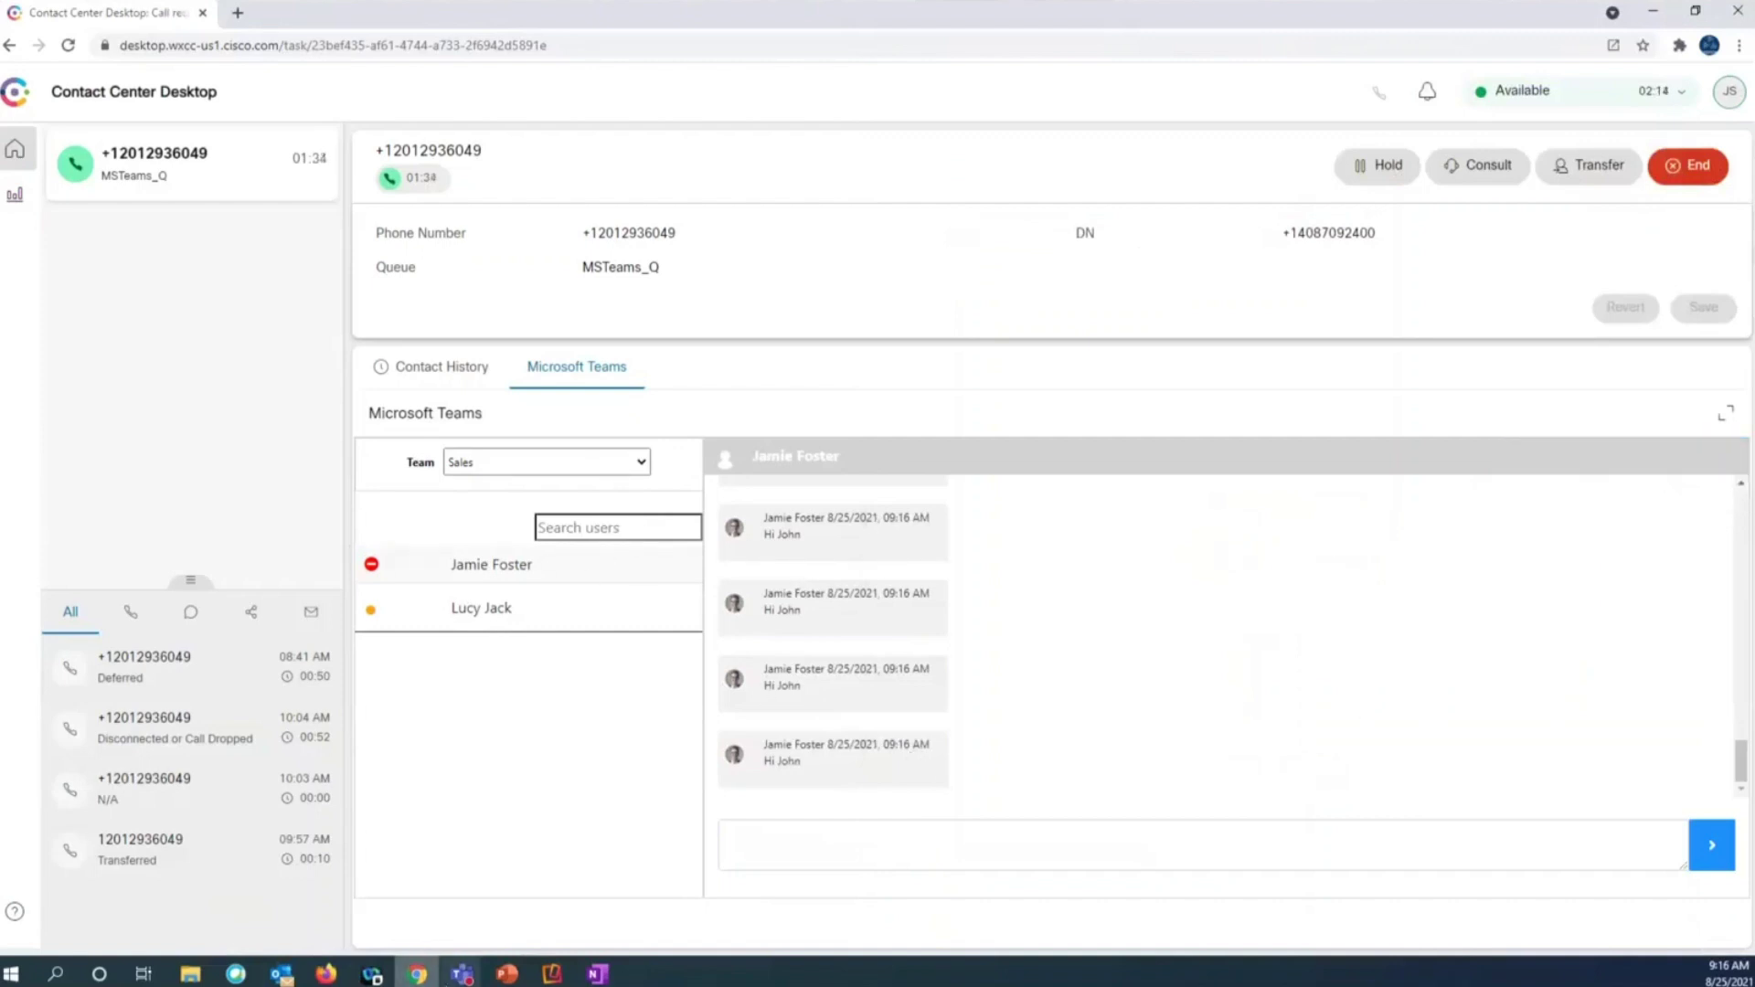
Set the first Sales user's Microsoft Teams status to Available and return to the Microsoft Teams widget in Contact Center Desktop.
mouse_move(461, 974)
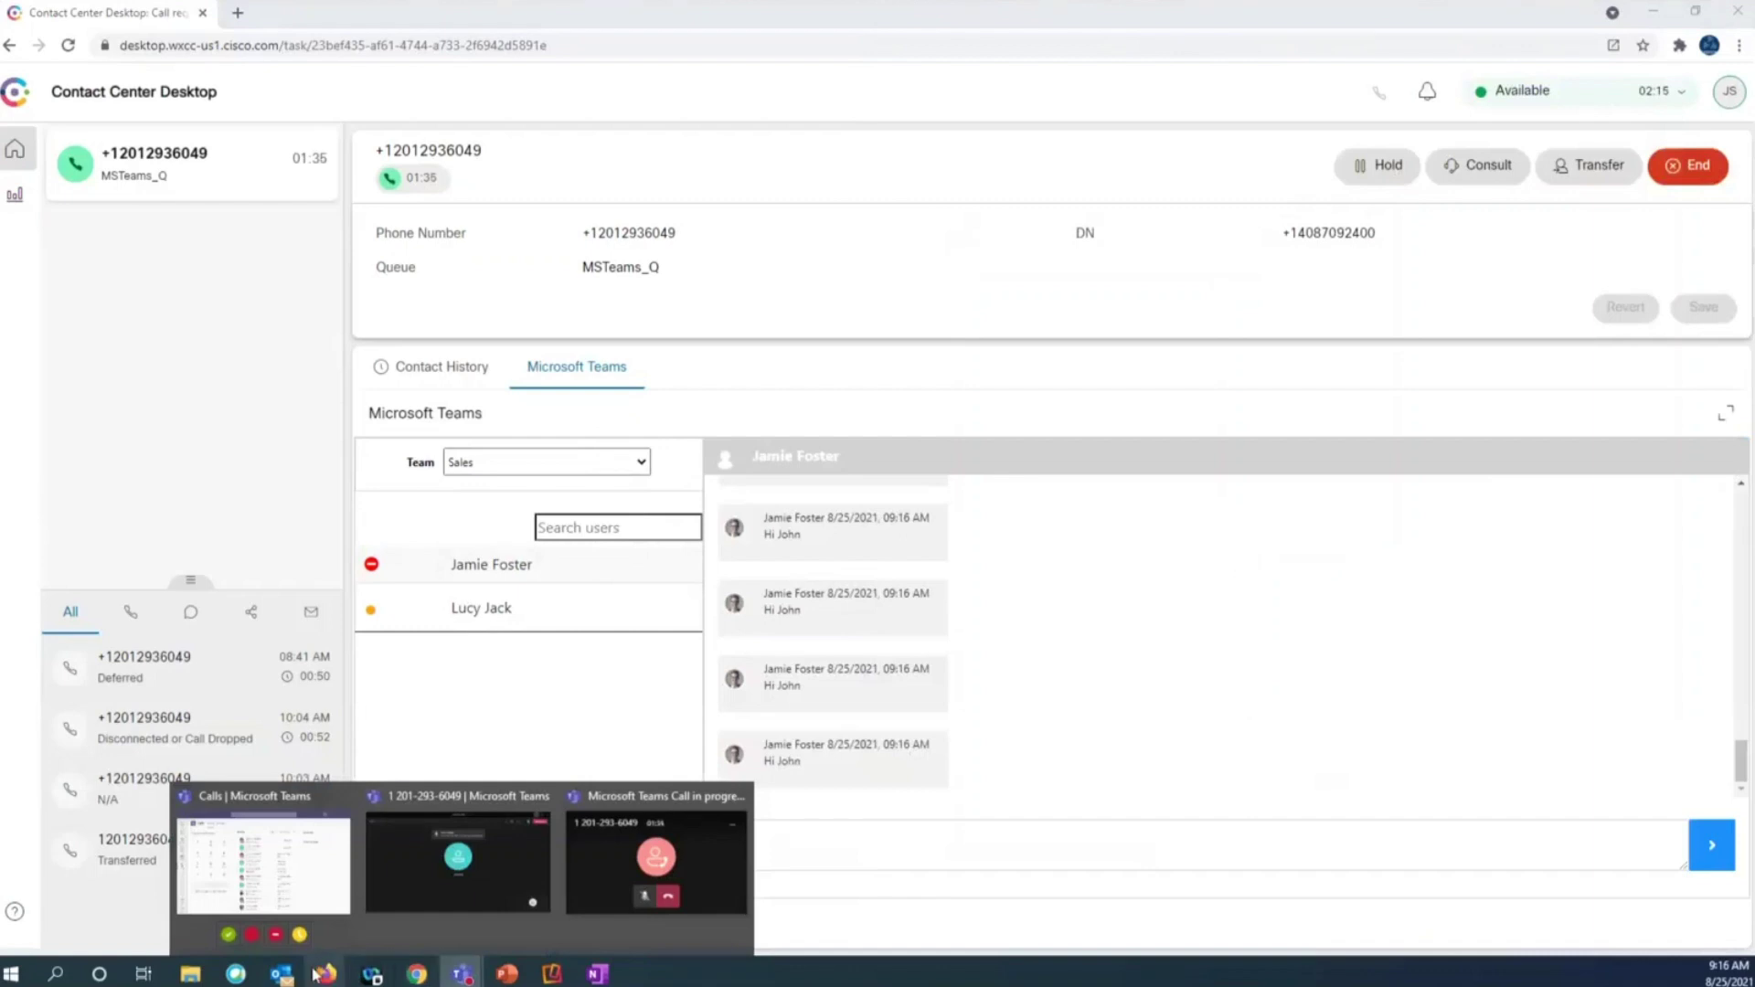
mouse_move(322, 974)
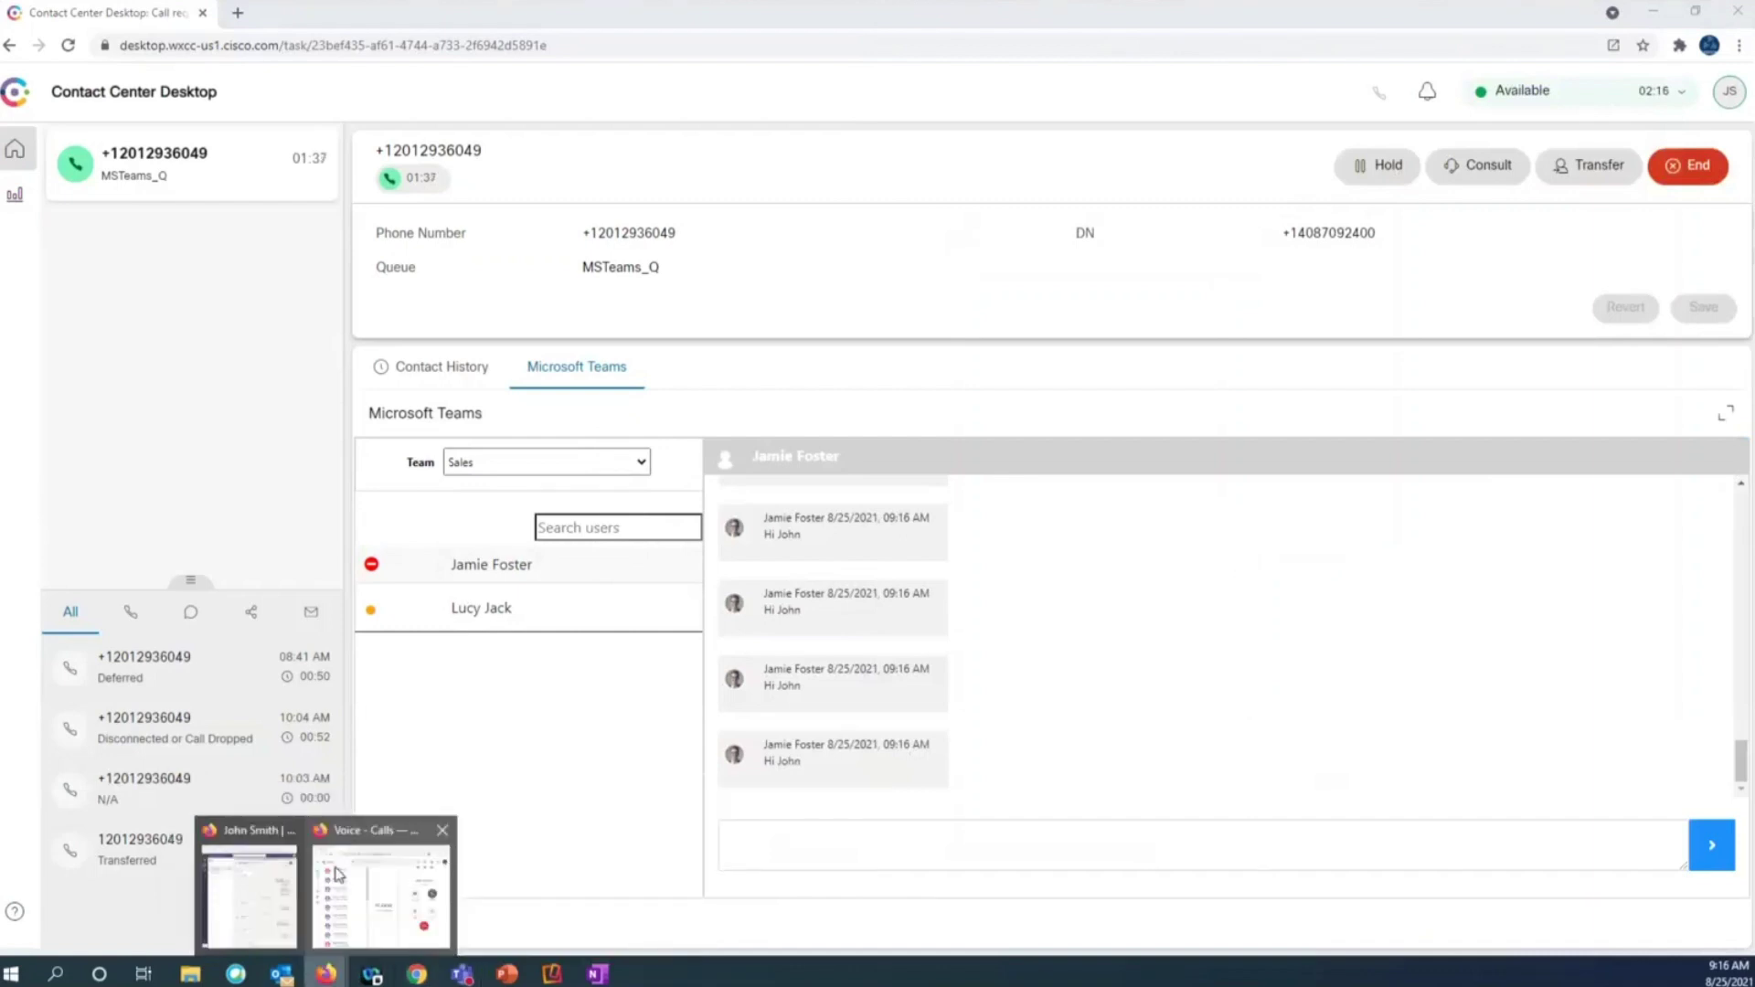
left_click(338, 875)
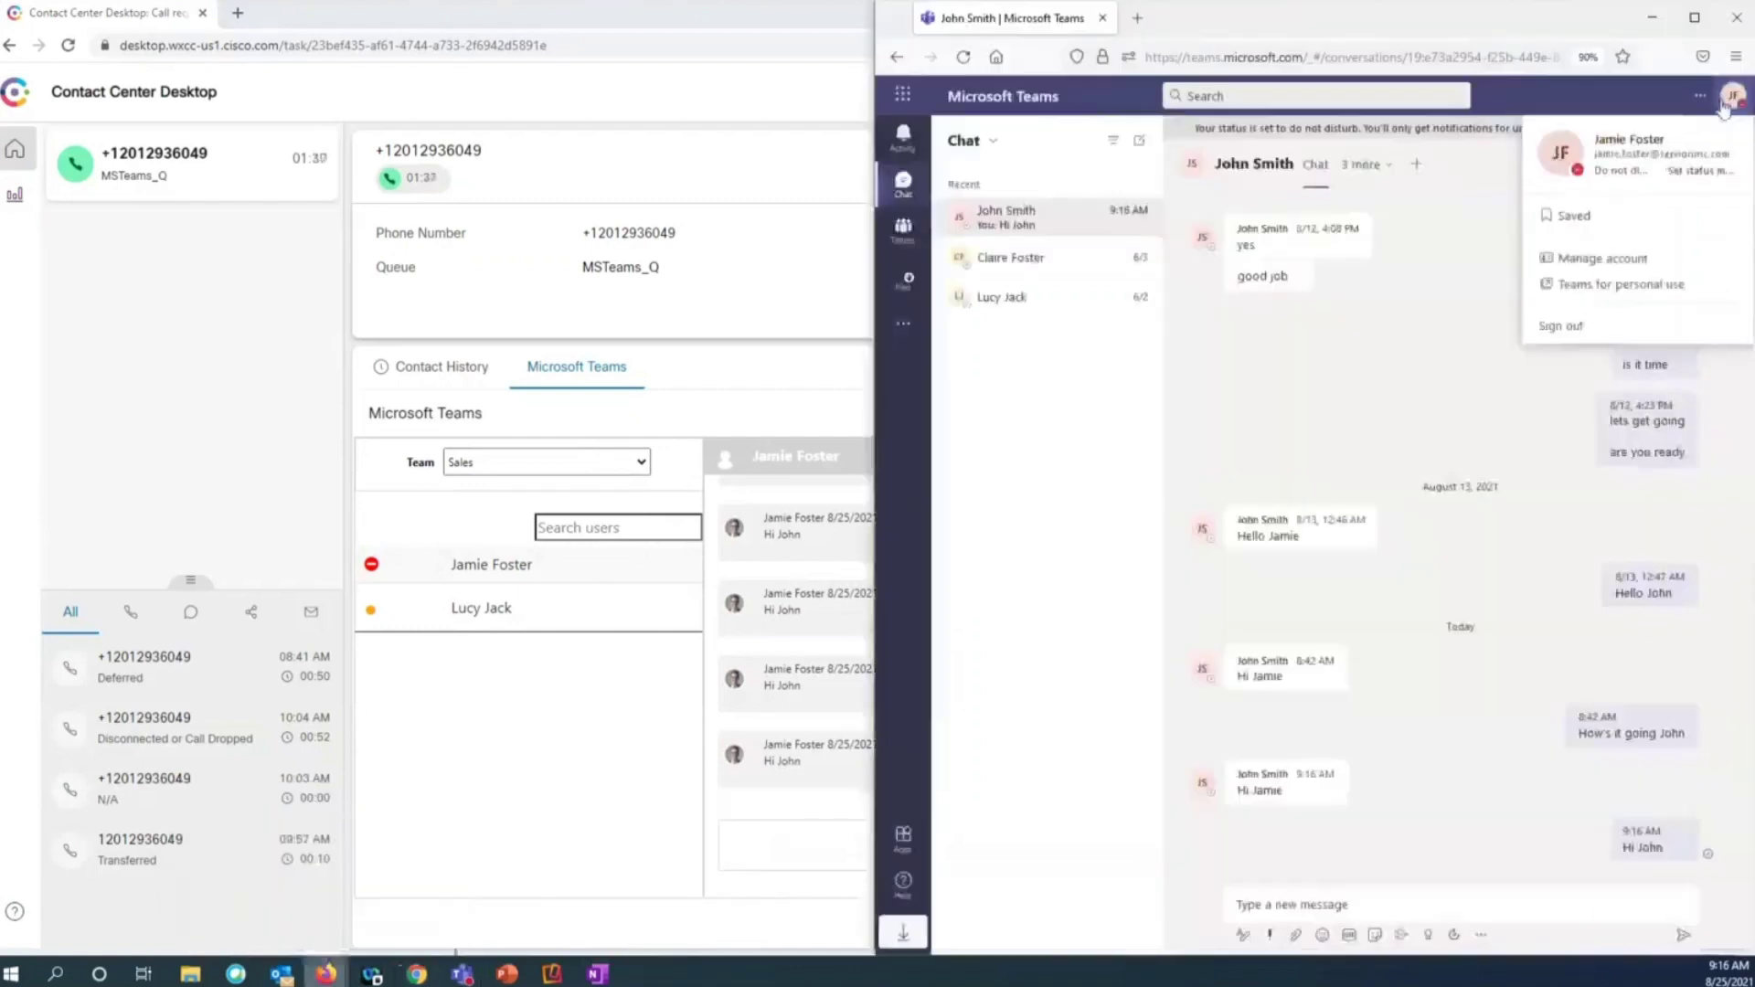
left_click(1609, 171)
left_click(1604, 209)
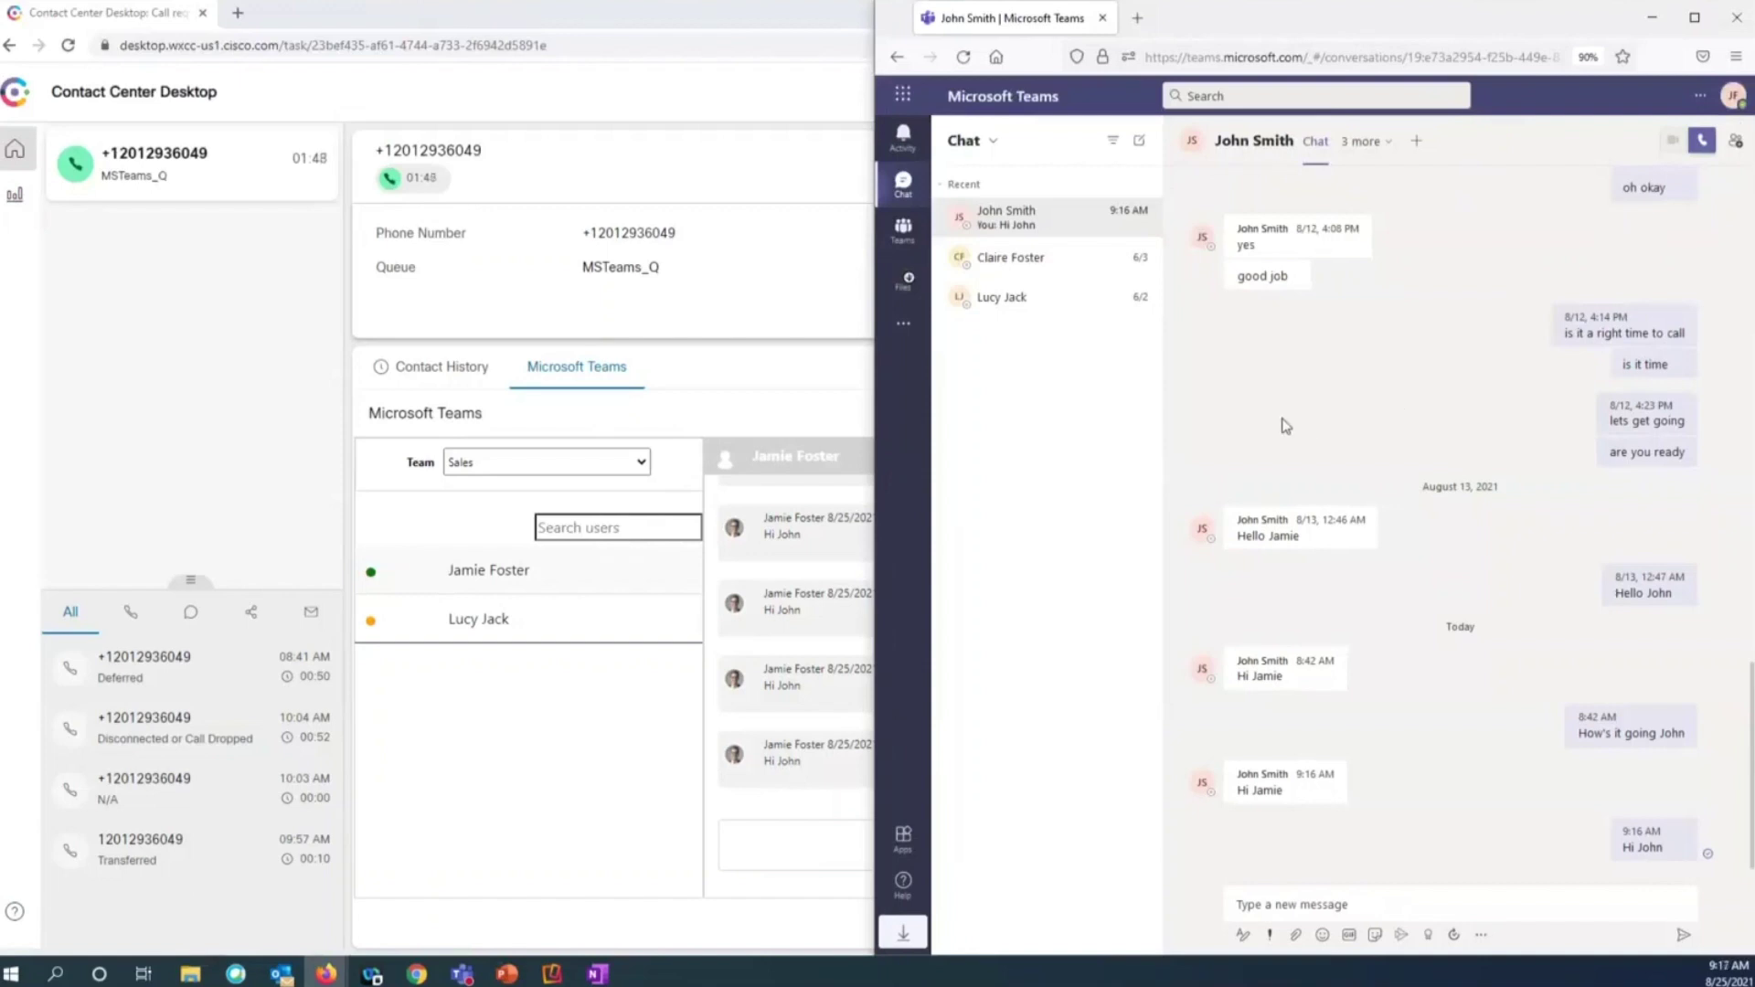
left_click(433, 374)
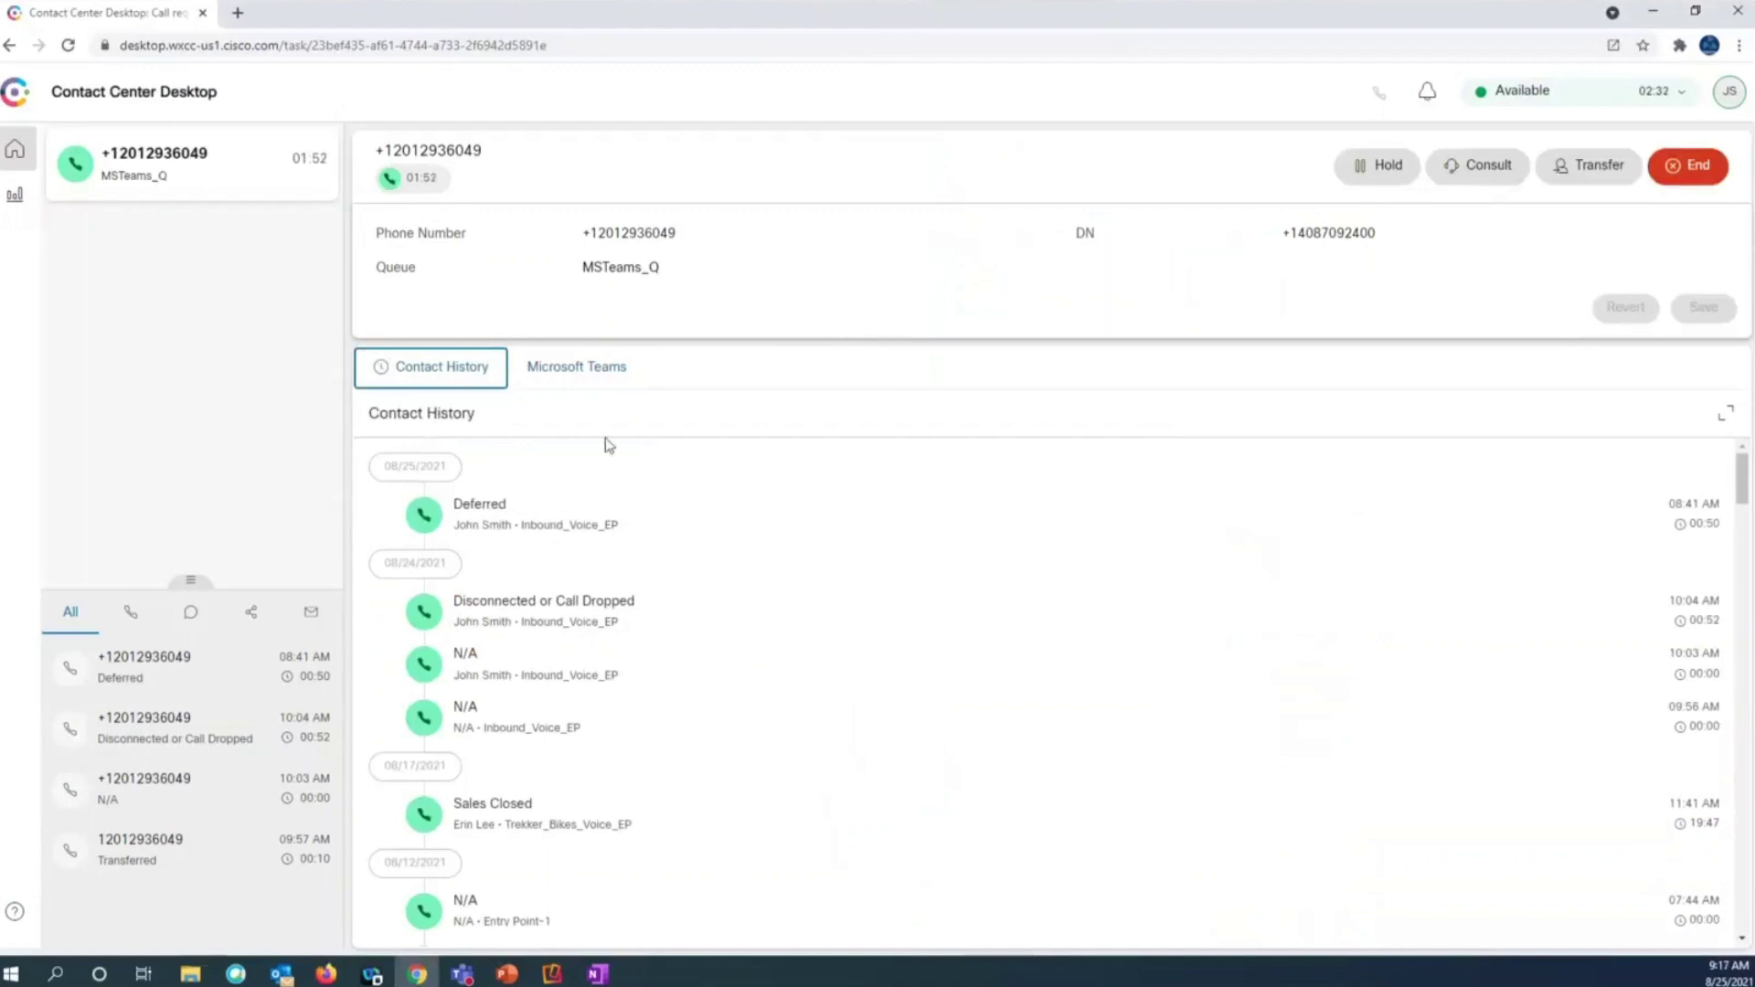
left_click(589, 375)
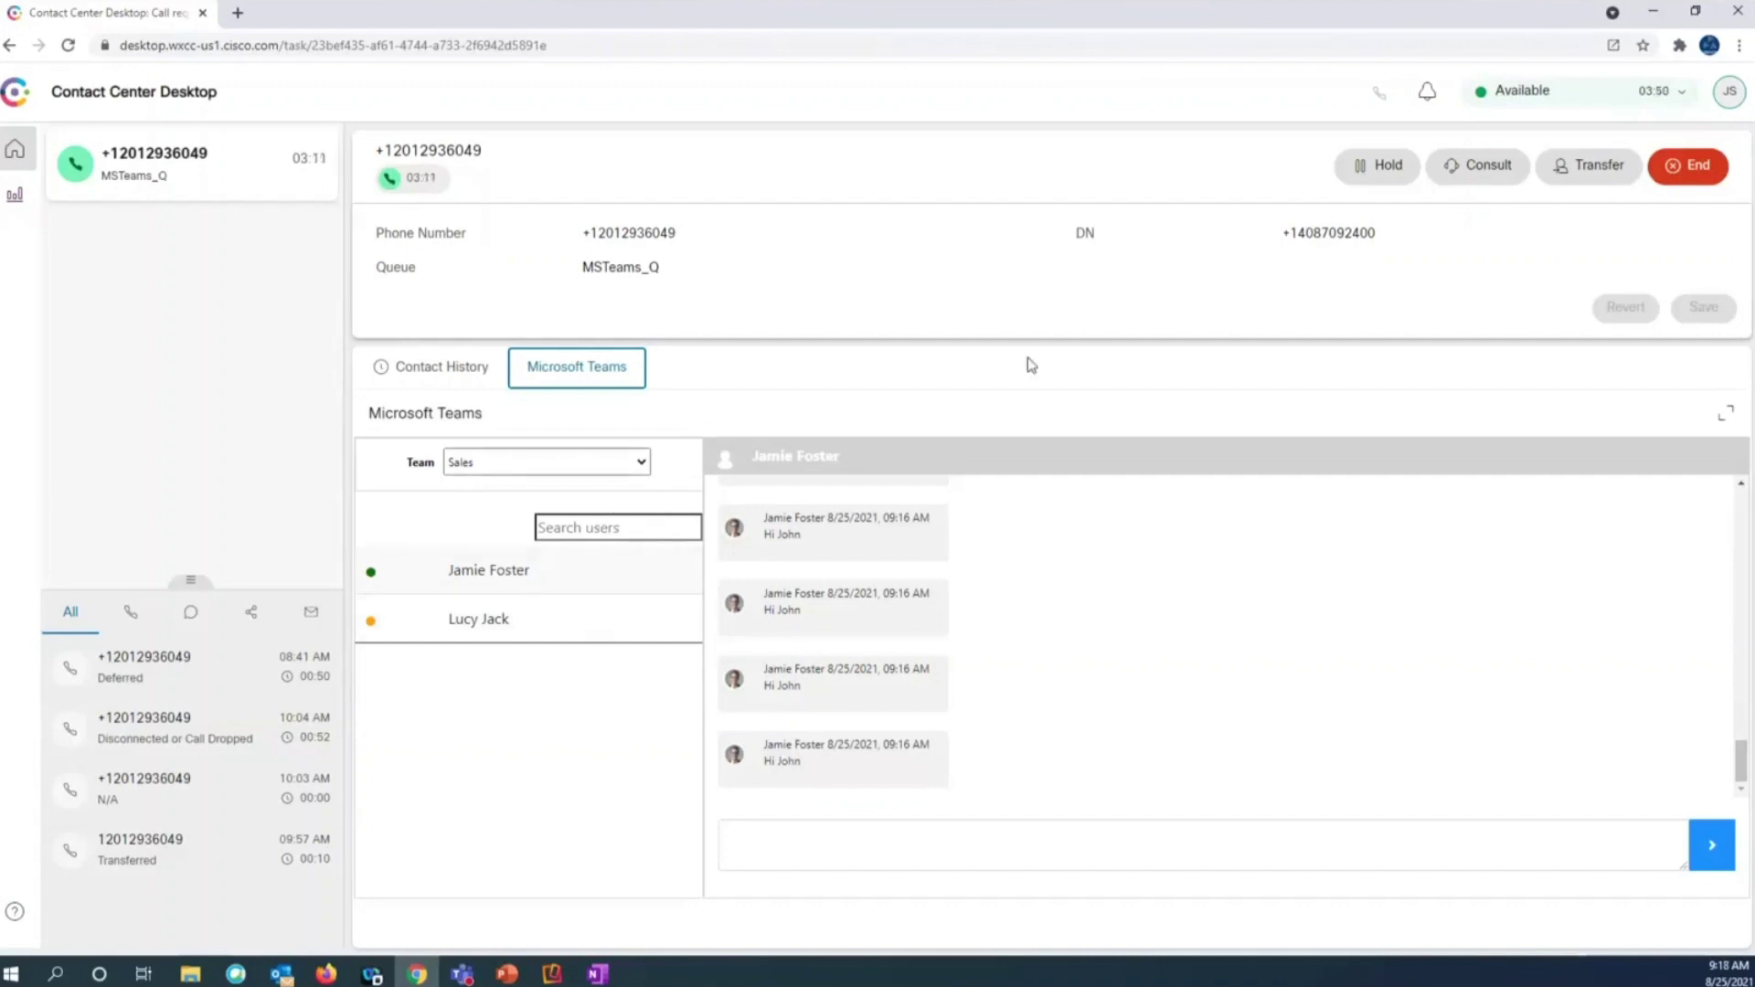
Look over the agent's profile details and settings, and open the second Sales user's chat in the Microsoft Teams widget.
left_click(1725, 94)
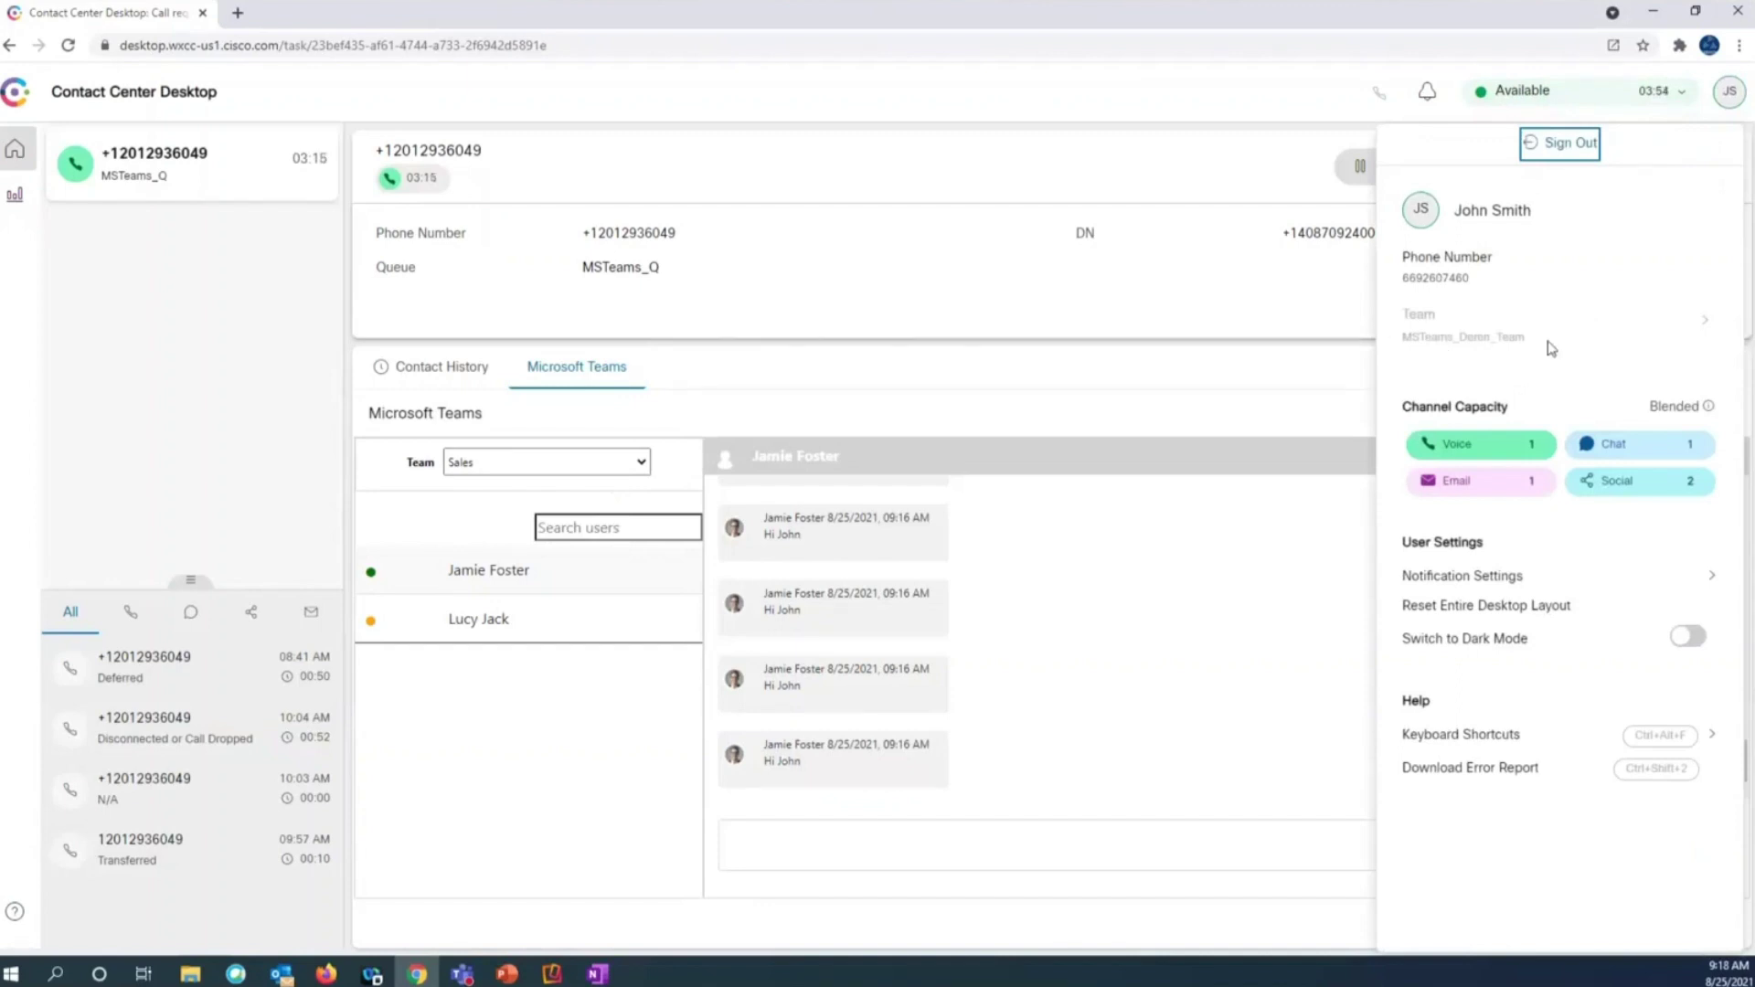
left_click(1723, 97)
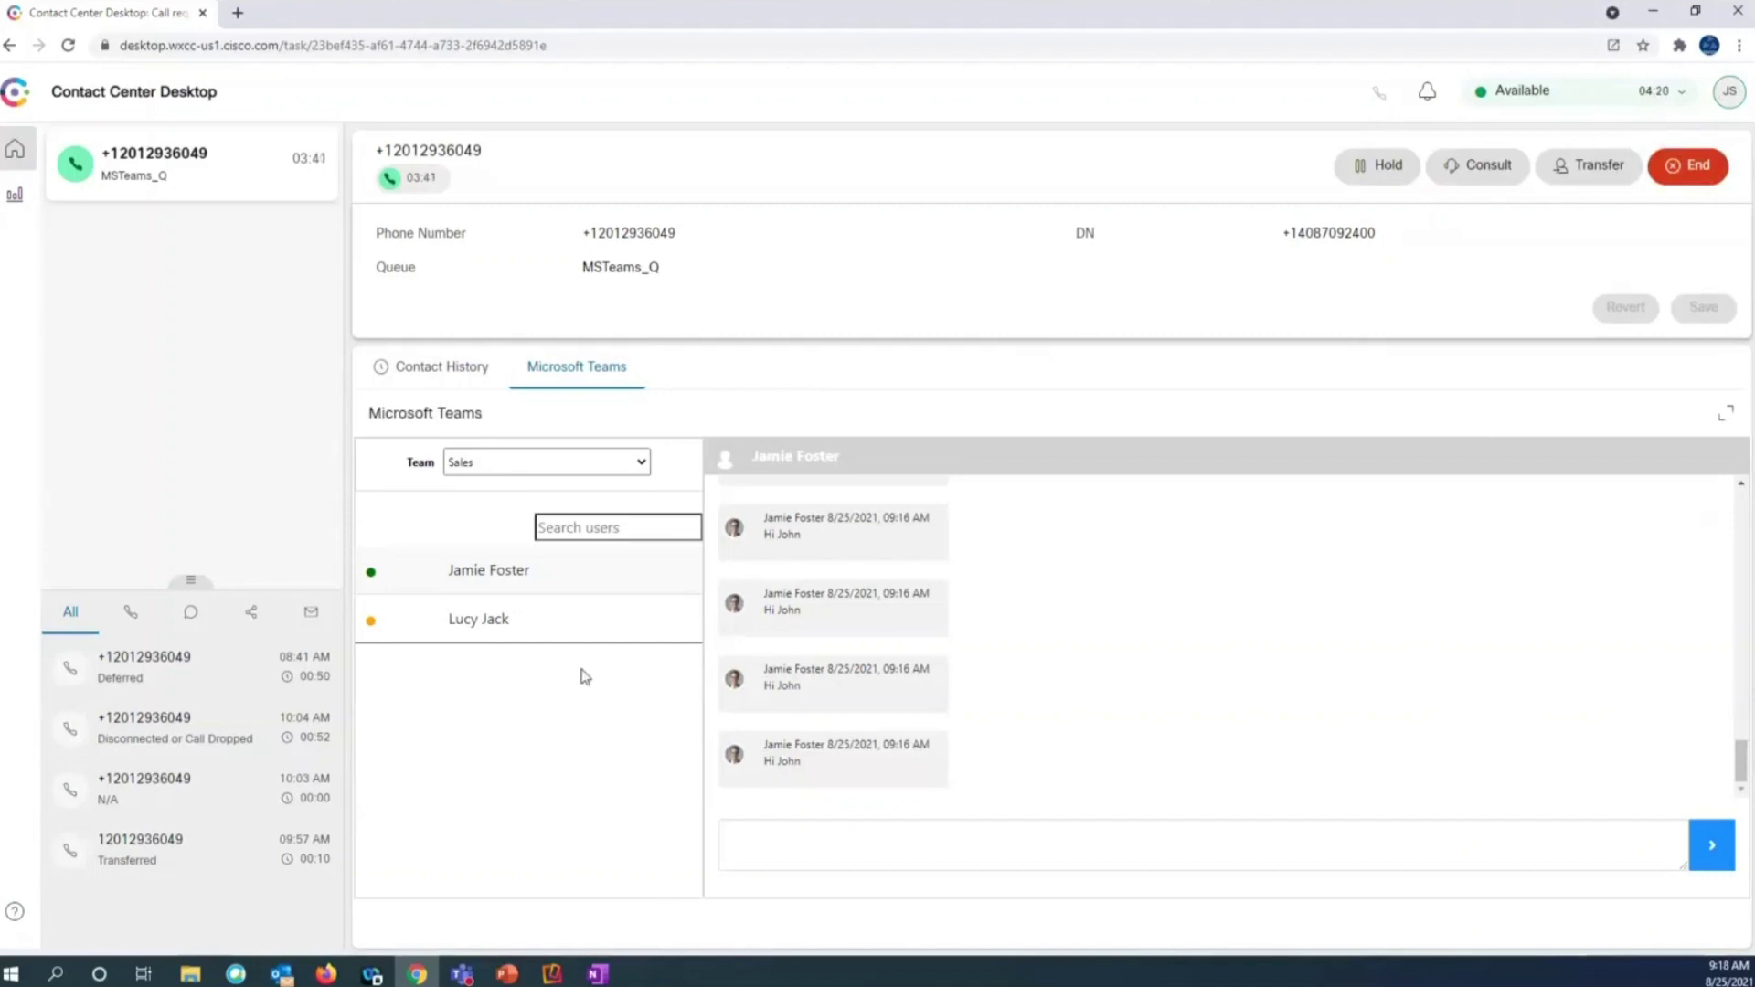
left_click(590, 630)
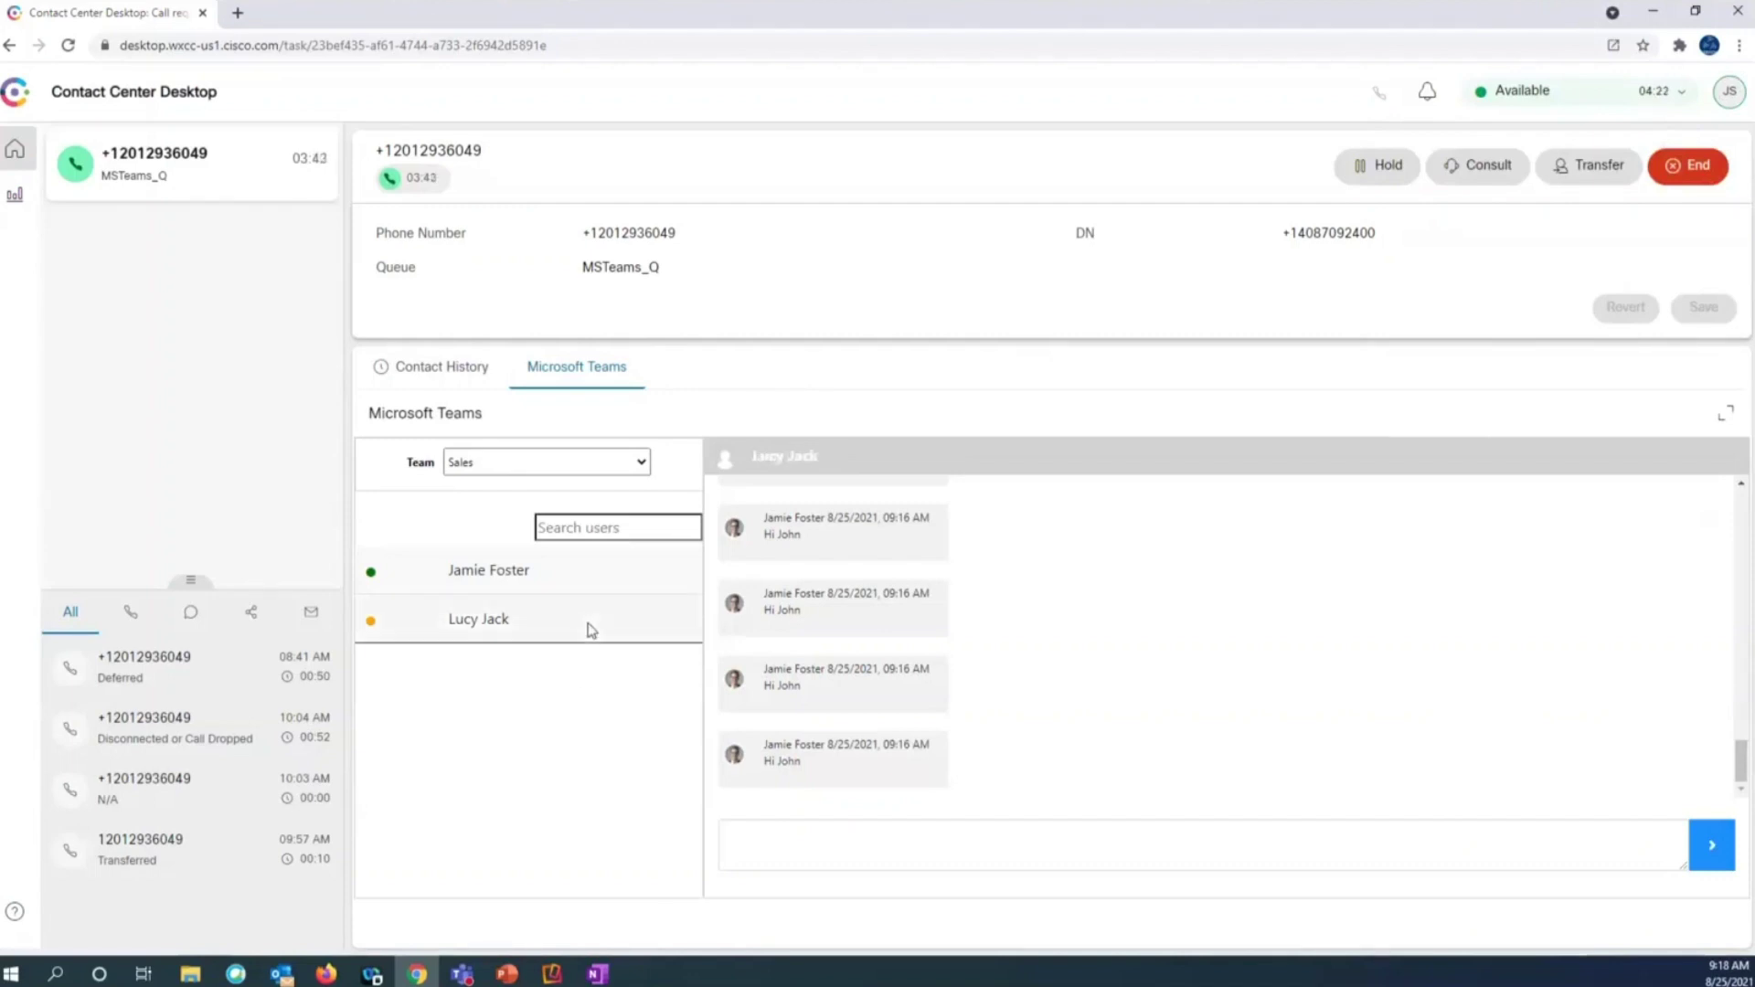